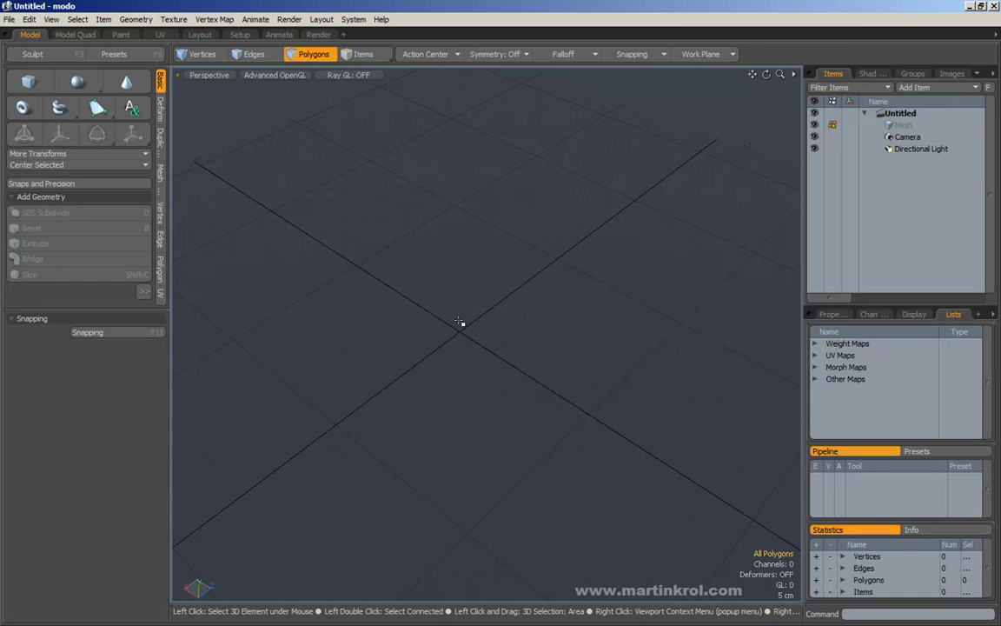
Add a unit cylinder to the current mesh.
alt+drag(481, 275, 462, 329)
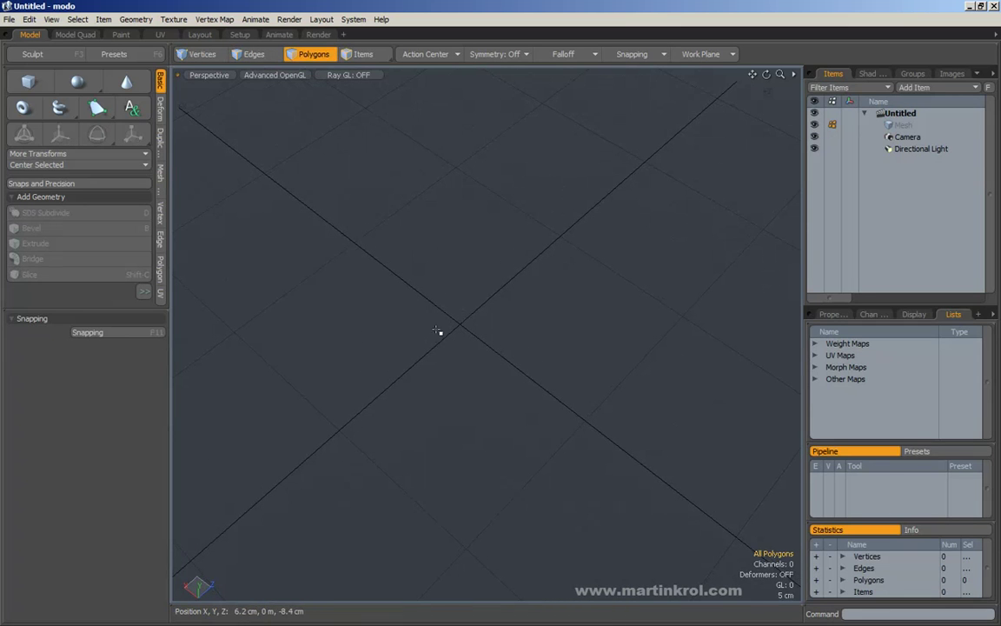
alt+drag(492, 336, 463, 272)
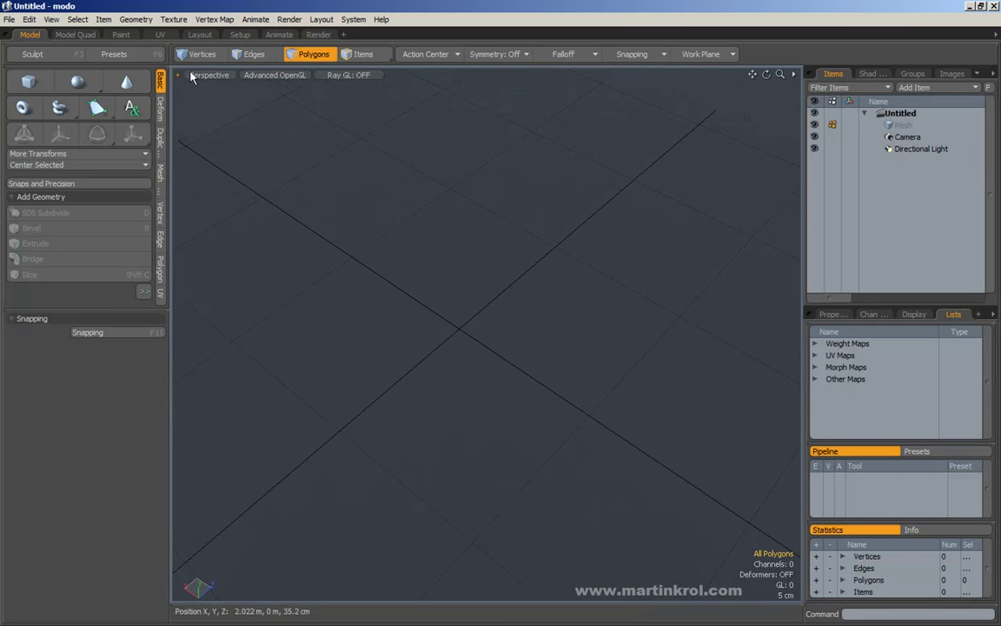
mouse_move(283, 179)
alt+mouse_down()
mouse_move(384, 253)
mouse_move(275, 188)
alt+mouse_up()
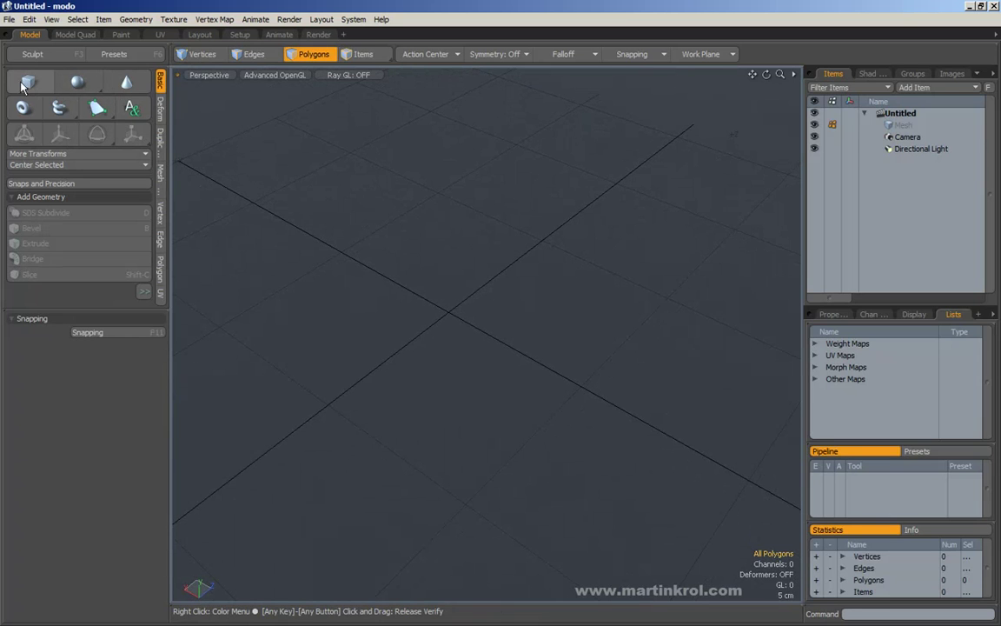
click(135, 20)
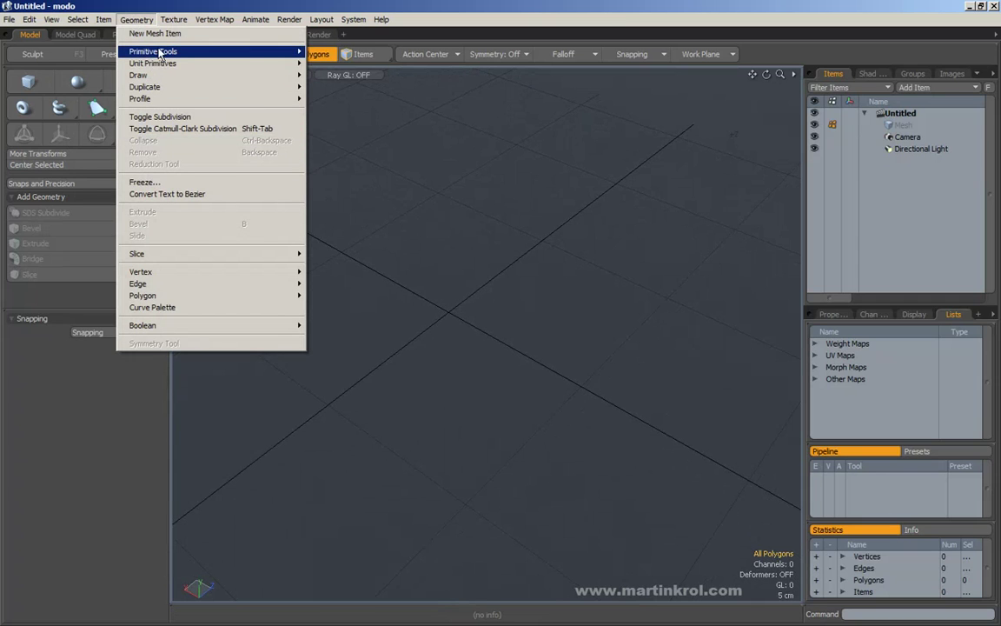
mouse_move(149, 54)
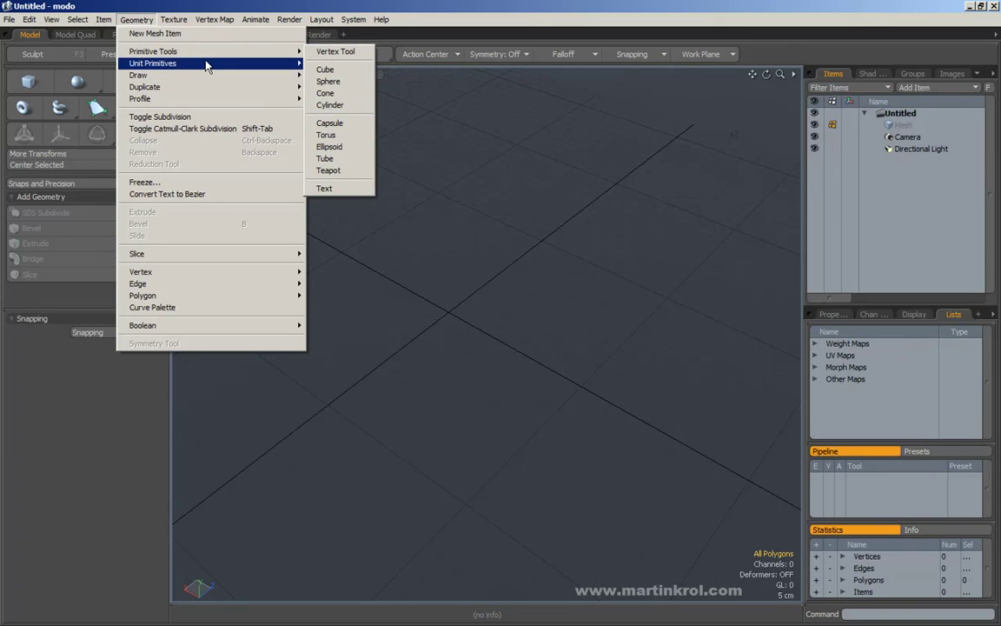
mouse_move(206, 66)
mouse_move(349, 65)
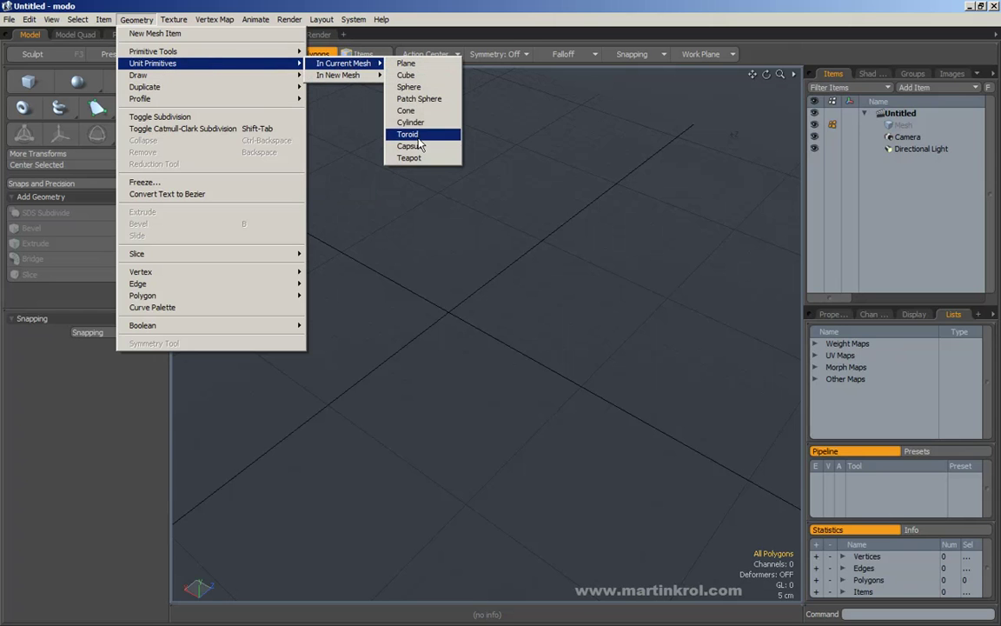
click(412, 123)
alt+scroll(553, 212, down, 5)
alt+shift+drag(496, 212, 409, 234)
click(126, 20)
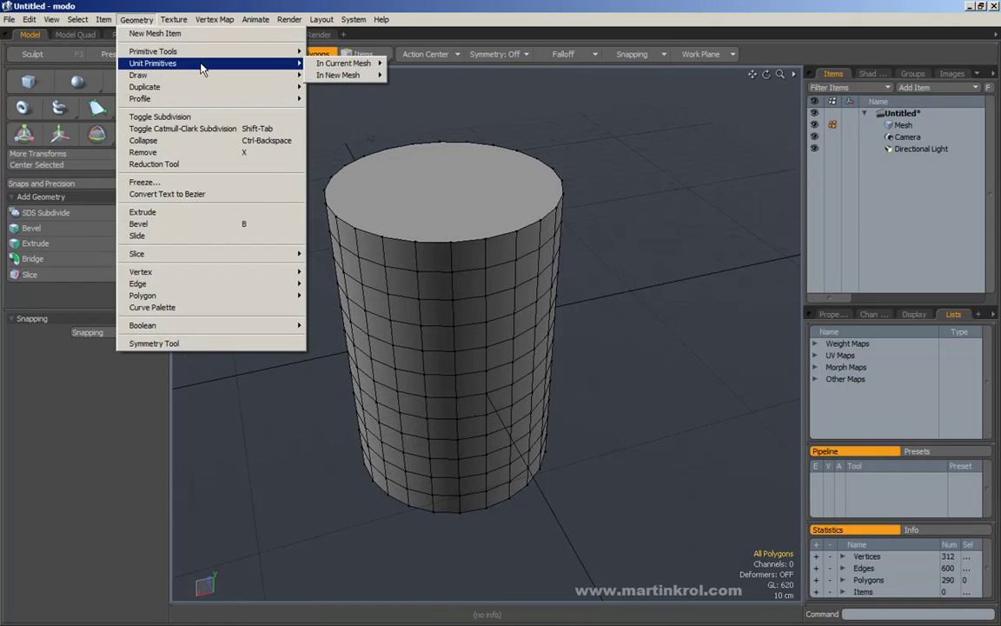
mouse_move(344, 64)
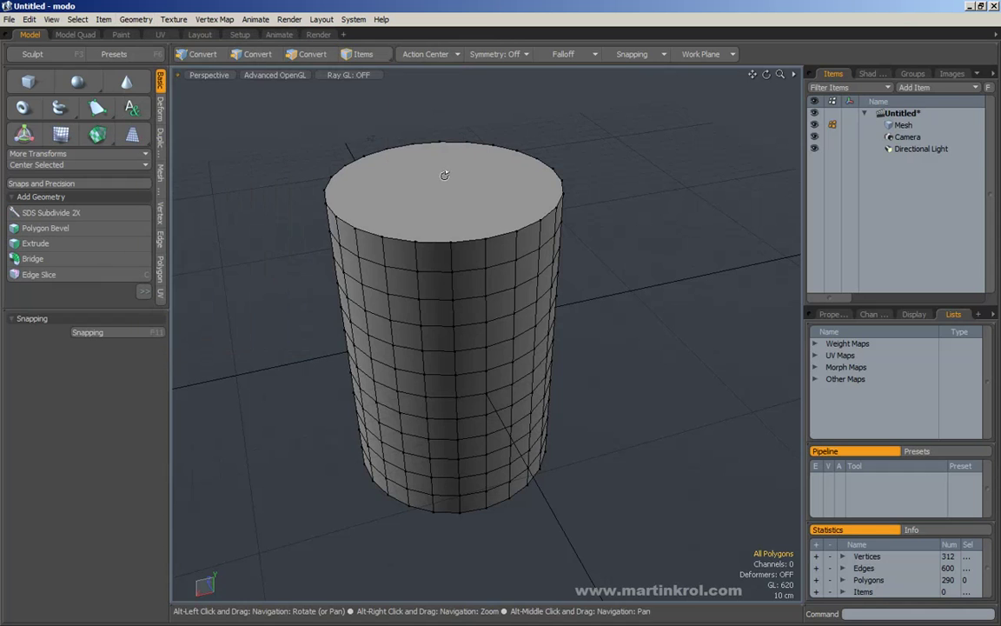
alt+right_drag(400, 151, 425, 186)
alt+drag(426, 187, 388, 304)
key(KP_2)
alt+drag(532, 259, 473, 261)
alt+right_drag(473, 261, 467, 275)
alt+drag(467, 277, 505, 306)
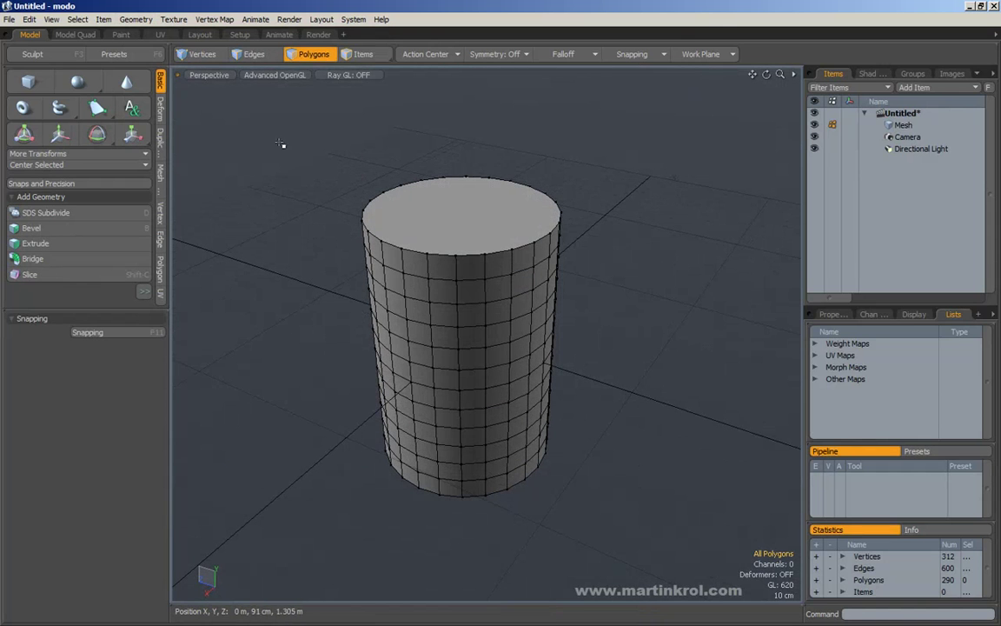
Show the cylinder in the Top view and check the vertex display setting in the viewport's visibility options.
click(209, 76)
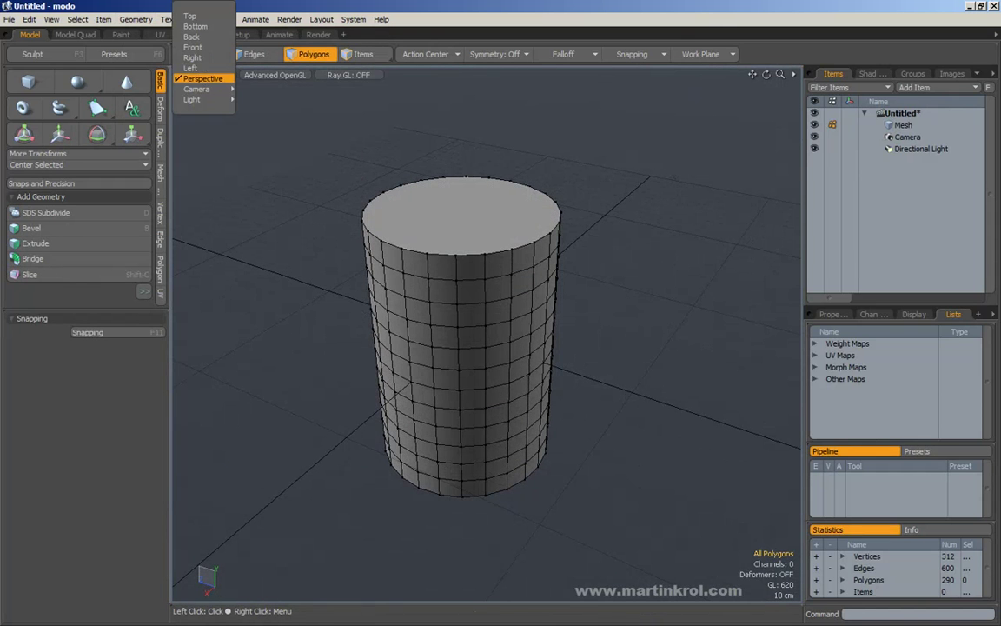
click(190, 19)
scroll(560, 289, down, 1)
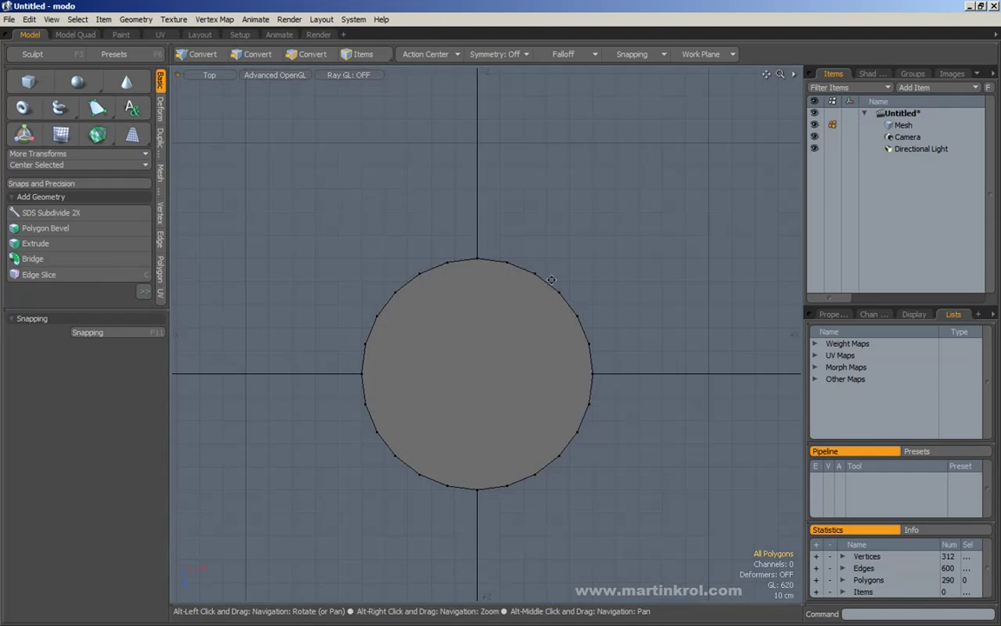
alt+drag(508, 259, 519, 228)
scroll(490, 211, up, 2)
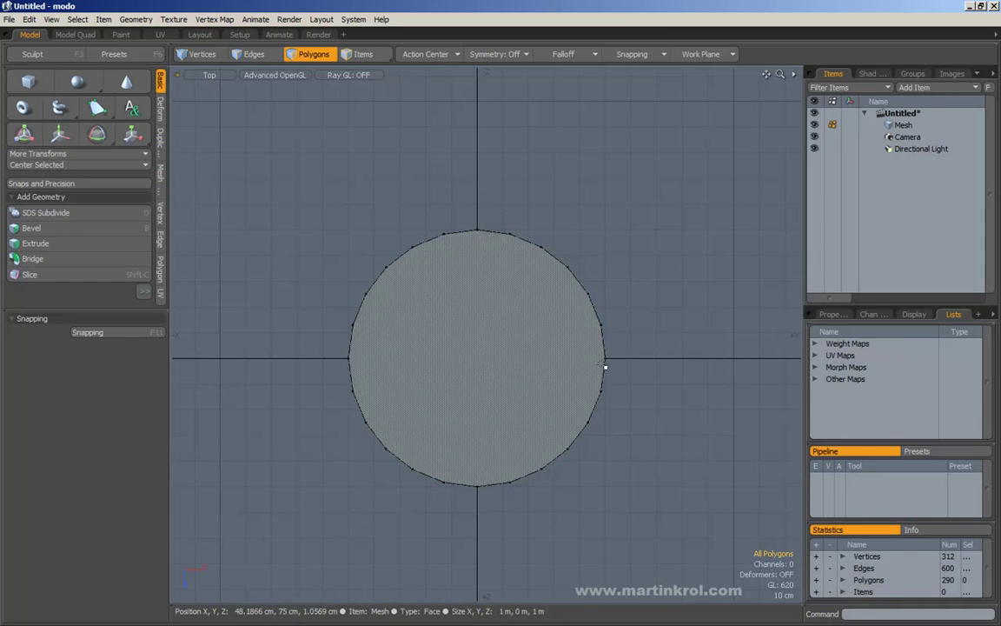
drag(626, 211, 633, 245)
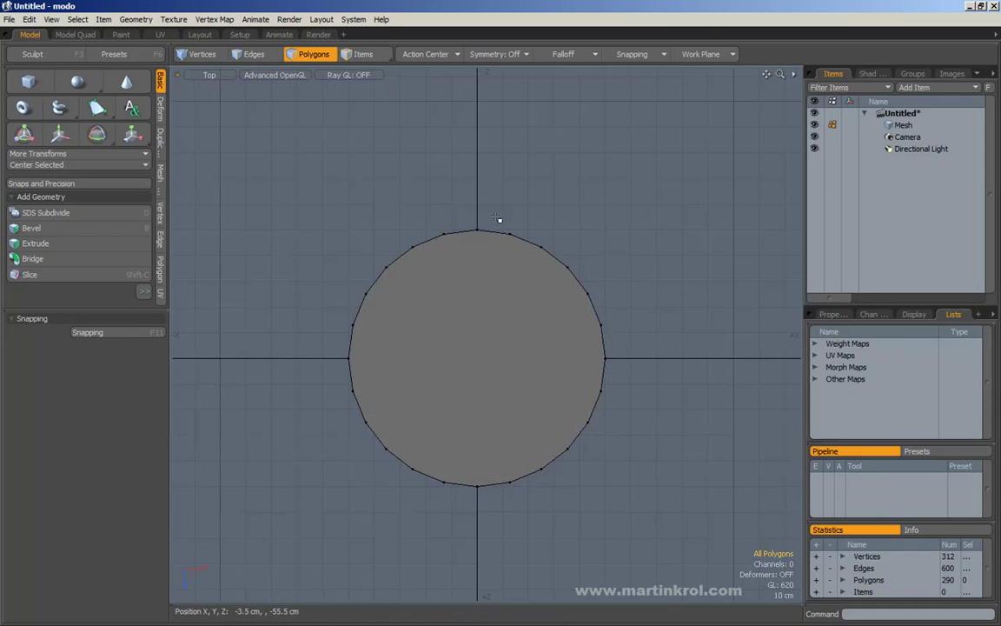
click(272, 76)
mouse_move(283, 194)
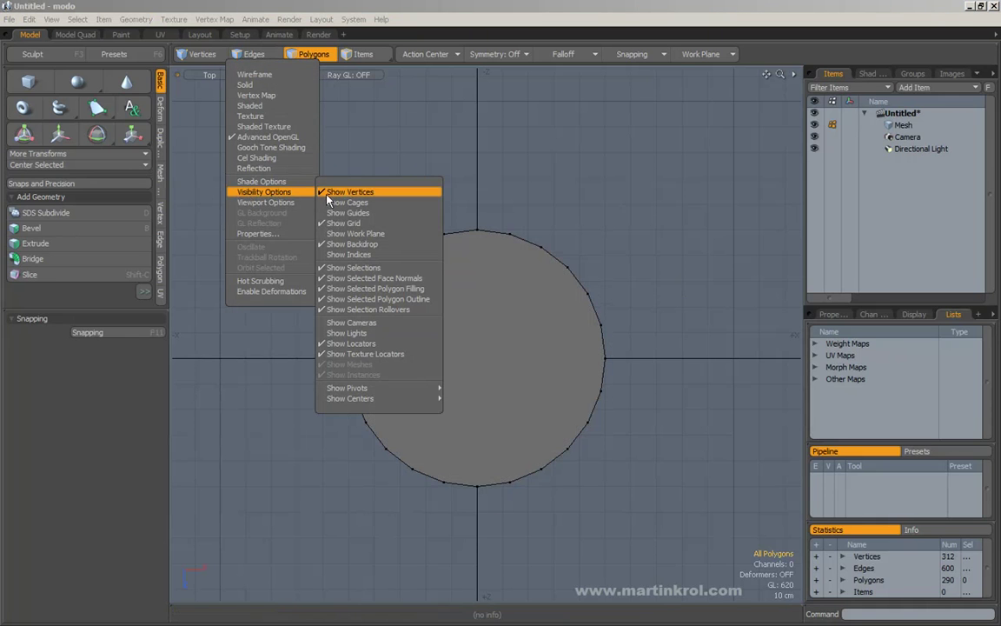
click(449, 193)
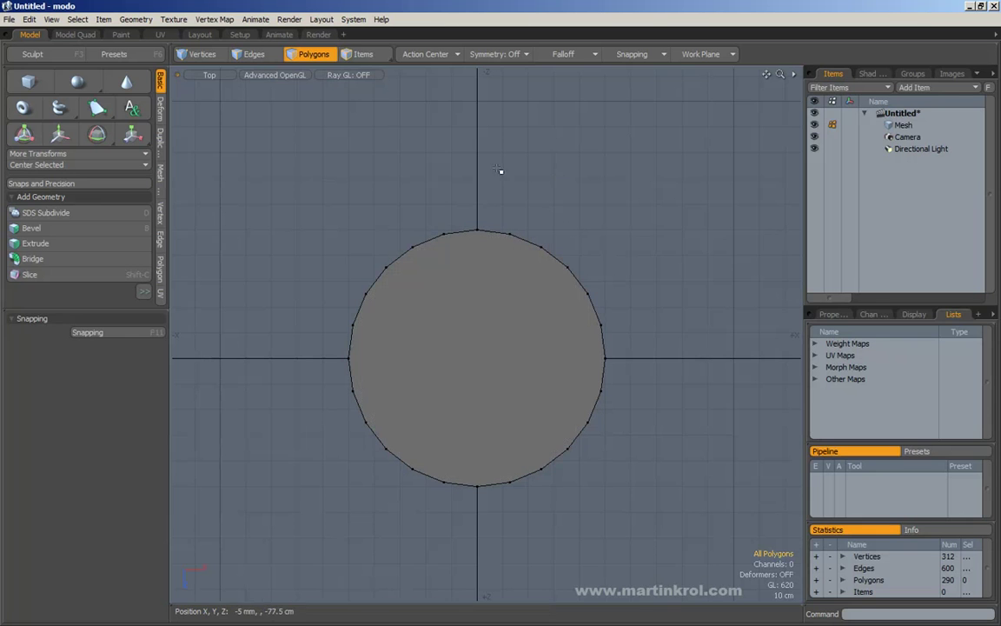
Turn off Split at the Middle and edge-slice the top cap between its opposite rim vertices along the Z axis.
click(252, 53)
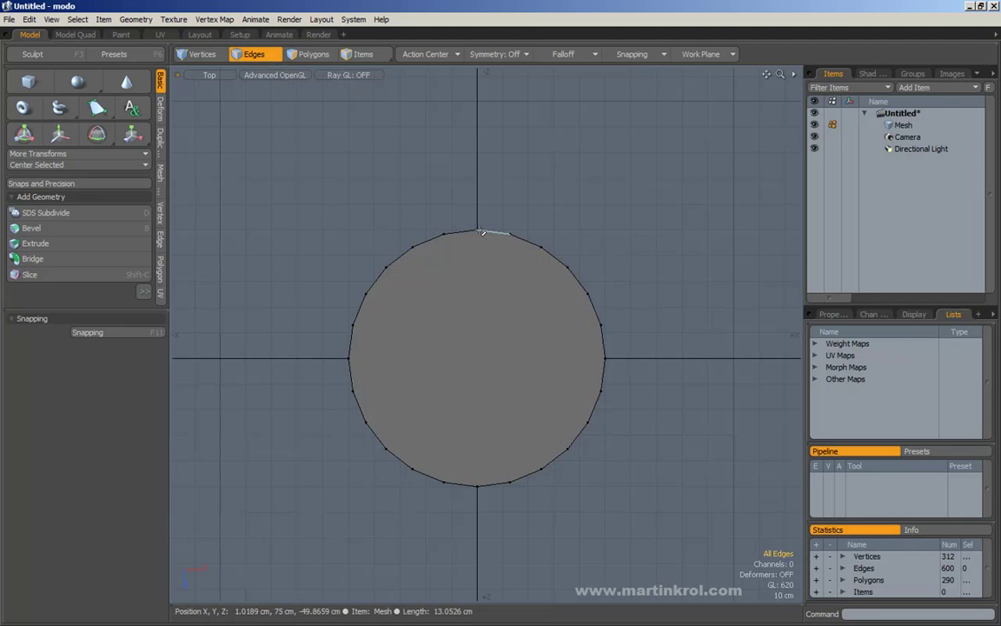
key(alt+c)
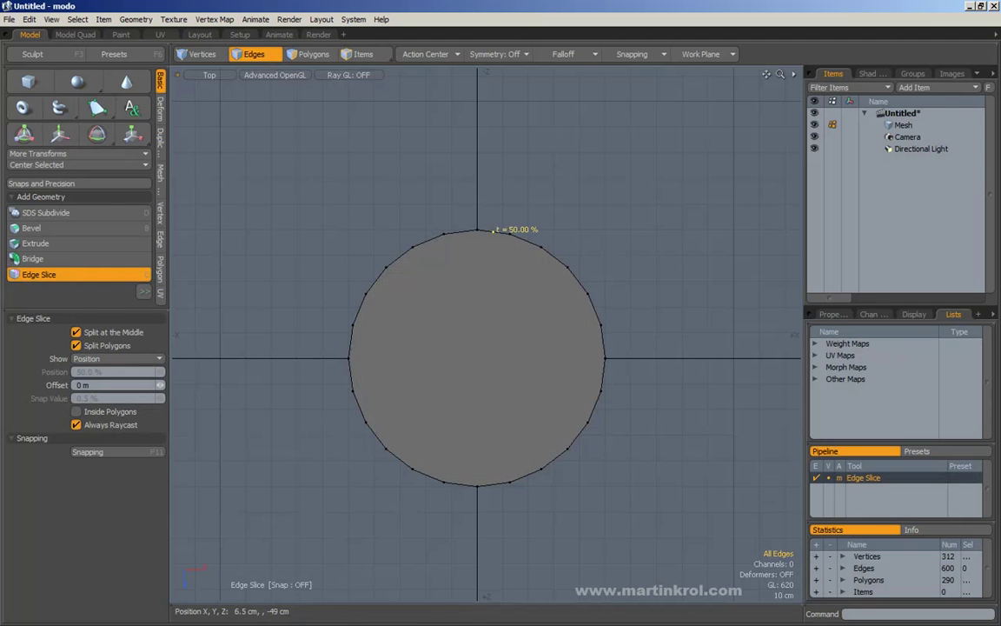
click(76, 332)
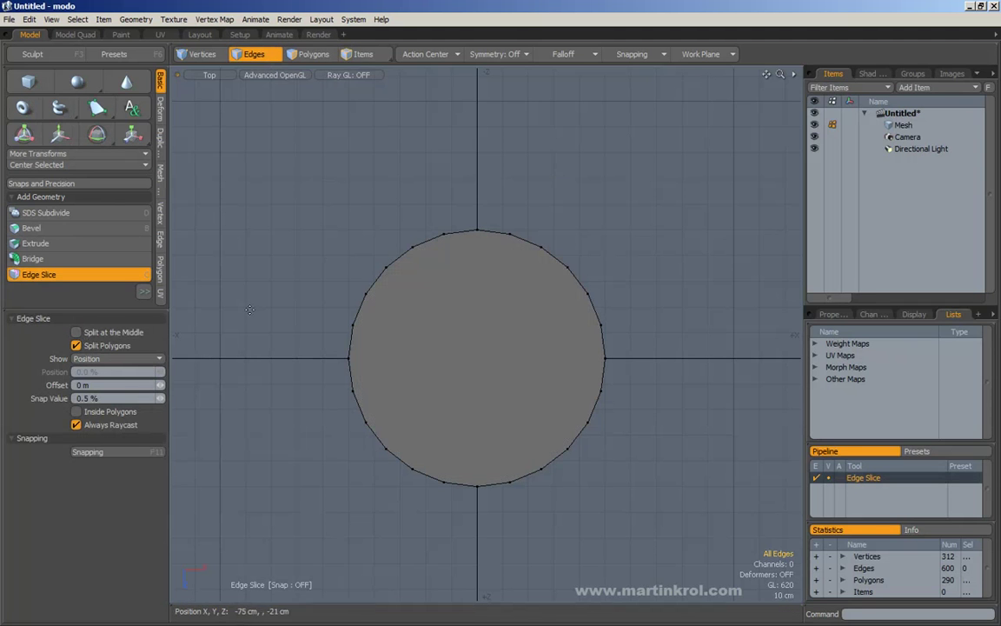
drag(488, 231, 477, 230)
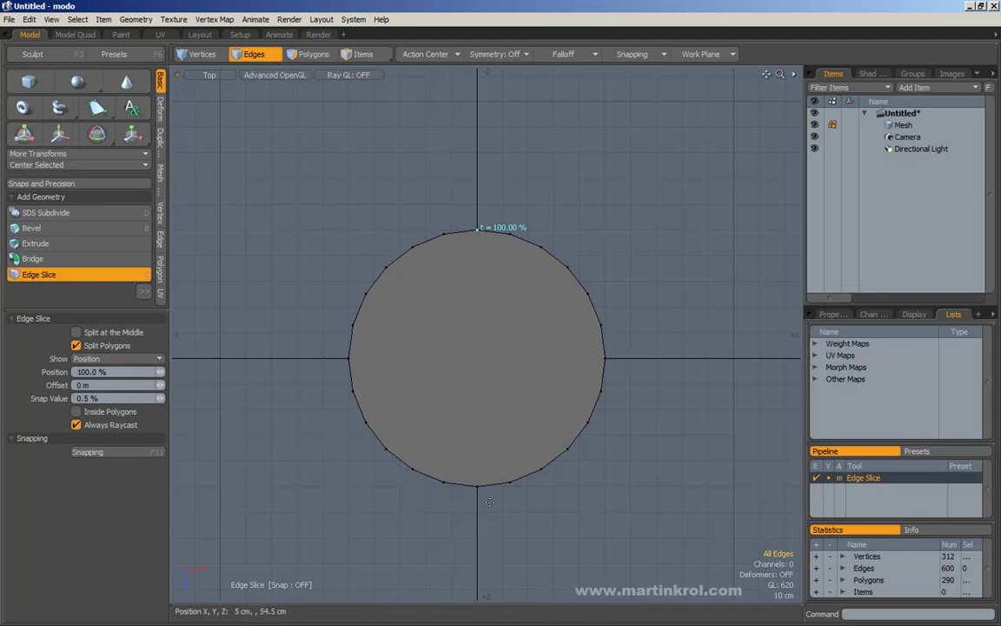
click(492, 484)
key(space)
Edge-slice the top cap along the X axis between opposite rim vertices, crossing the existing cut at 50%.
key(c)
click(604, 359)
click(477, 359)
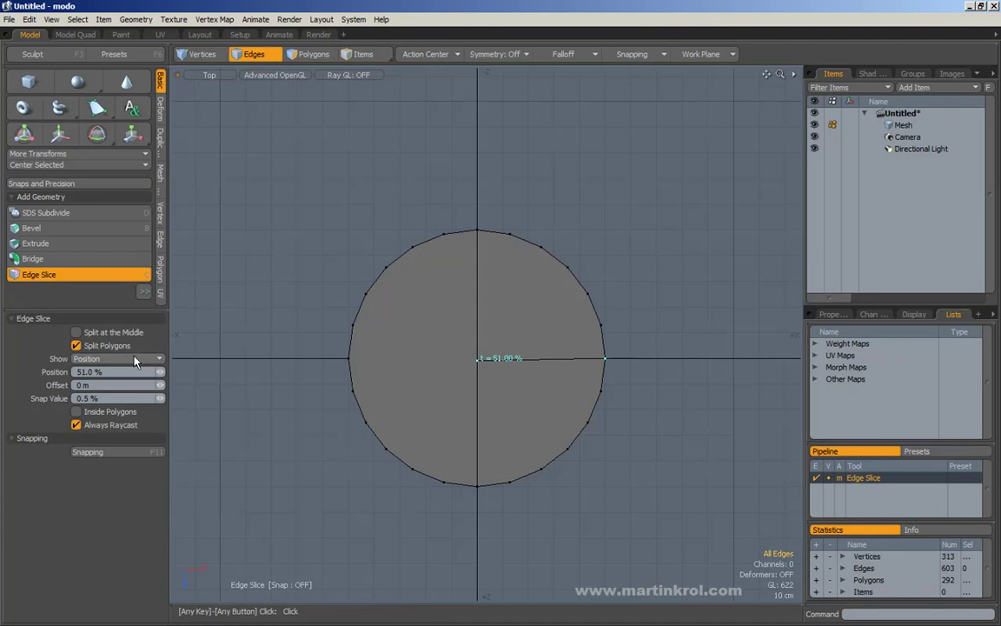
drag(113, 372, 43, 372)
text(50)
key(Return)
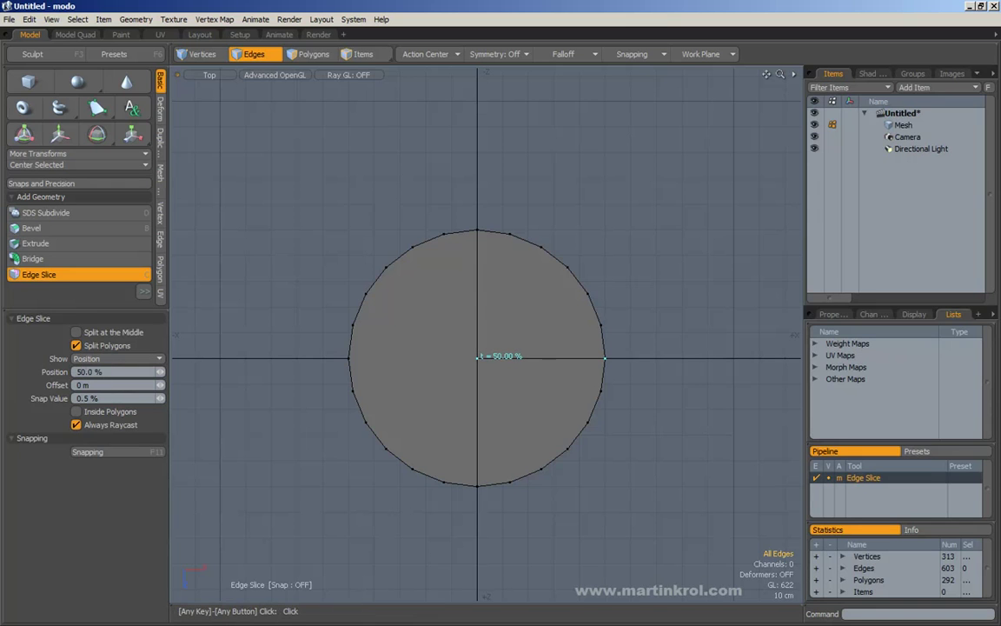
click(348, 358)
key(space)
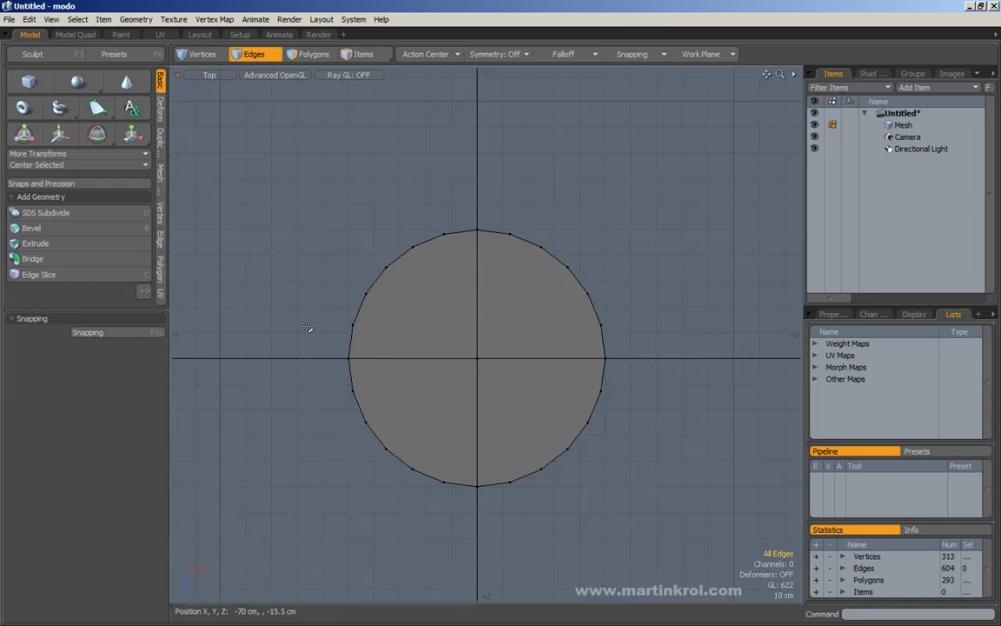
Select the cylinder's polygons outside the +X, -Z quarter and delete them.
key(space)
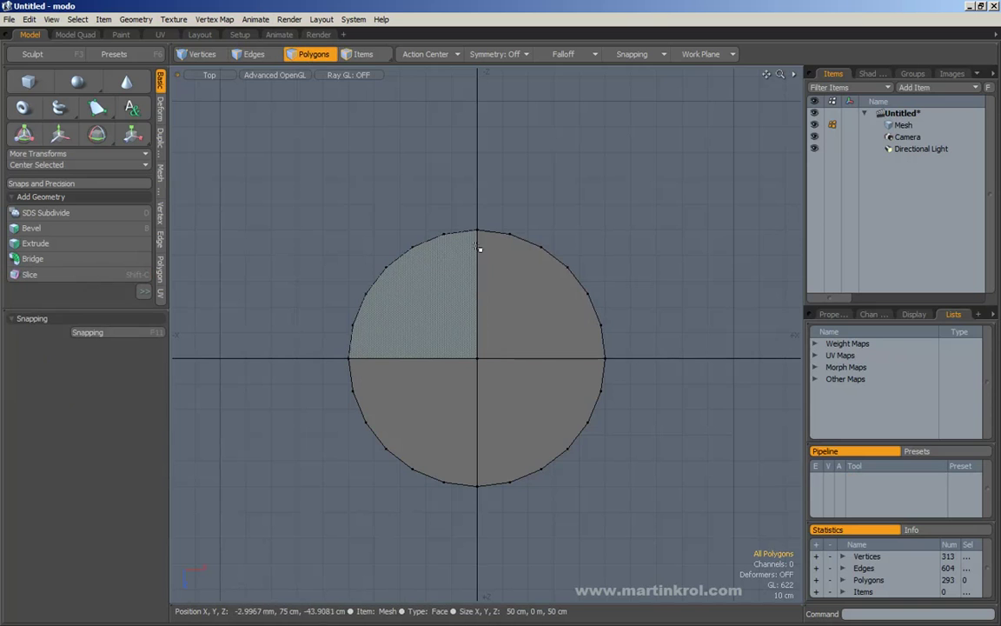
mouse_move(519, 277)
mouse_down()
mouse_move(409, 342)
mouse_move(621, 243)
mouse_up()
click(621, 243)
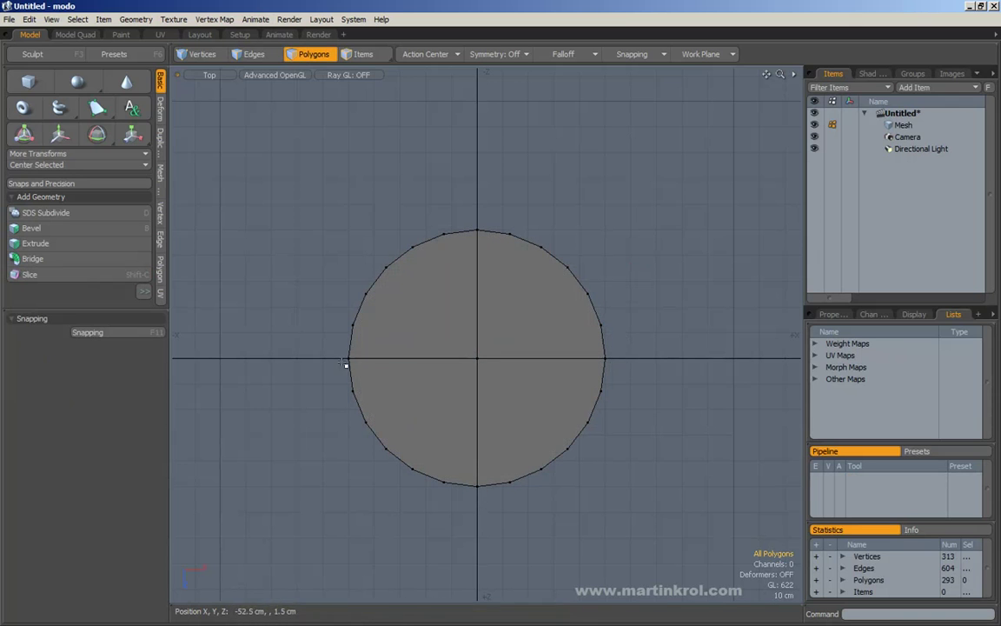
drag(282, 201, 485, 493)
shift+drag(645, 553, 435, 335)
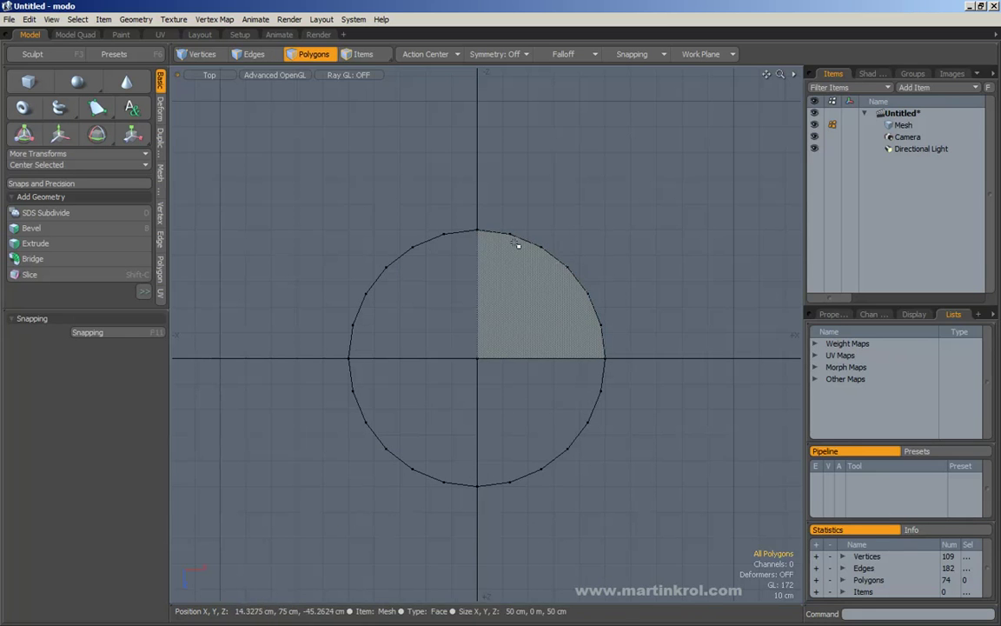
mouse_move(556, 267)
alt+mouse_down()
mouse_move(630, 335)
mouse_move(603, 352)
mouse_move(522, 281)
mouse_move(527, 364)
mouse_move(510, 328)
mouse_move(569, 352)
alt+mouse_up()
click(650, 286)
alt+drag(496, 346, 523, 352)
alt+drag(468, 180, 556, 244)
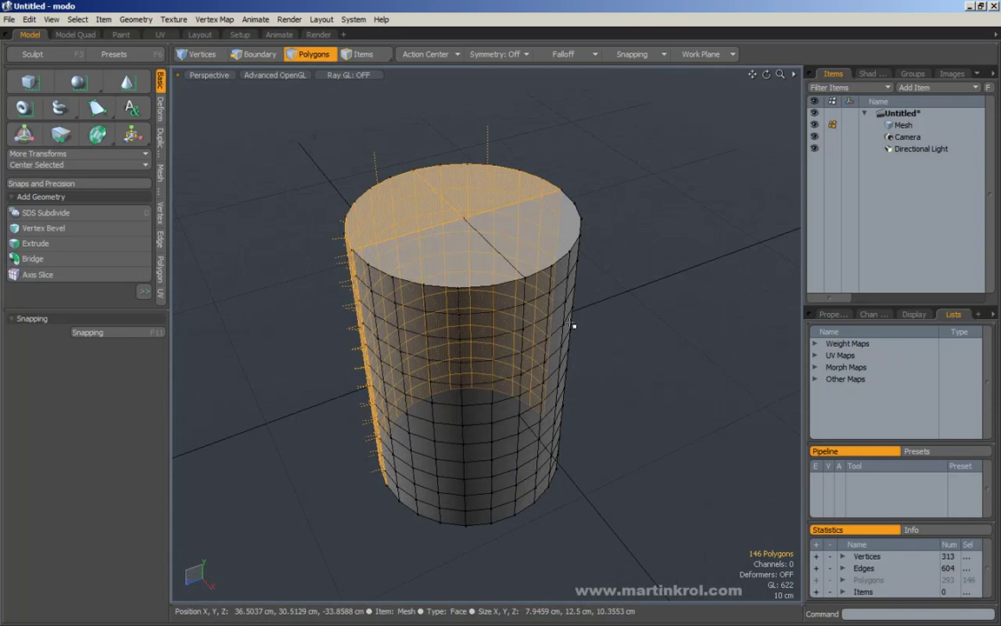
Undo the polygon selection and both slices across the cylinder's top cap.
key(ctrl+z)
key(ctrl+z)
key(ctrl+z)
key(ctrl+z)
key(ctrl+z)
key(ctrl+z)
alt+drag(476, 310, 521, 333)
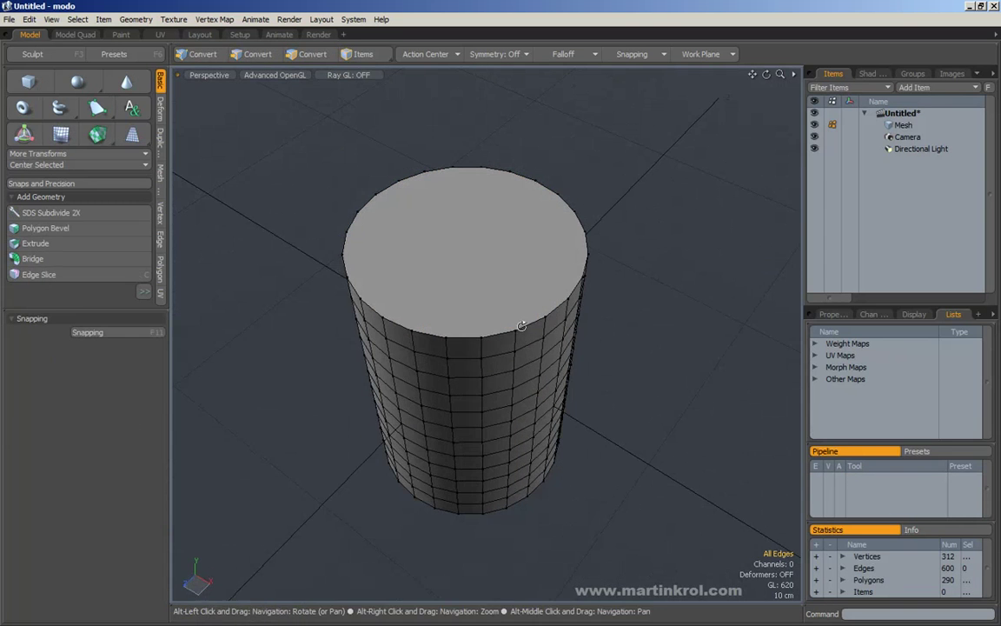
Select the uppermost horizontal edge loop on the cylinder's side and remove it.
alt+drag(586, 309, 645, 301)
alt+drag(323, 196, 406, 241)
double_click(429, 256)
key(BackSpace)
Select all remaining horizontal edge loops between the two caps on the cylinder's side and remove them.
drag(441, 272, 439, 445)
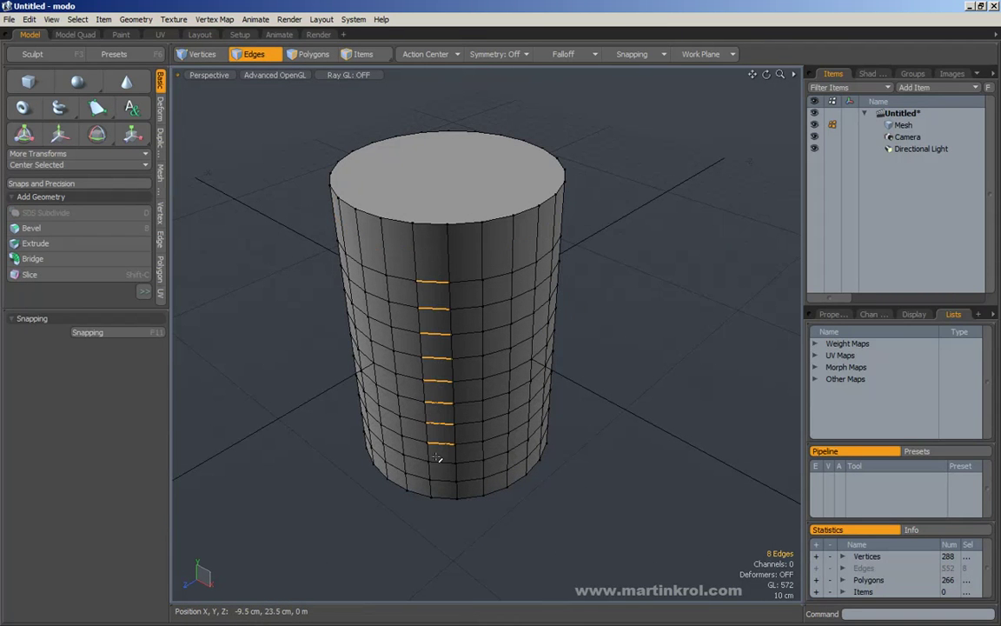
alt+drag(441, 483, 440, 435)
drag(440, 189, 441, 440)
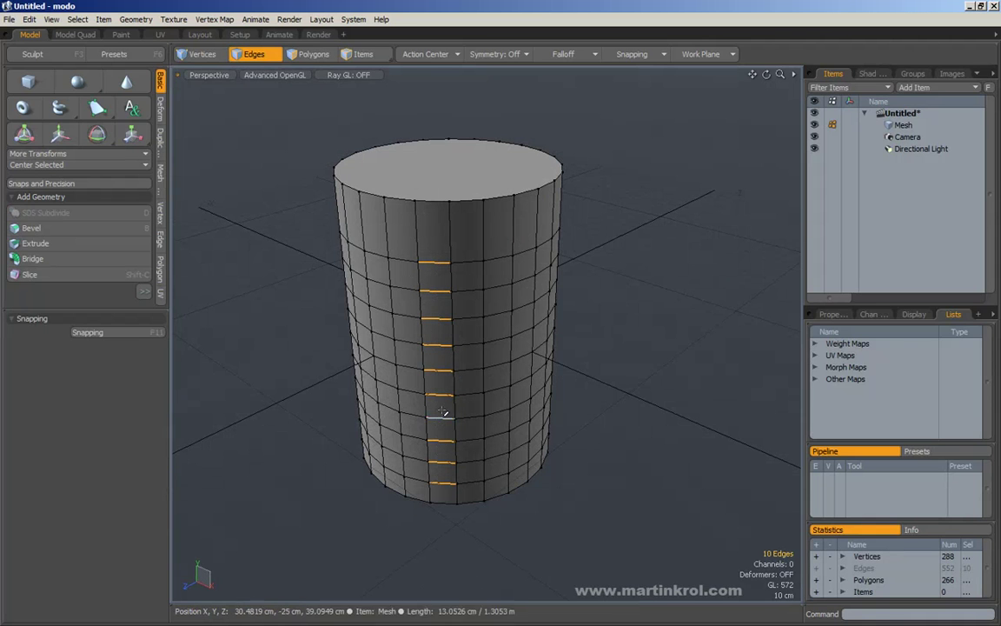
key(l)
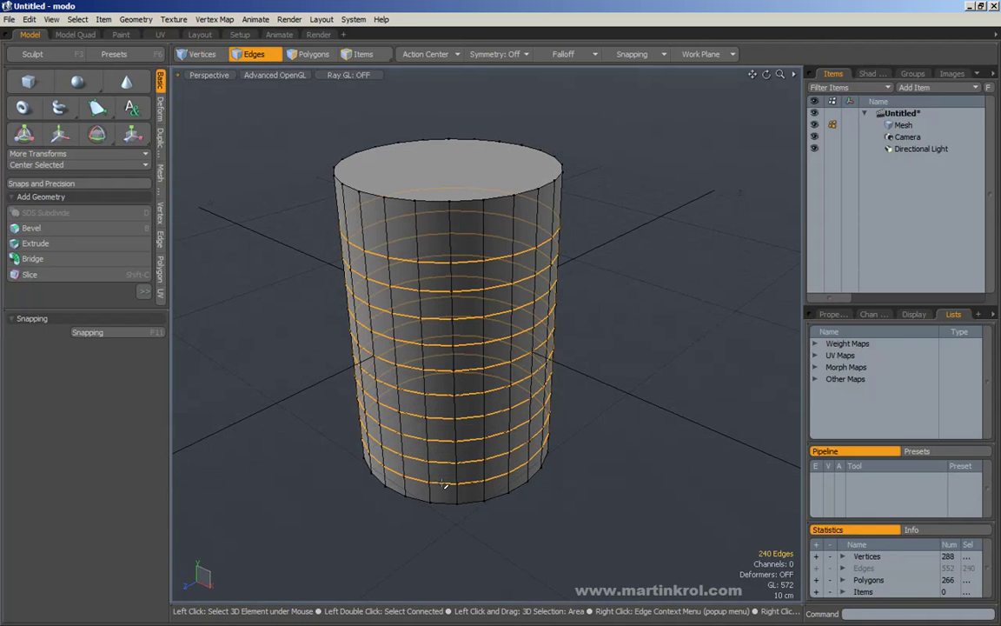
key(BackSpace)
mouse_move(525, 238)
mouse_down()
mouse_move(341, 250)
mouse_move(487, 301)
mouse_up()
key(Escape)
scroll(486, 302, down, 3)
Select the cylinder's bottom cap polygon with a lasso in the Front view, in polygon selection mode.
click(313, 55)
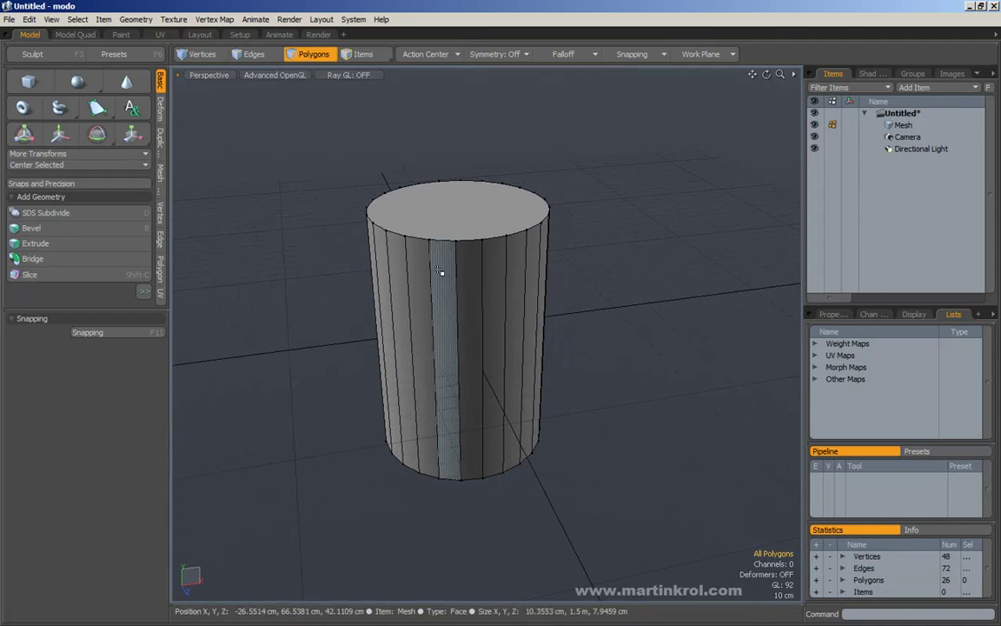
key(KP_2)
alt+drag(484, 261, 464, 286)
scroll(485, 285, down, 2)
drag(300, 426, 677, 565)
drag(610, 278, 670, 325)
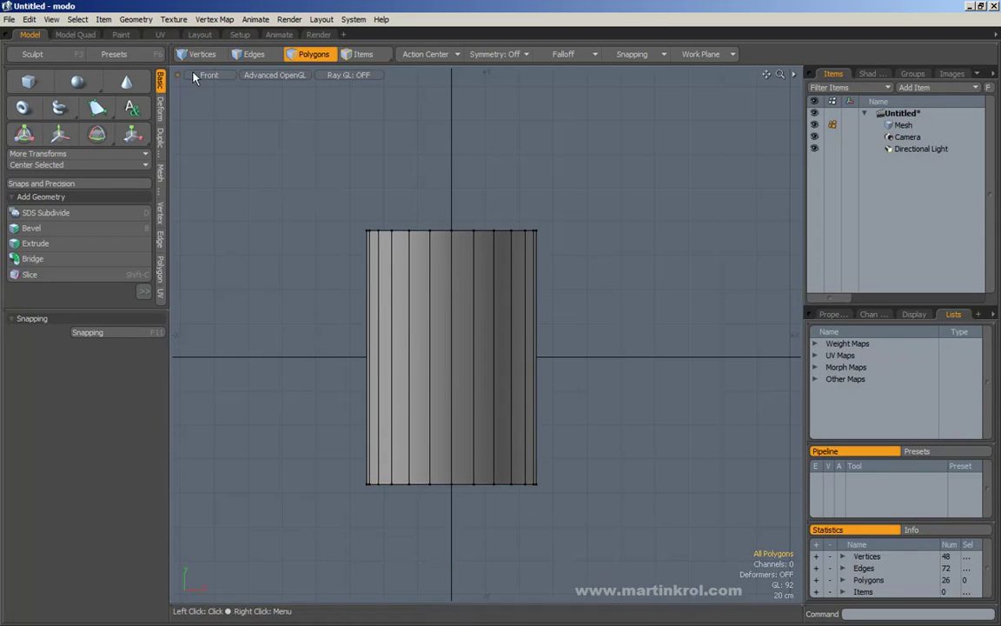
click(205, 76)
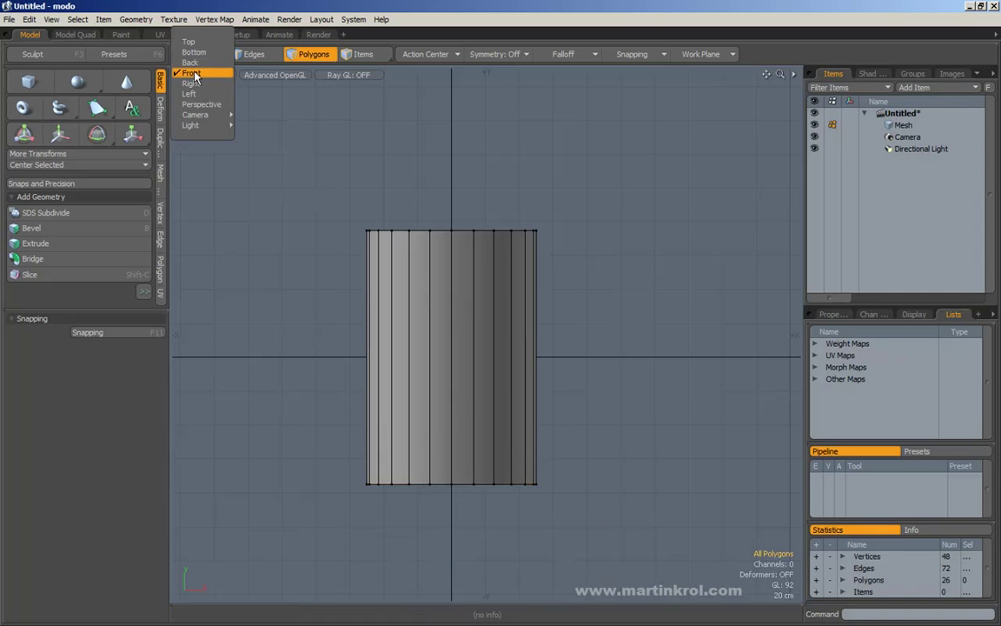
click(196, 75)
right_drag(279, 386, 607, 539)
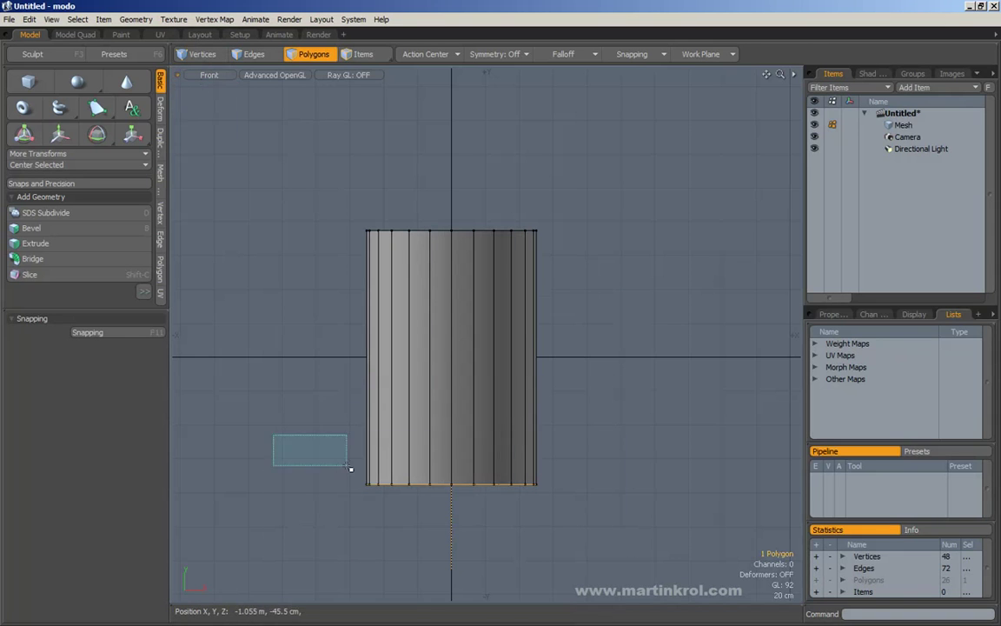
right_drag(290, 420, 711, 559)
right_drag(246, 376, 542, 532)
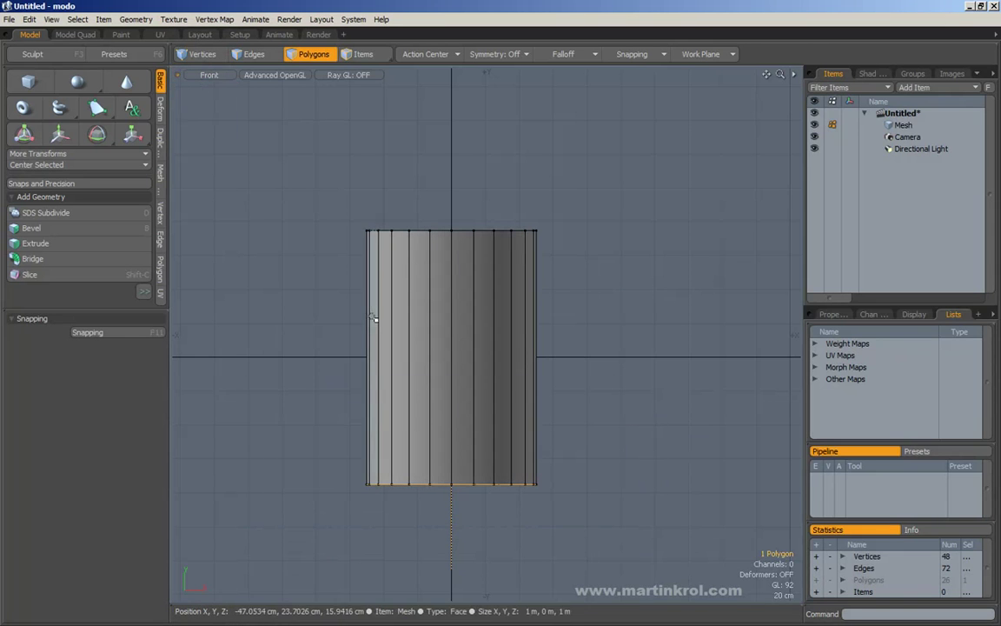
Set the lasso selection style to Rectangle while keeping the cylinder's bottom cap selected.
drag(246, 391, 323, 424)
right_drag(295, 414, 586, 539)
right_drag(251, 362, 628, 525)
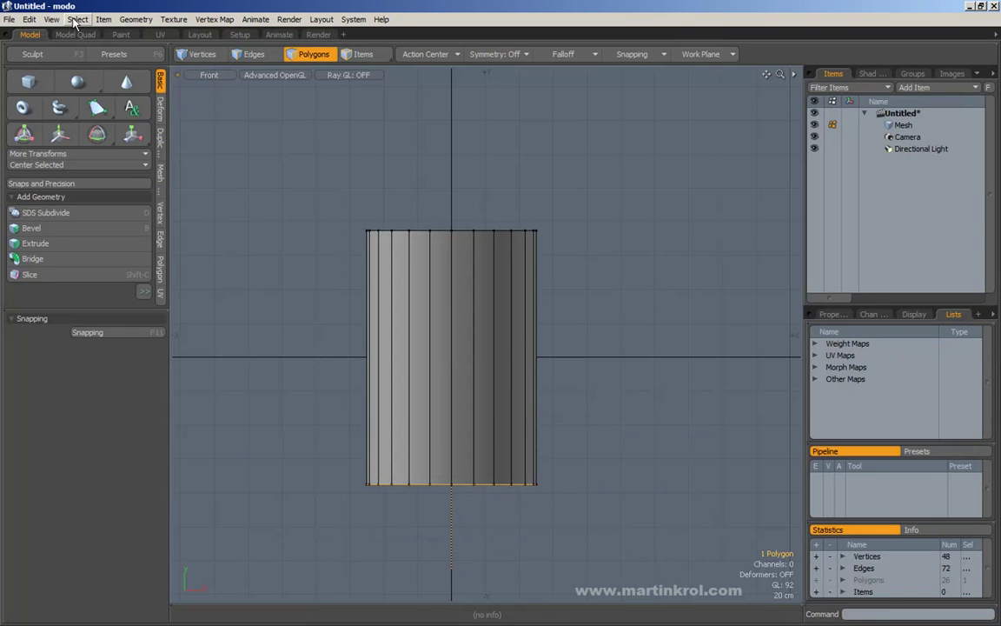
click(76, 20)
mouse_move(147, 430)
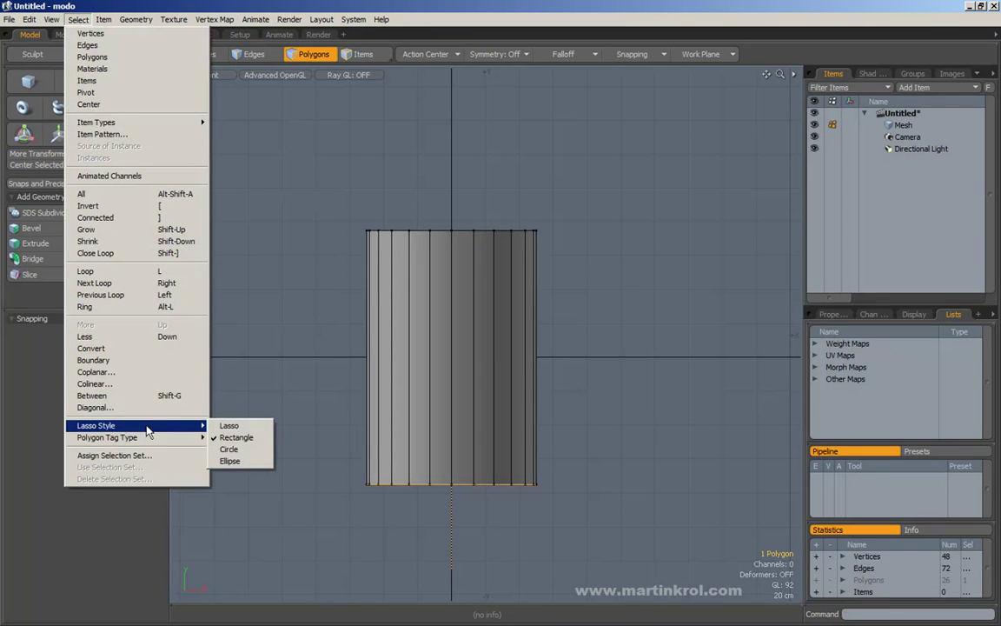
click(237, 437)
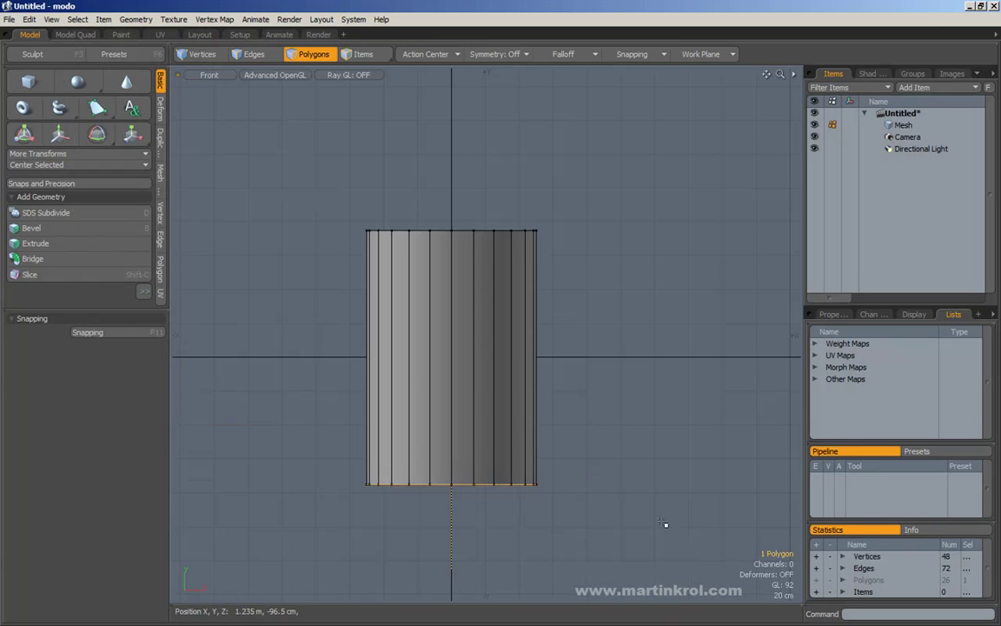
Move the cylinder's selected bottom cap up to the ground line in the Front view.
key(w)
mouse_move(452, 438)
mouse_down()
mouse_move(453, 376)
mouse_move(480, 374)
mouse_move(476, 408)
mouse_up()
scroll(476, 408, down, 2)
key(q)
middle_drag(316, 262, 610, 505)
alt+drag(611, 505, 616, 526)
key(w)
drag(459, 357, 458, 306)
Lasso the cylinder's top cap in the Front view and move it vertically until the cylinder is about 1.15 m tall.
right_drag(368, 277, 599, 339)
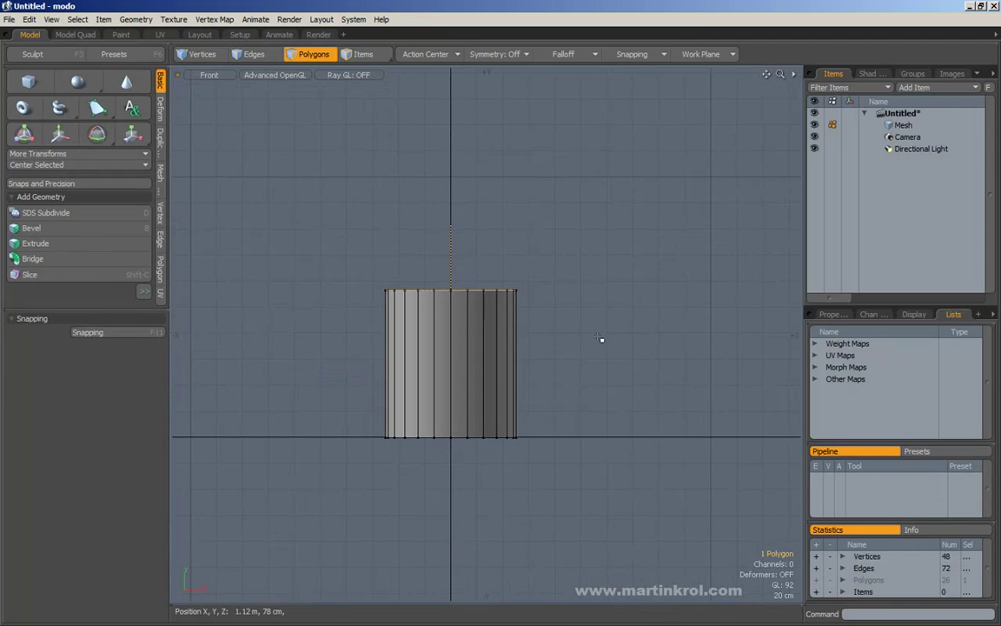
key(w)
drag(451, 275, 451, 268)
key(space)
right_drag(288, 226, 591, 321)
key(w)
drag(451, 232, 450, 227)
drag(517, 212, 517, 222)
Switch to the Perspective view, drop the transform tool and deselect the top cap.
key(KP_Decimal)
alt+drag(391, 267, 541, 307)
scroll(529, 310, up, 4)
scroll(542, 304, up, 1)
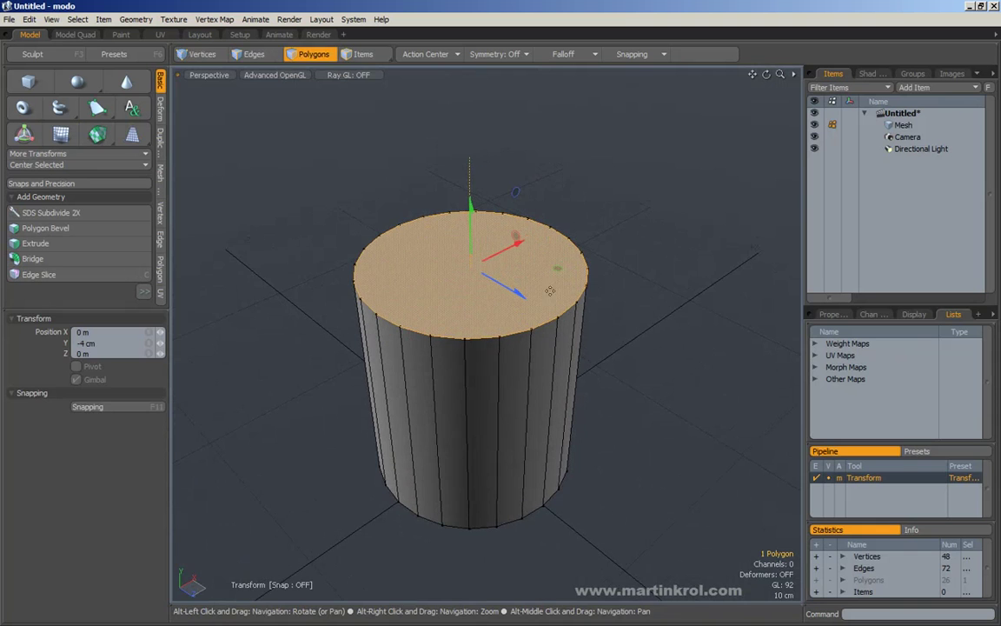
key(space)
click(648, 357)
scroll(649, 358, down, 3)
alt+drag(648, 357, 569, 327)
mouse_move(597, 392)
alt+mouse_down()
mouse_move(369, 391)
mouse_move(610, 380)
mouse_move(565, 404)
mouse_move(601, 398)
alt+mouse_up()
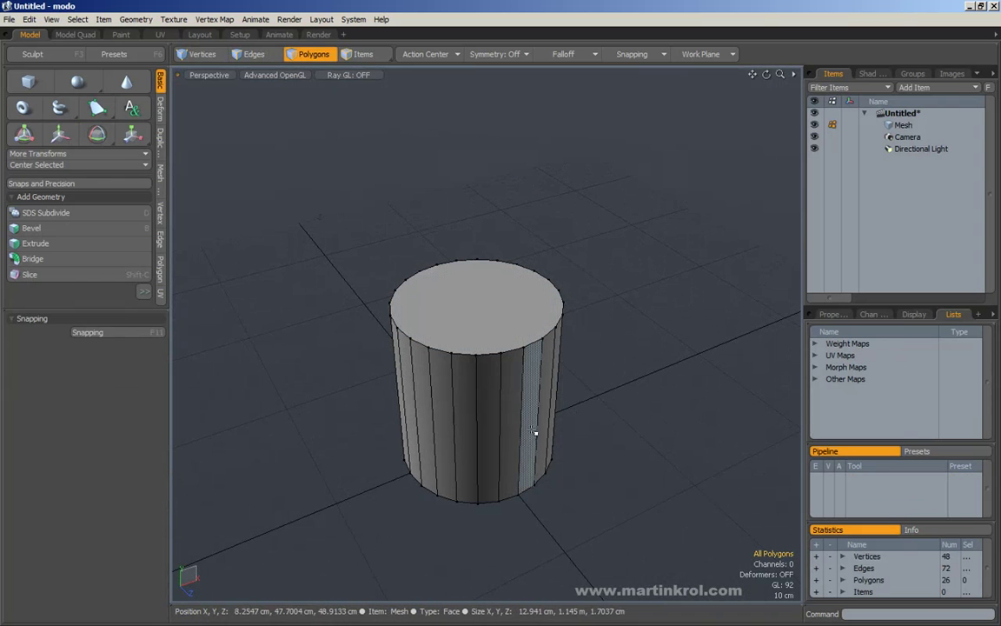
alt+drag(451, 353, 298, 190)
Select the cylinder's top cap polygon and bevel it without a profile, using an inset of about 8.8 cm.
click(487, 304)
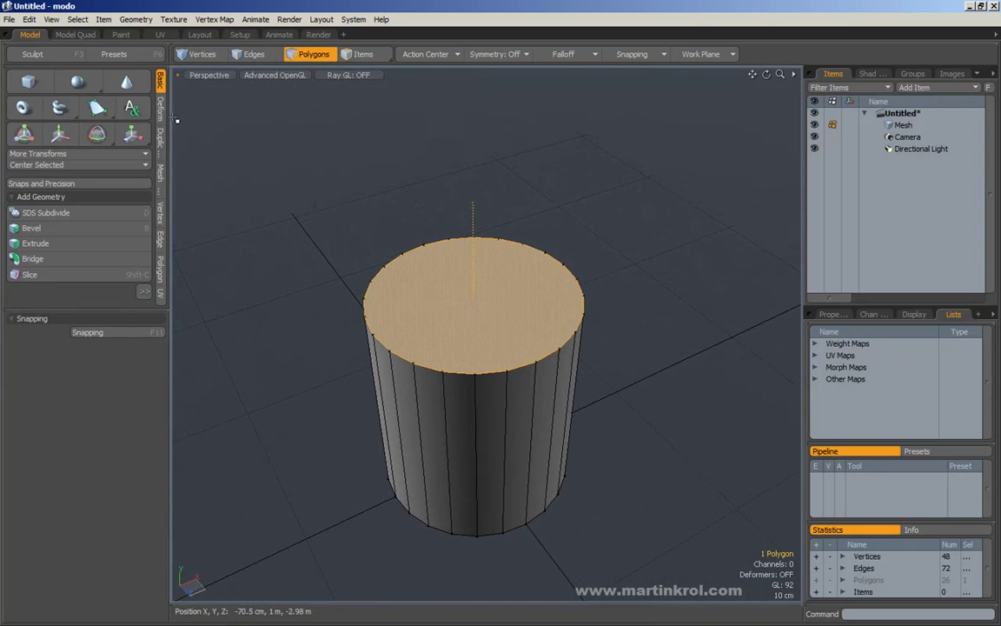
click(142, 230)
click(525, 279)
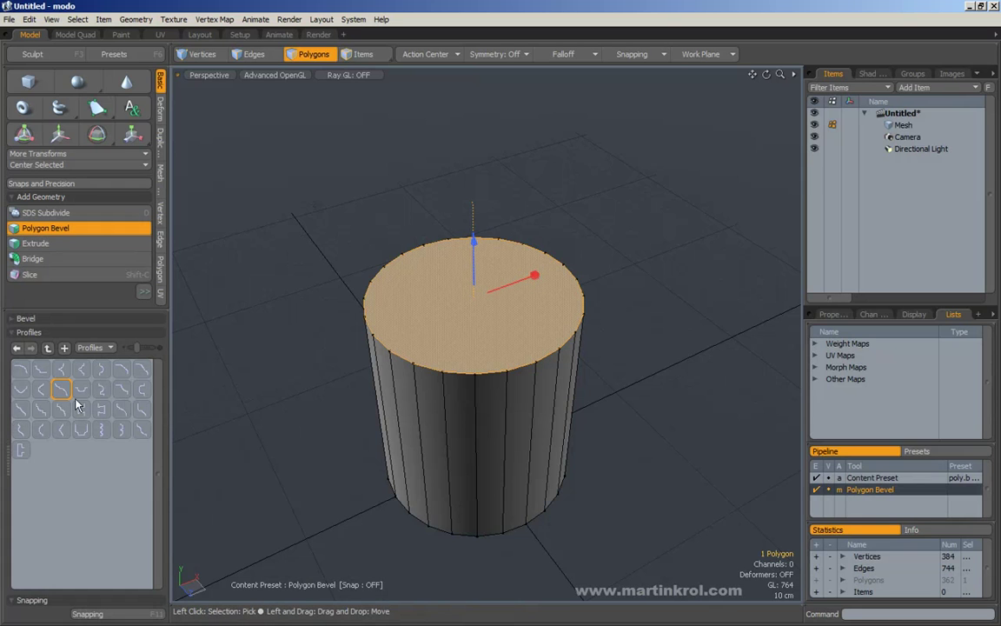
click(50, 479)
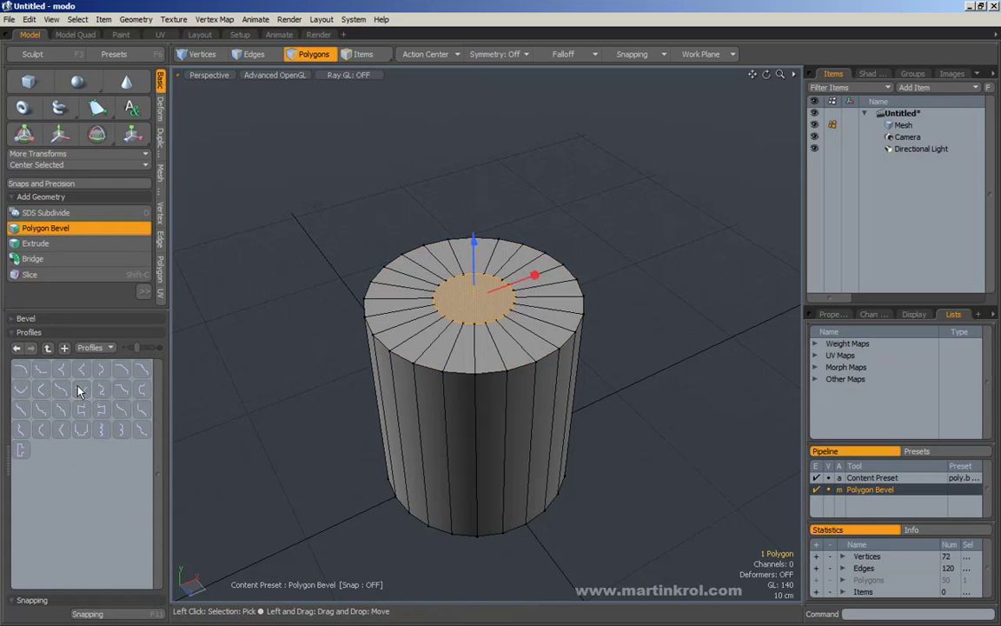
click(29, 333)
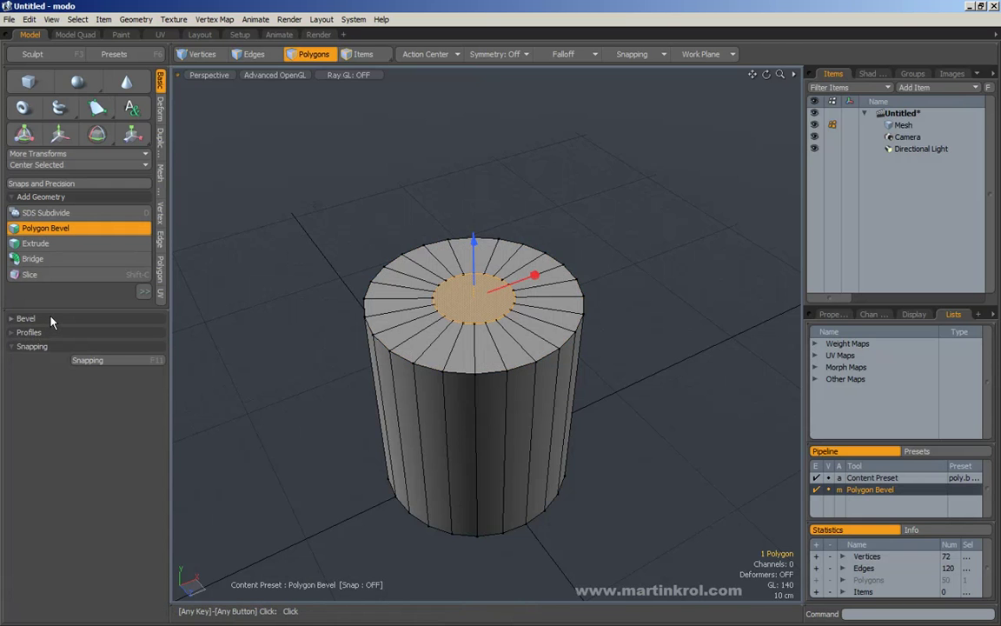
click(50, 320)
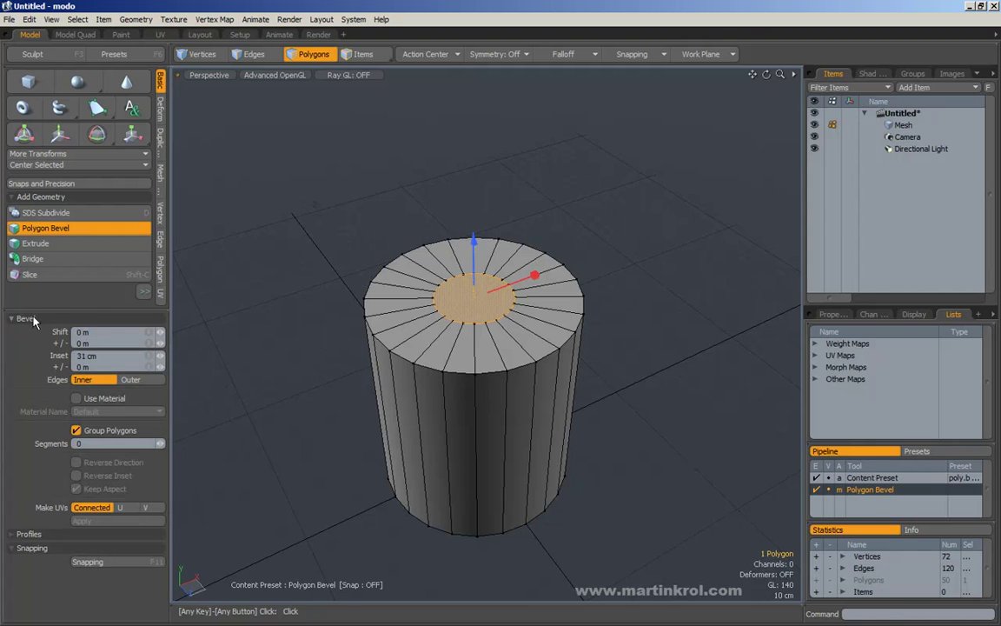
mouse_move(552, 280)
mouse_down()
mouse_move(539, 276)
mouse_move(547, 270)
mouse_move(534, 275)
mouse_up()
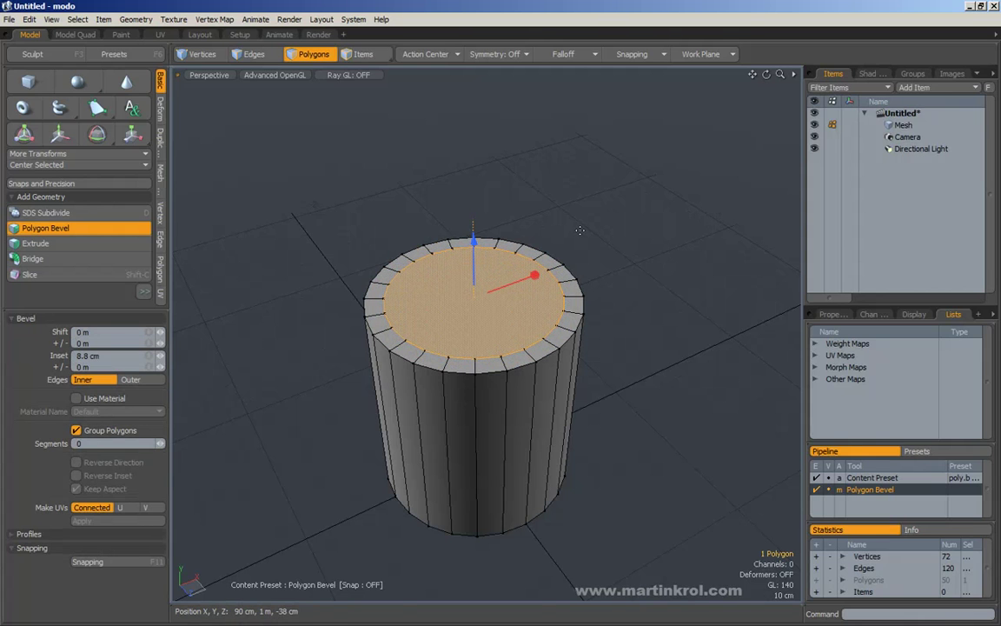
key(space)
Bevel the inner top polygon down into the cylinder with a shift of about -1.055 m to hollow it out.
click(45, 227)
click(450, 274)
drag(474, 239, 398, 244)
scroll(477, 379, up, 3)
drag(449, 313, 447, 358)
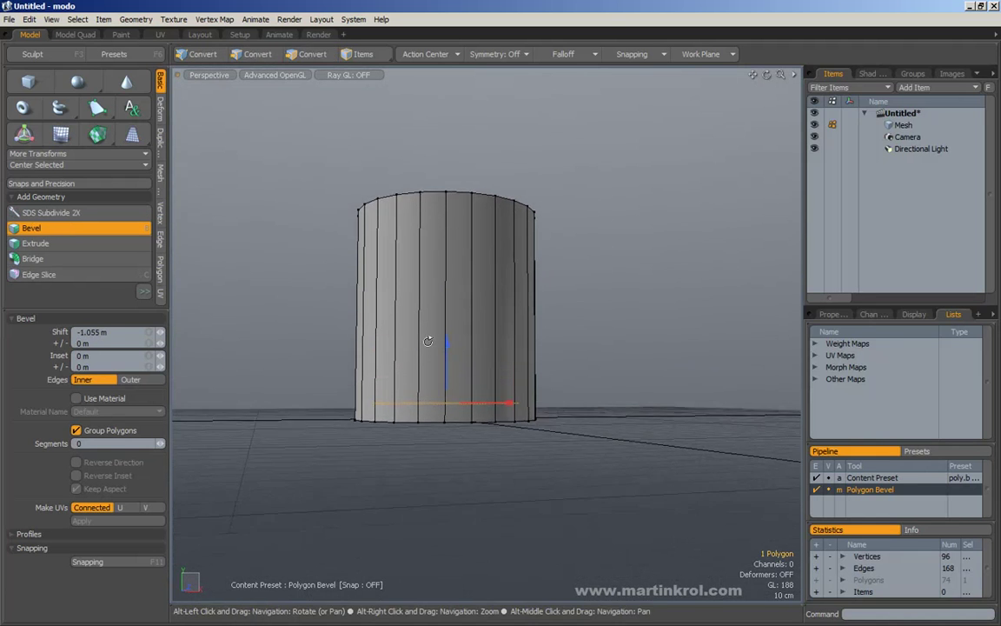
alt+drag(327, 214, 396, 193)
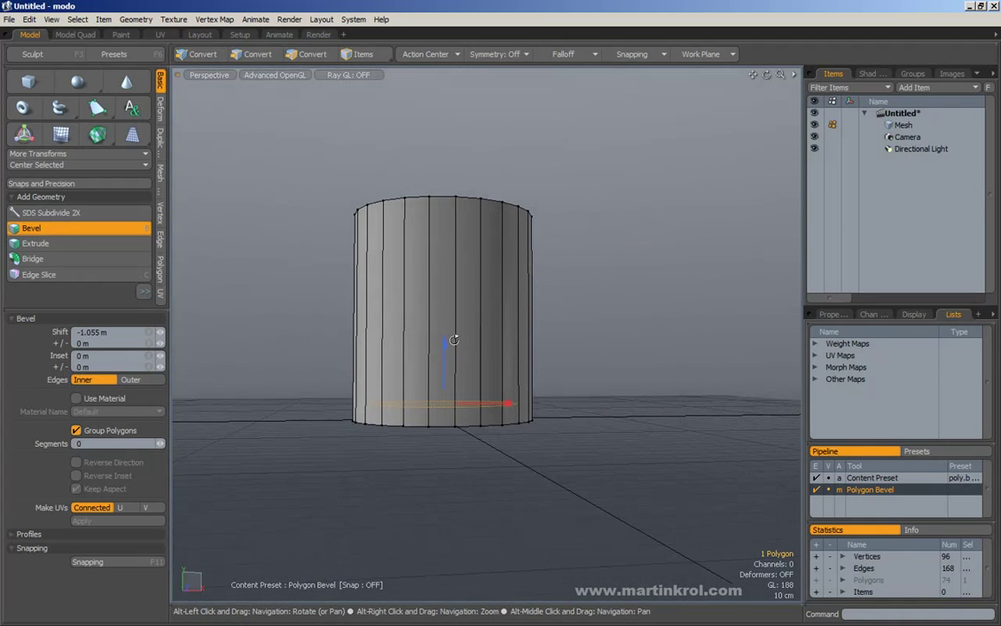
alt+drag(394, 305, 357, 370)
alt+drag(477, 306, 434, 371)
Inset the floor polygon inside the hollow cylinder by about 2 cm, and again by about 1.8 cm.
click(507, 371)
drag(527, 397, 516, 394)
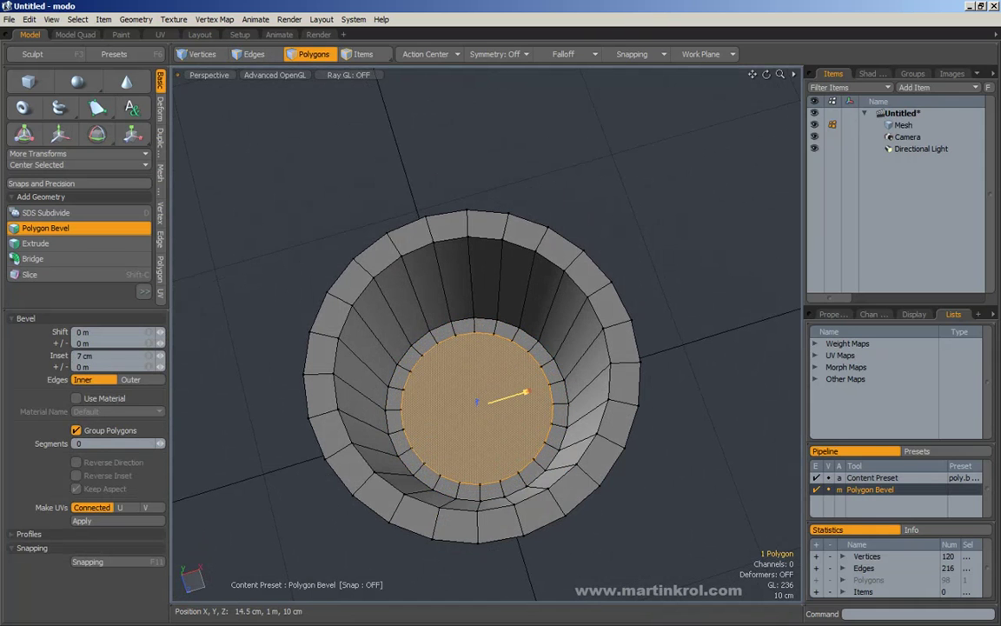
alt+drag(453, 411, 555, 395)
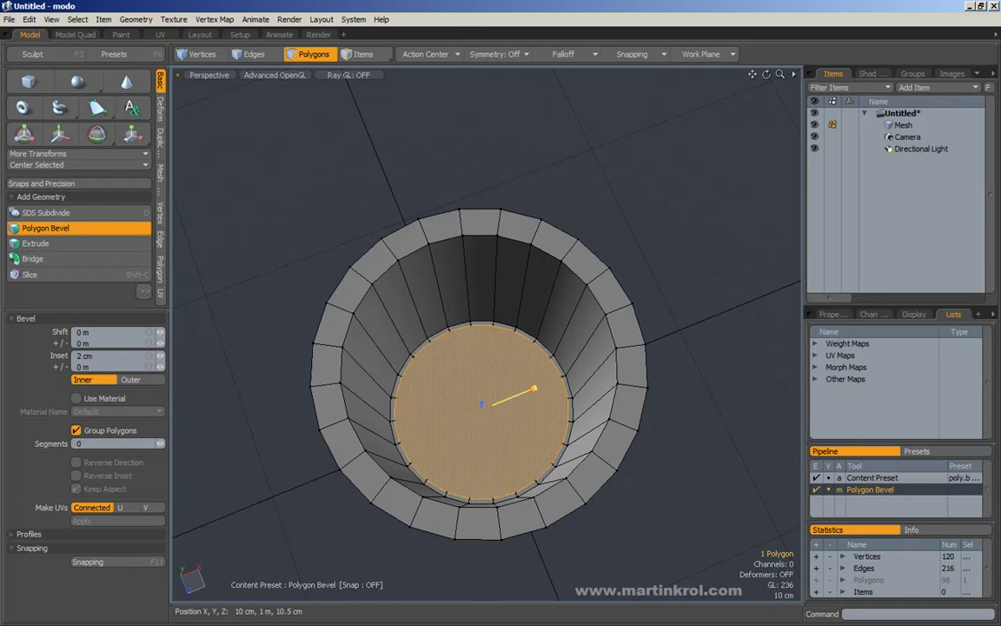
shift+click(589, 362)
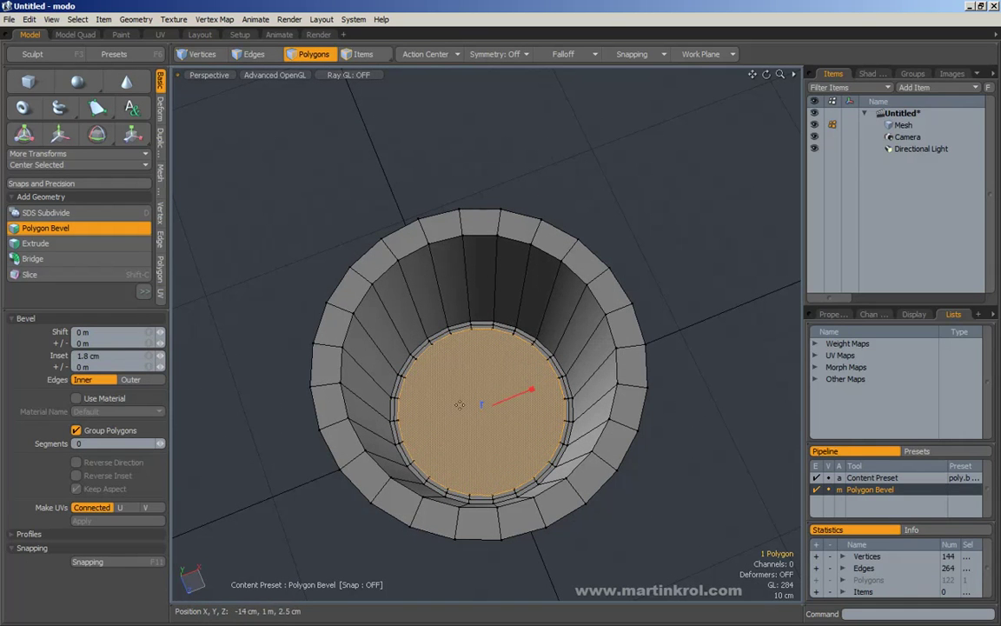
Bevel the innermost floor polygon once more with an inset of about 36.8 cm, shrinking it to a tiny polygon at the centre.
click(537, 342)
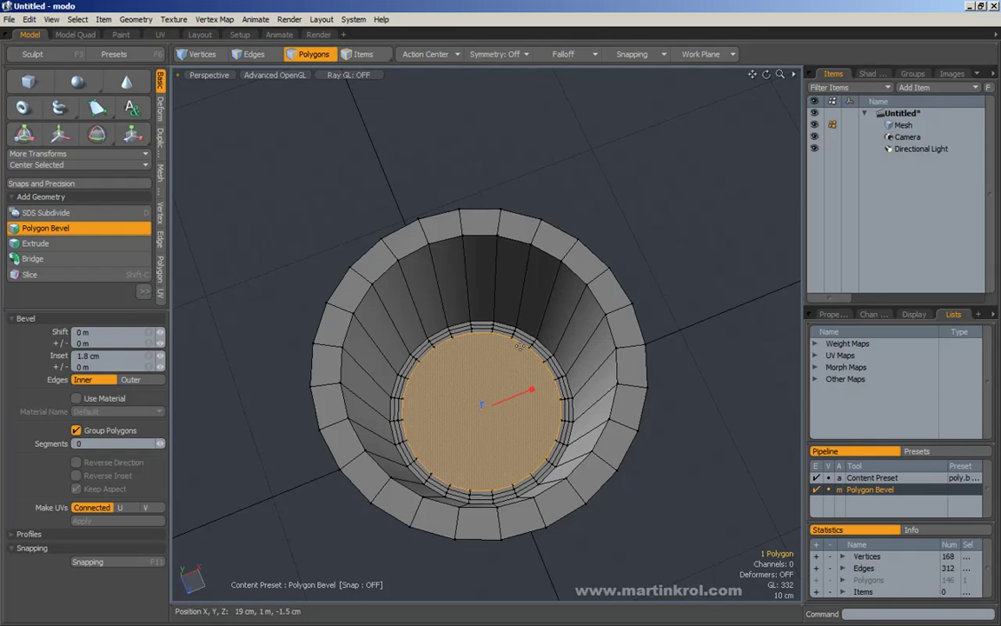
drag(531, 388, 520, 394)
drag(434, 370, 431, 369)
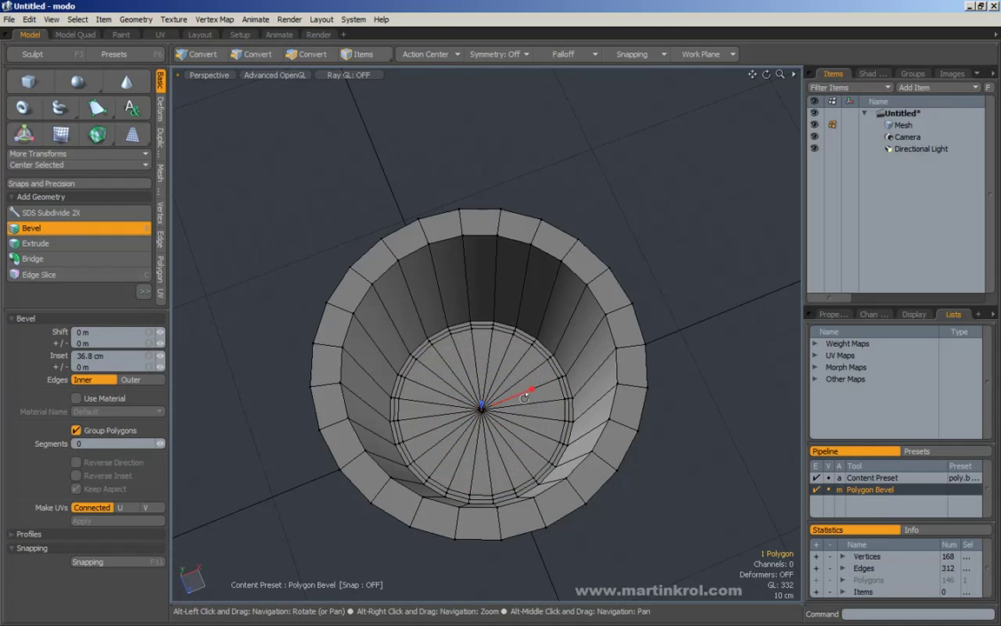
scroll(487, 401, up, 5)
alt+middle_drag(550, 412, 503, 409)
alt+right_drag(502, 408, 493, 396)
mouse_move(512, 516)
alt+mouse_down()
mouse_move(490, 410)
mouse_move(513, 497)
alt+mouse_up()
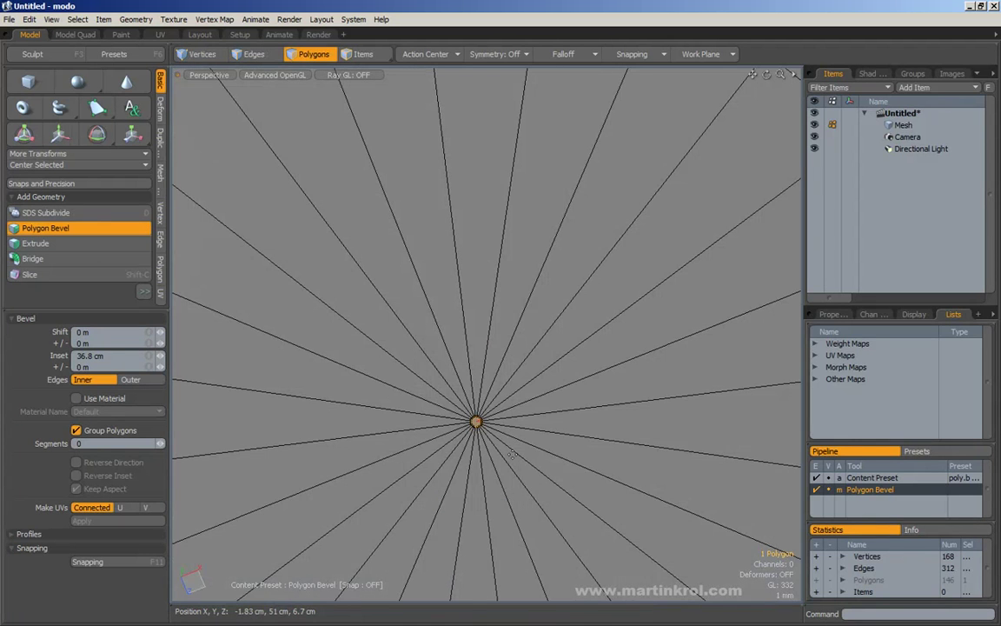
key(space)
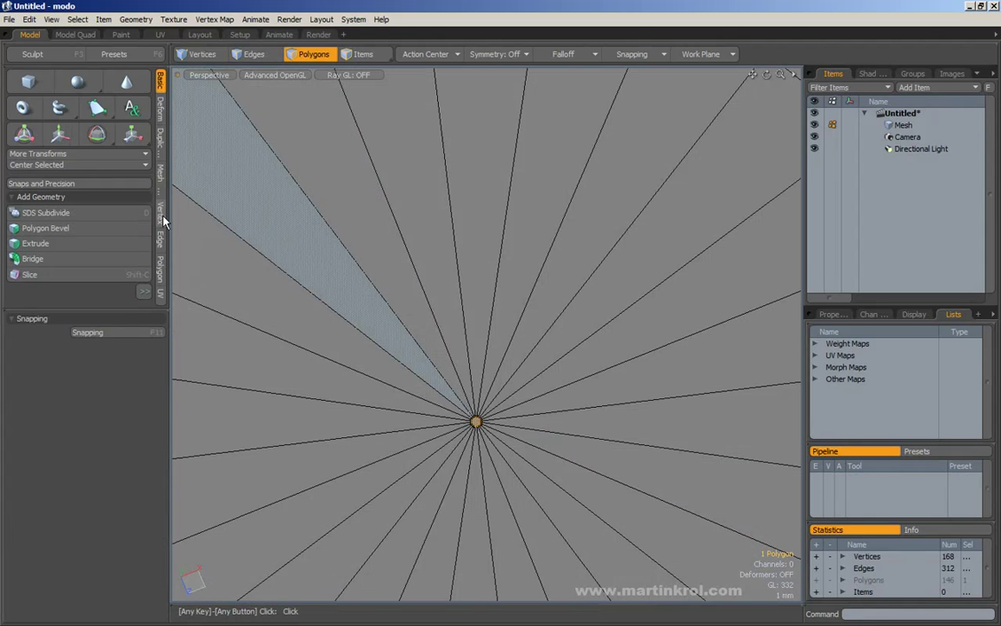
Merge neighbouring vertices around the floor's tiny centre polygon with the Merge Tool, using a distance of about 1.02 mm.
click(160, 213)
click(45, 152)
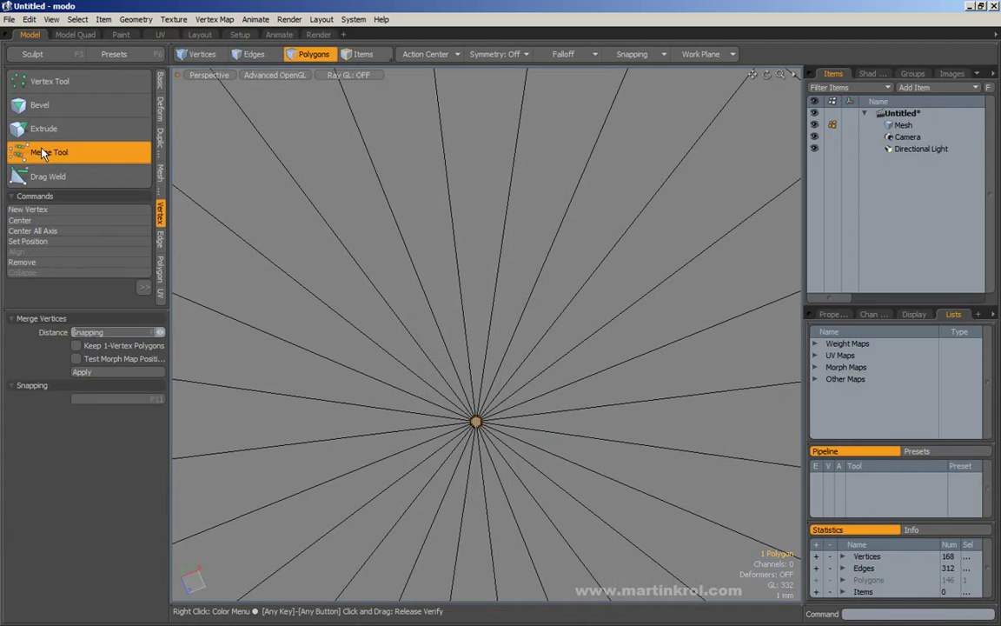
drag(494, 291, 498, 289)
drag(393, 293, 419, 293)
drag(261, 294, 173, 294)
drag(474, 418, 452, 417)
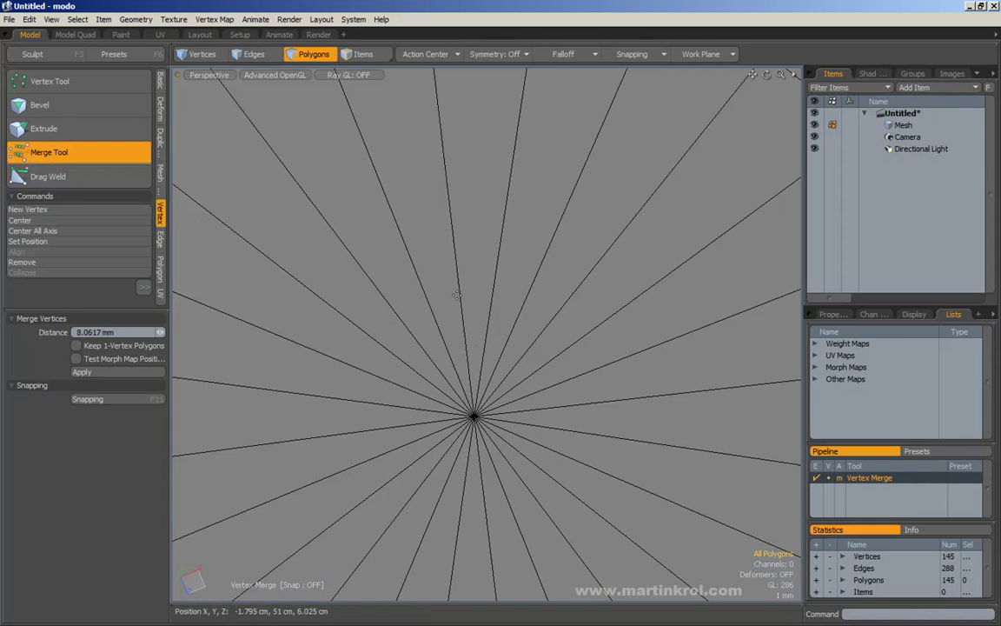
drag(509, 355, 510, 358)
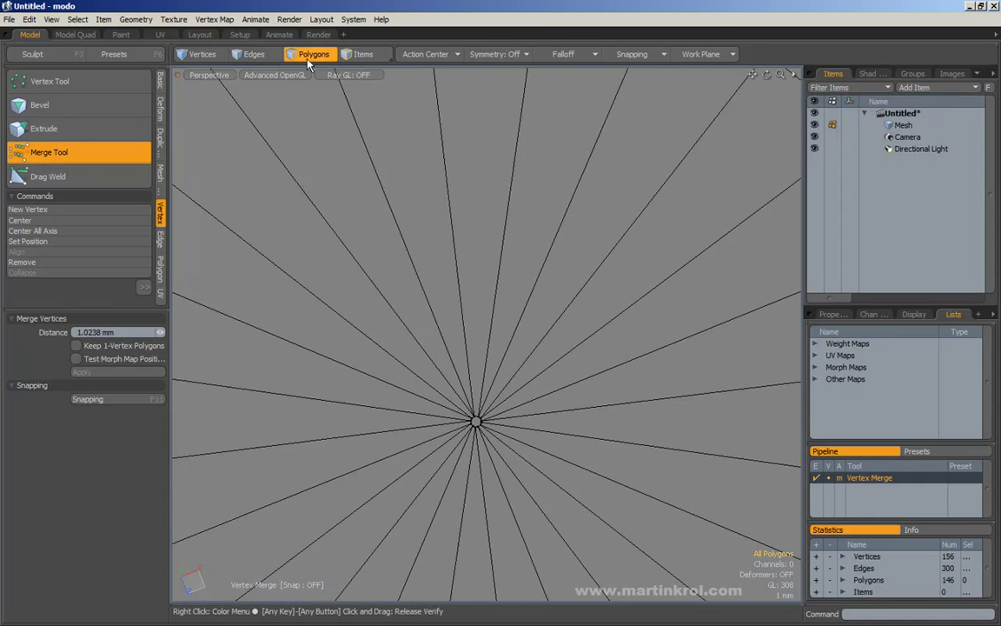
key(space)
Select the tiny polygon at the floor's centre and join its vertices into one point with Join Averaged.
click(476, 422)
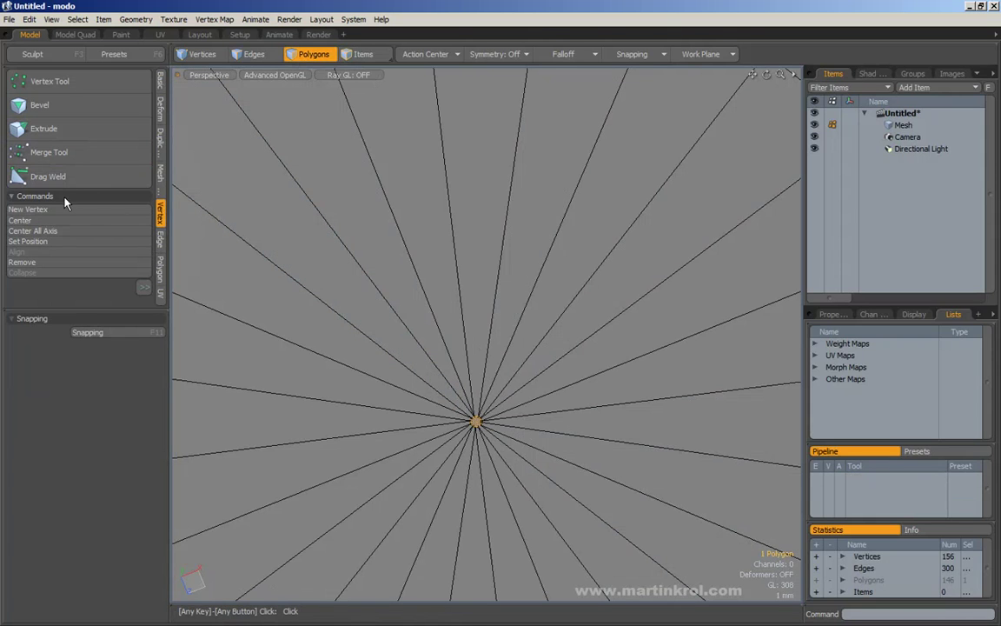
drag(77, 306, 82, 338)
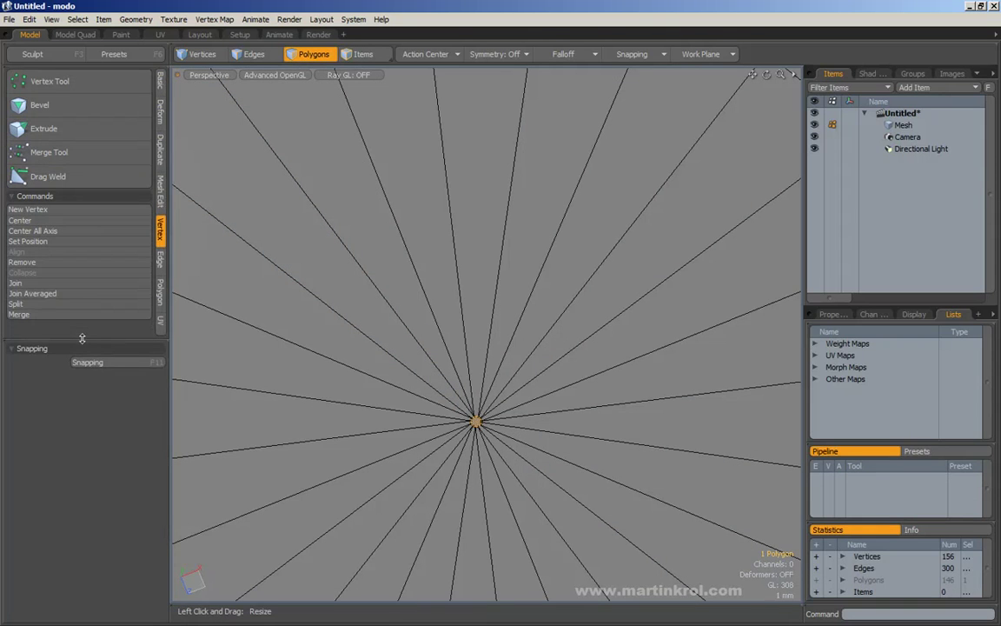
click(35, 297)
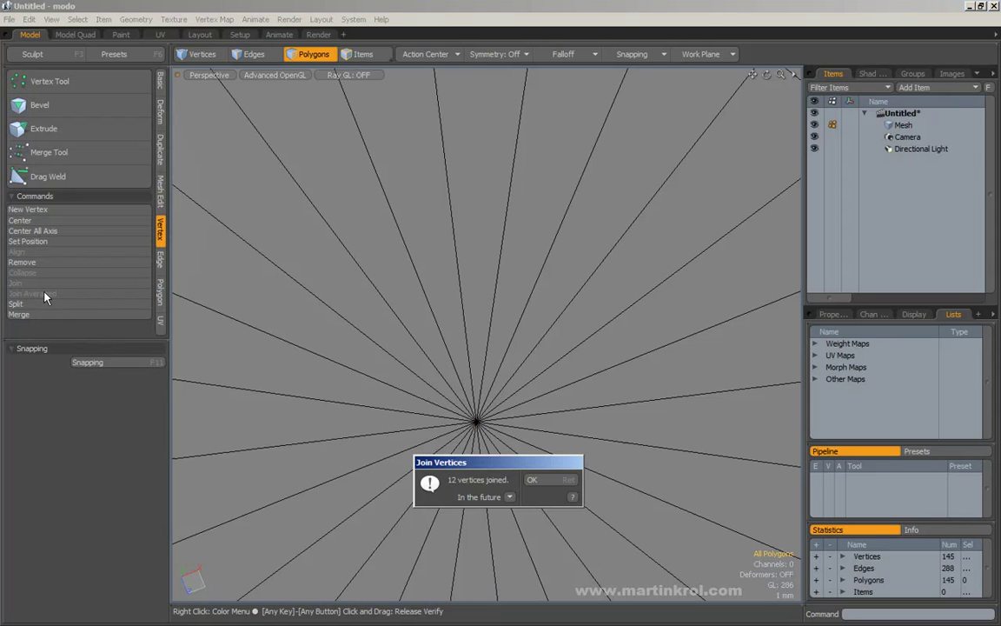
click(548, 419)
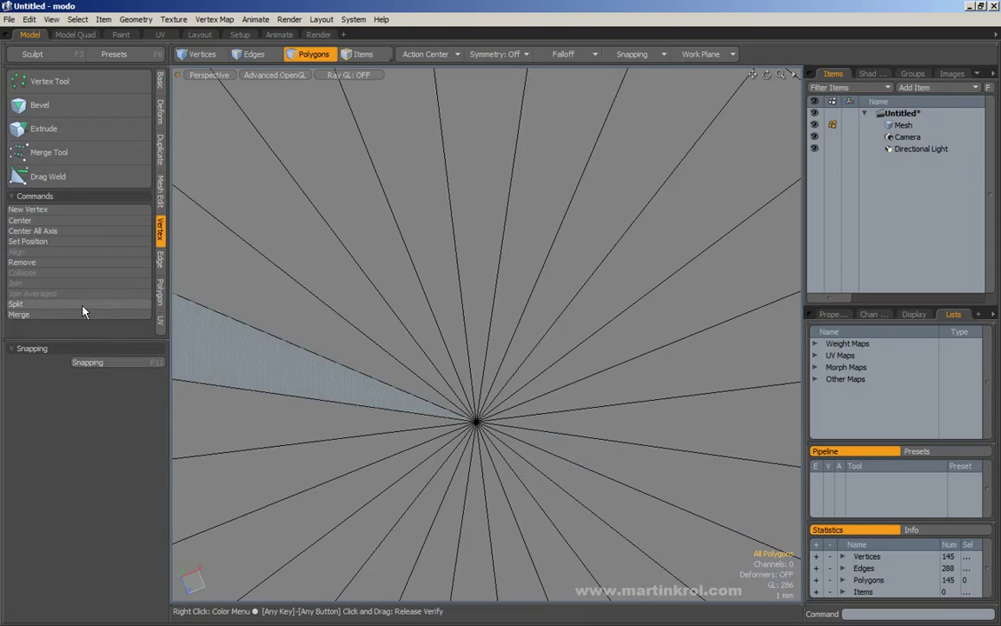
Check the joined point at the floor's centre by selecting it in vertex selection mode, and clear the selection.
click(199, 53)
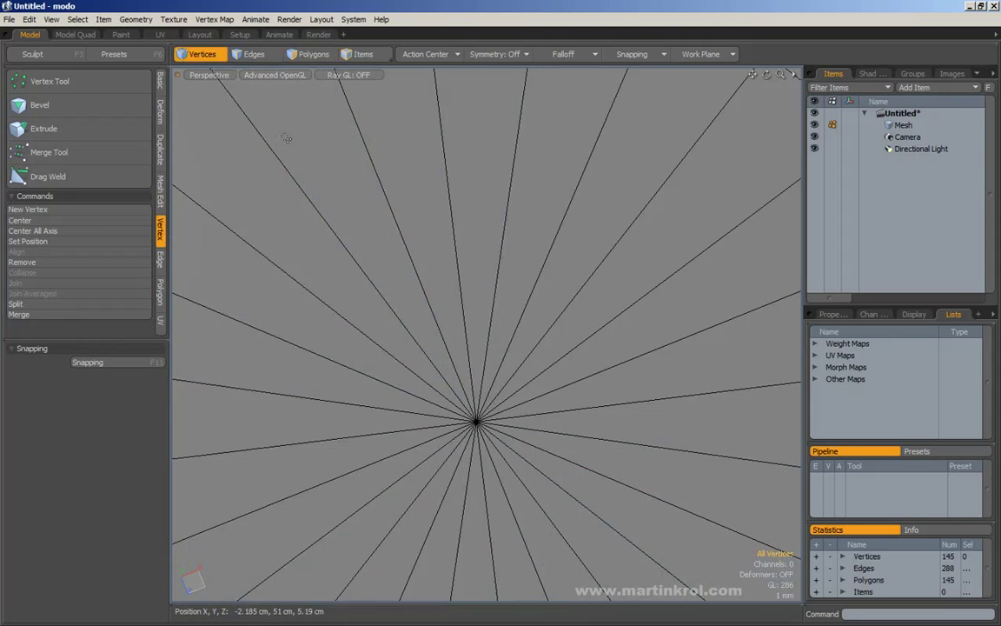
click(476, 422)
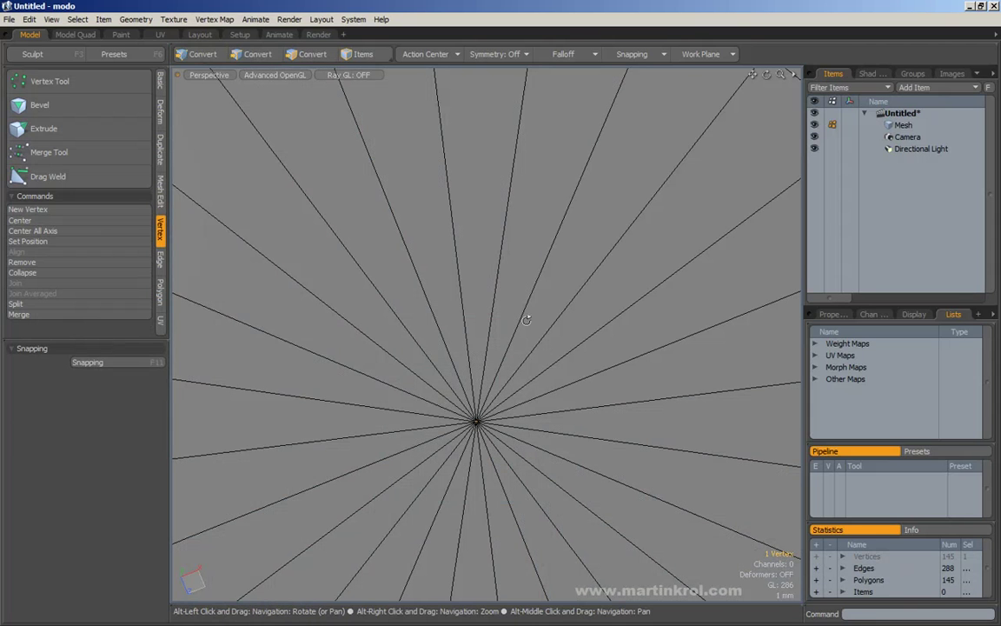
mouse_move(434, 384)
alt+mouse_down()
mouse_move(465, 389)
mouse_move(428, 386)
alt+mouse_up()
alt+right_drag(428, 386, 370, 386)
alt+drag(369, 386, 383, 356)
click(619, 258)
Switch to polygon selection and select the large polygon on the underside of the cylinder.
alt+drag(619, 261, 612, 183)
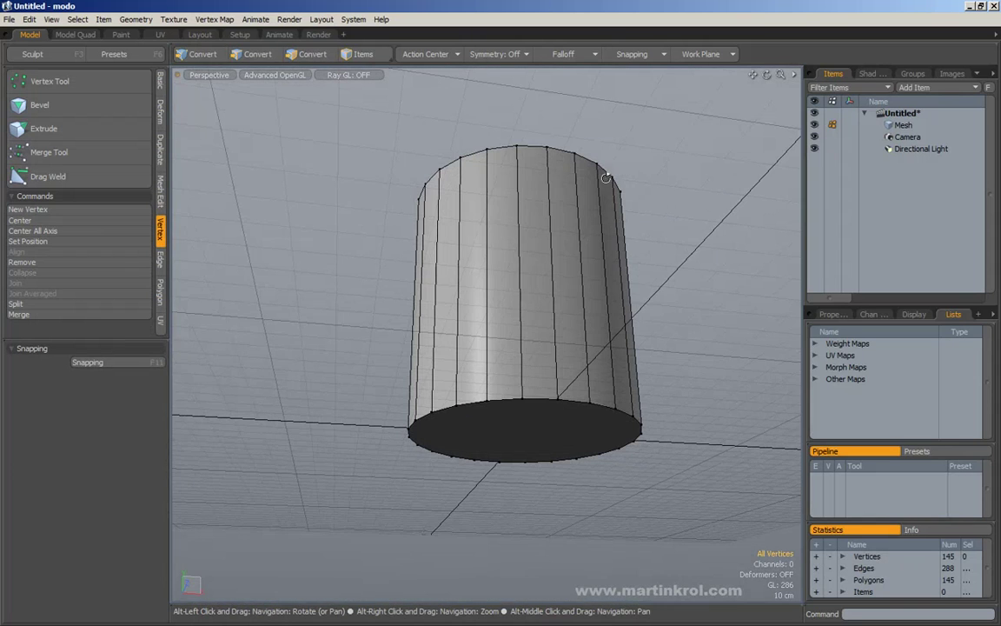
click(318, 57)
alt+drag(437, 180, 427, 226)
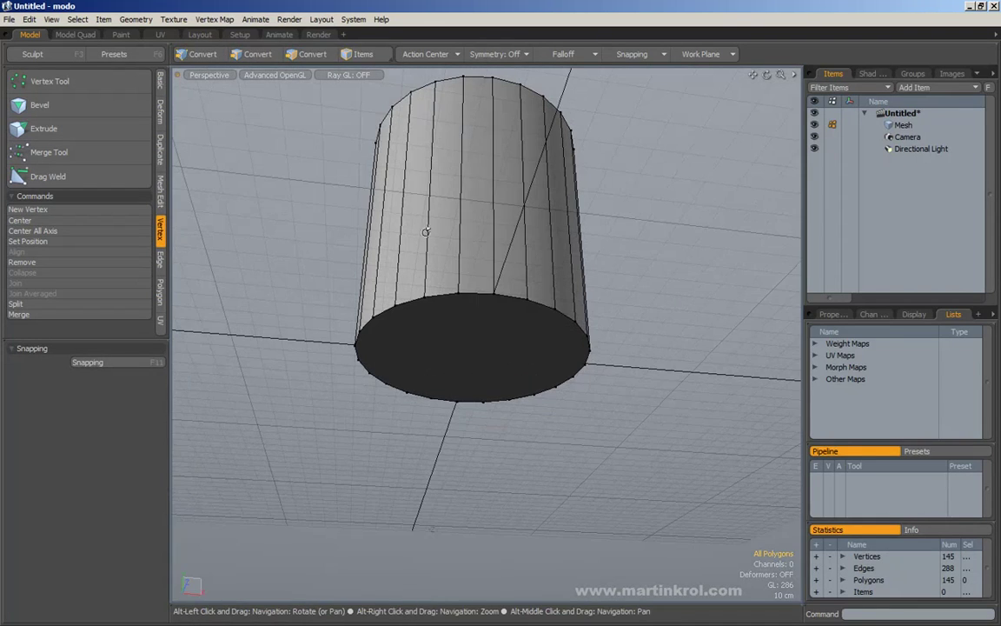
alt+drag(447, 180, 458, 246)
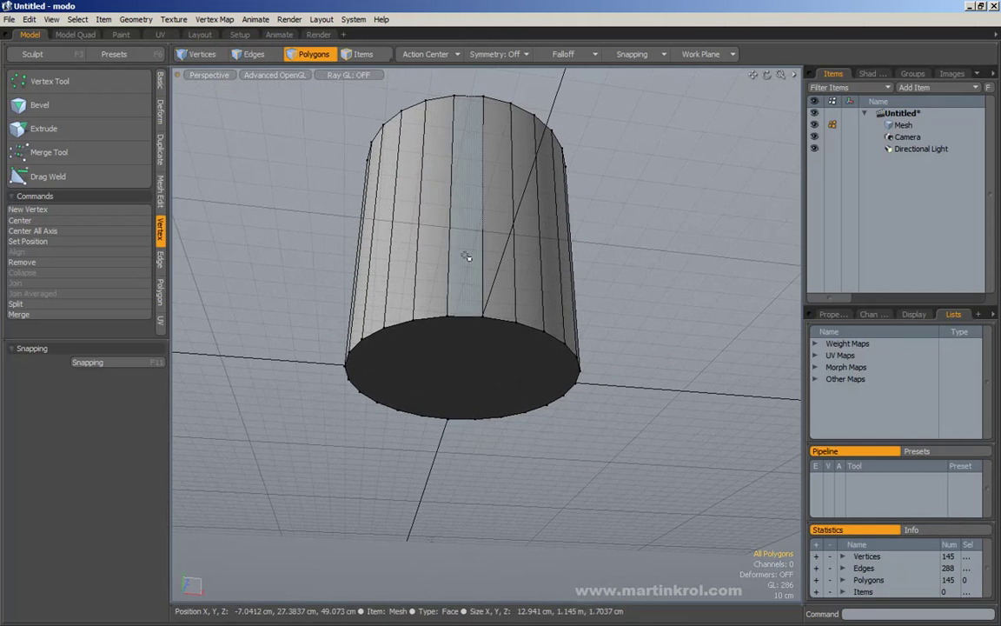
click(462, 380)
alt+drag(462, 380, 473, 382)
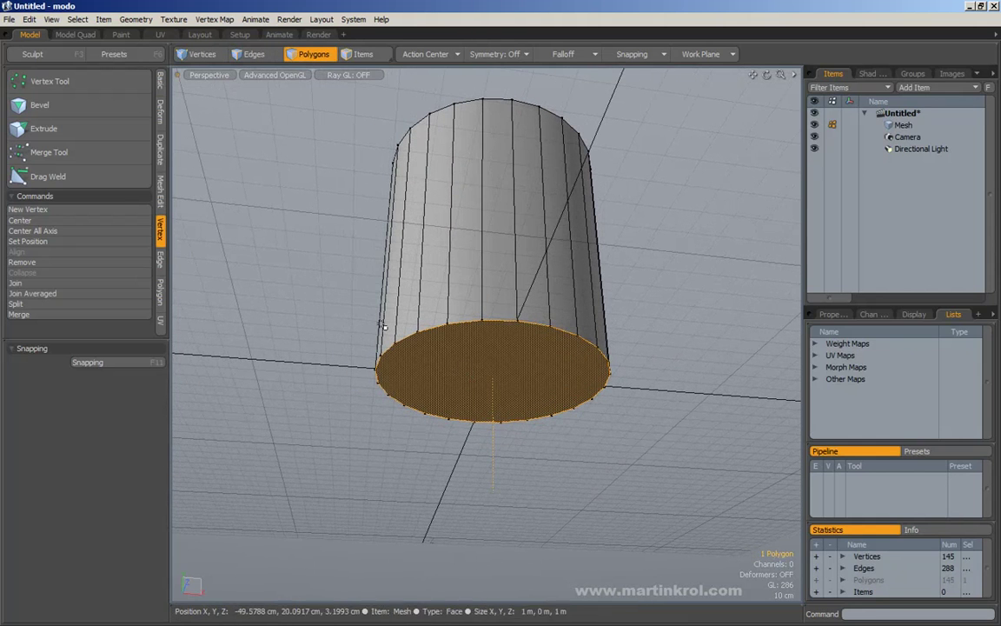
Bevel the underside polygon with a shift of 10 mm and no inset.
click(161, 291)
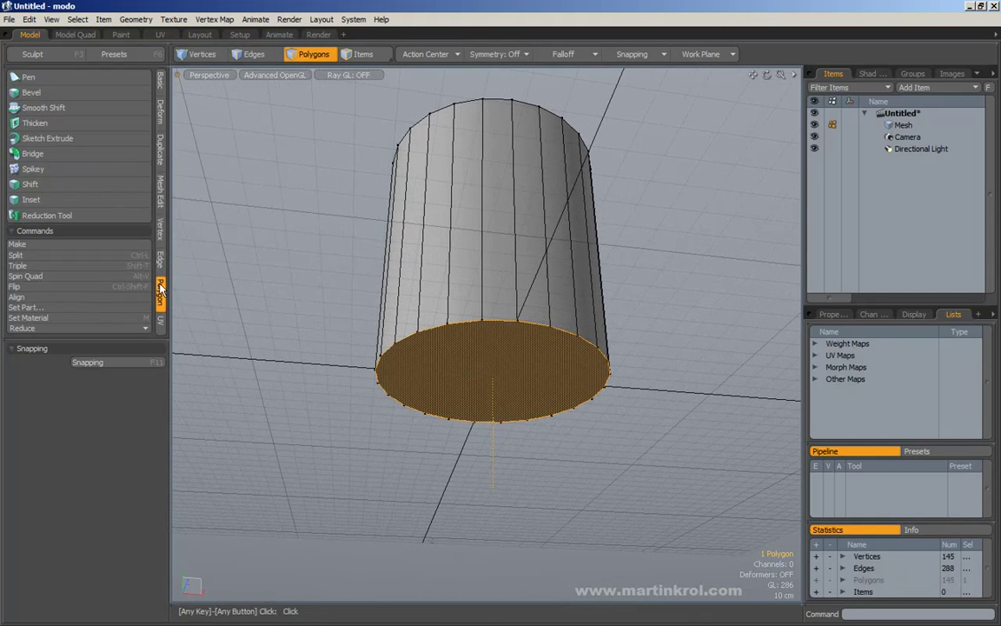
click(160, 184)
click(162, 84)
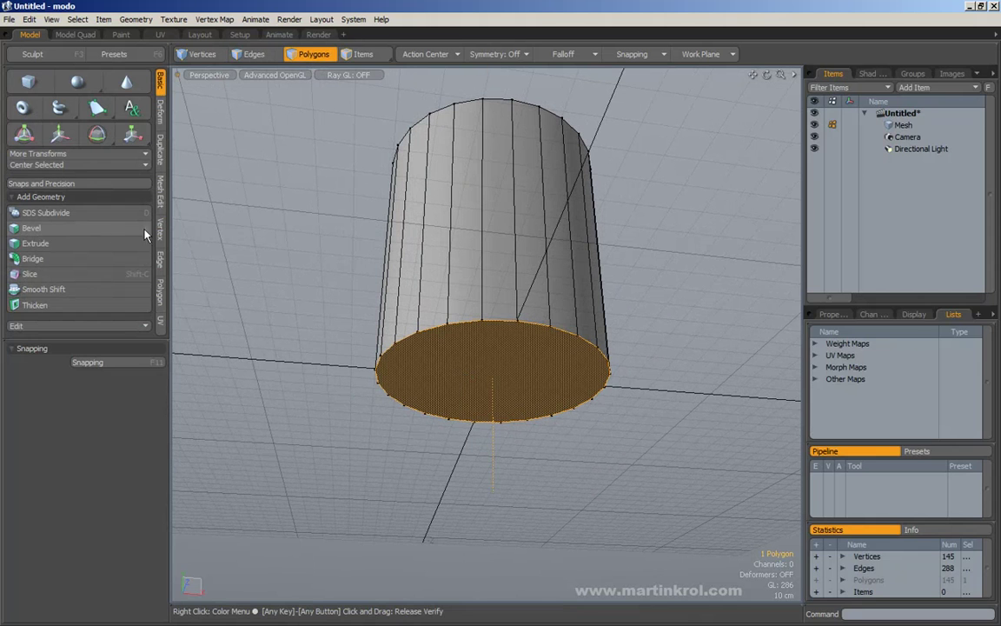
key(b)
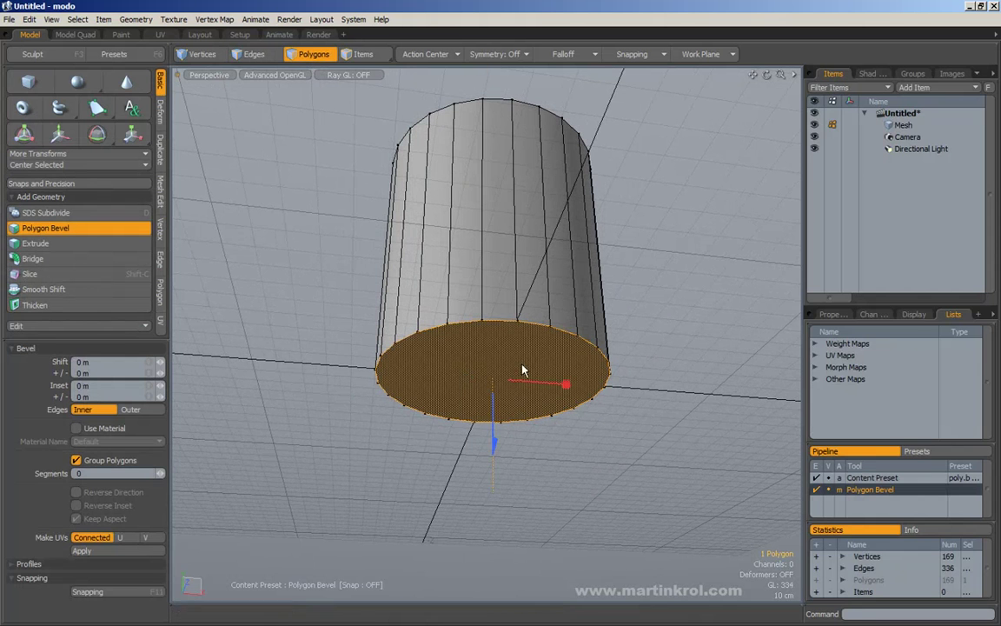
mouse_move(496, 391)
alt+mouse_down()
mouse_move(494, 408)
mouse_move(503, 389)
alt+mouse_up()
scroll(515, 382, up, 2)
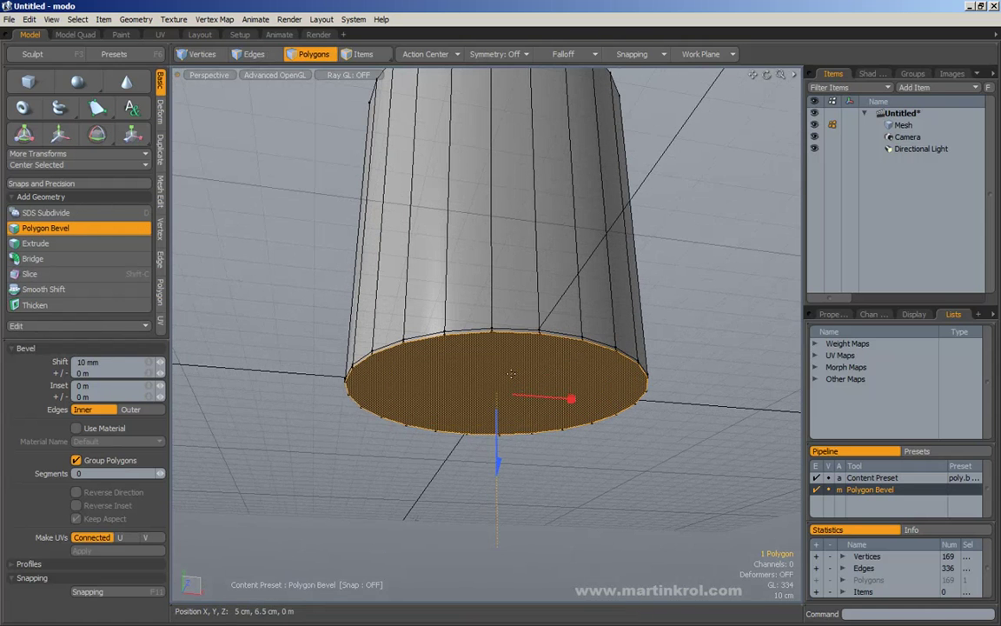
Add two more bevels to the underside polygon, both with a 10 mm shift, using insets of 6 mm and 2.1 cm.
click(519, 371)
drag(571, 399, 571, 399)
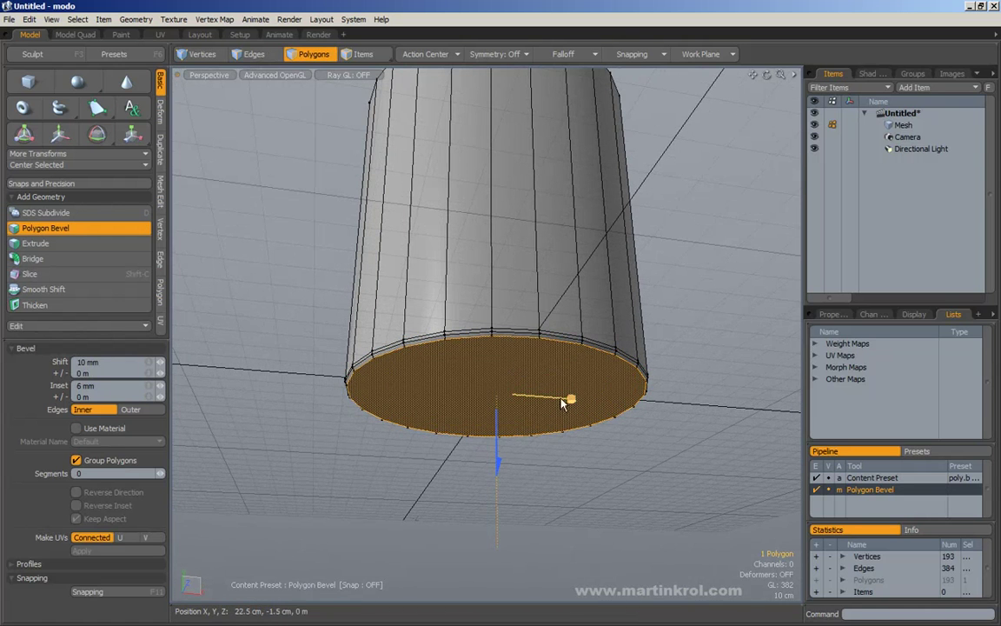
click(588, 388)
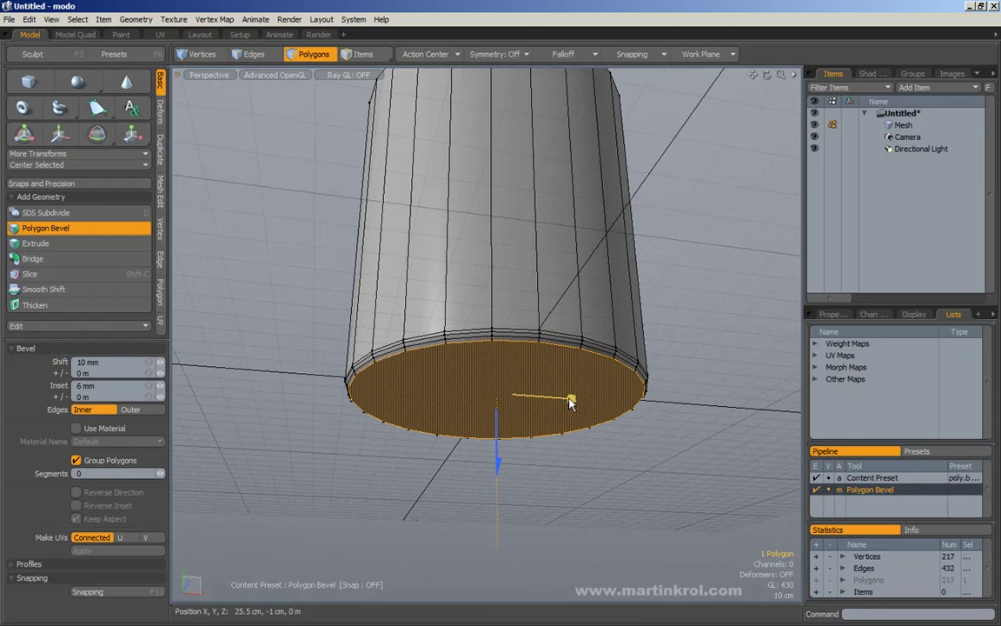
drag(571, 399, 571, 399)
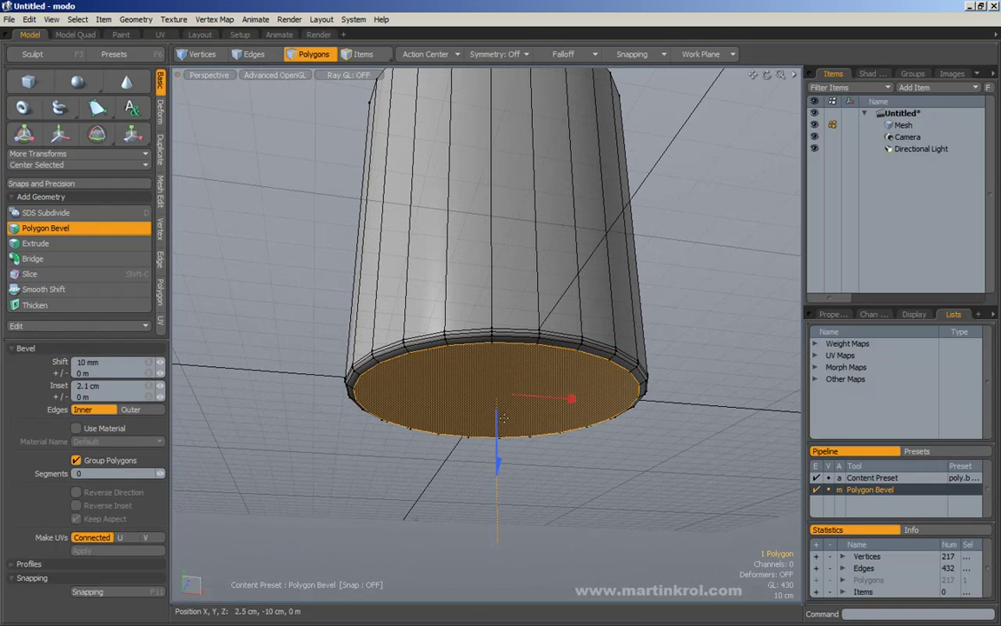
Bevel the underside polygon again with a 10 mm shift and 2.1 cm inset, and adjust further bevels to slope the base inward.
click(587, 429)
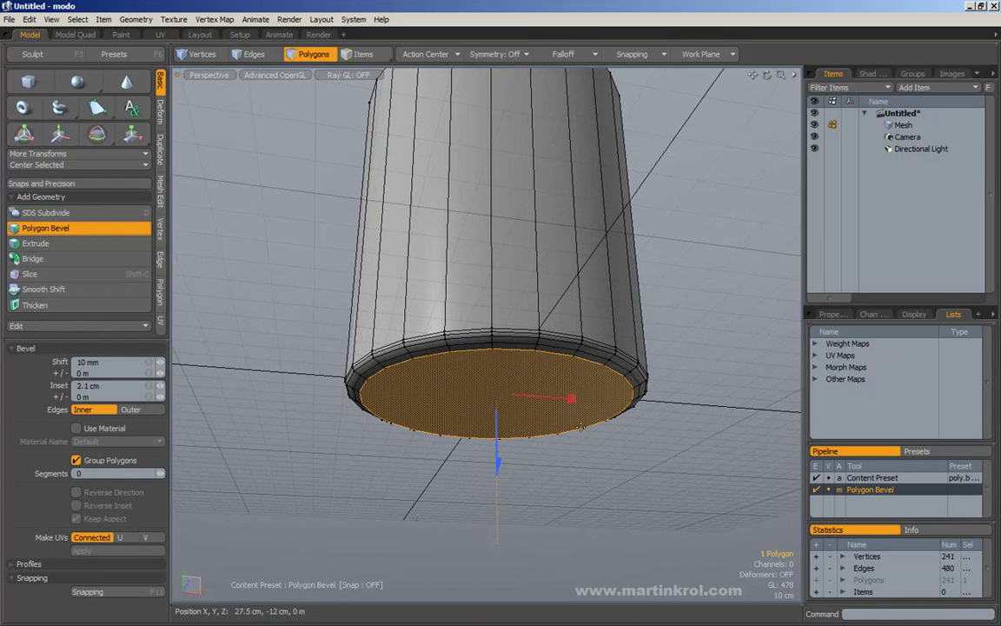
drag(495, 425, 497, 442)
click(538, 437)
click(523, 429)
drag(571, 404, 577, 405)
drag(509, 432, 508, 421)
Continue bevelling the underside polygon to form a flat foot ring, ending with a 2 mm shift and 7.2 mm inset.
drag(497, 463, 532, 424)
shift+click(526, 424)
drag(492, 450, 520, 394)
shift+click(573, 414)
drag(571, 384, 568, 384)
alt+drag(505, 376, 559, 376)
Recess the underside with a bevel of -1.8 cm shift and 6.4 mm inset, and bevel again with an inset of 5.7 cm.
shift+click(563, 364)
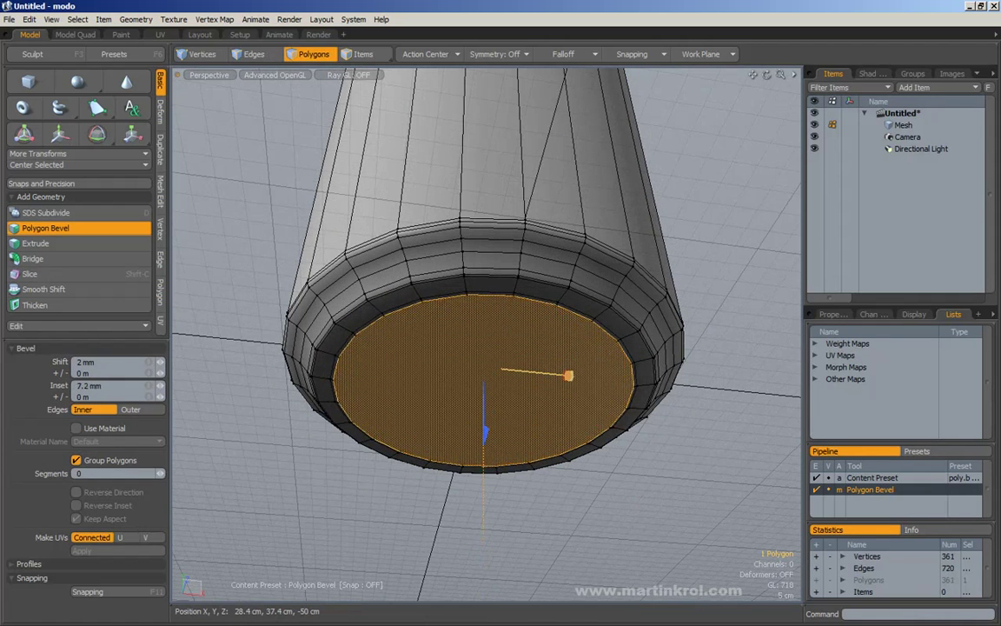
drag(486, 435, 485, 393)
shift+click(528, 381)
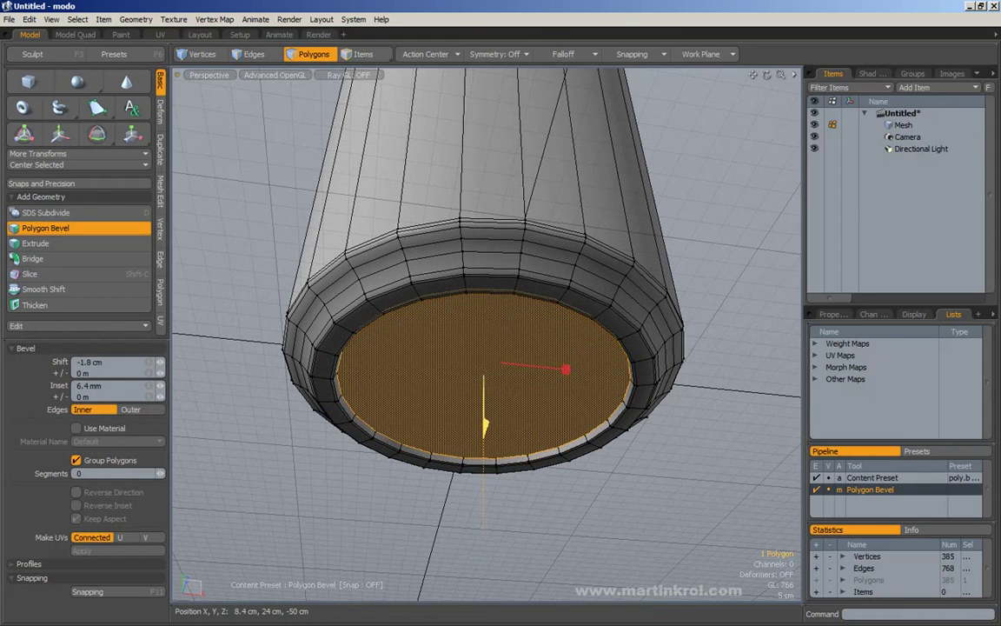
drag(566, 369, 530, 423)
Bevel the recessed polygon once more with a -1.8 cm shift and an inset of about 27.06 cm, shrinking it to a tiny centre polygon.
shift+click(549, 384)
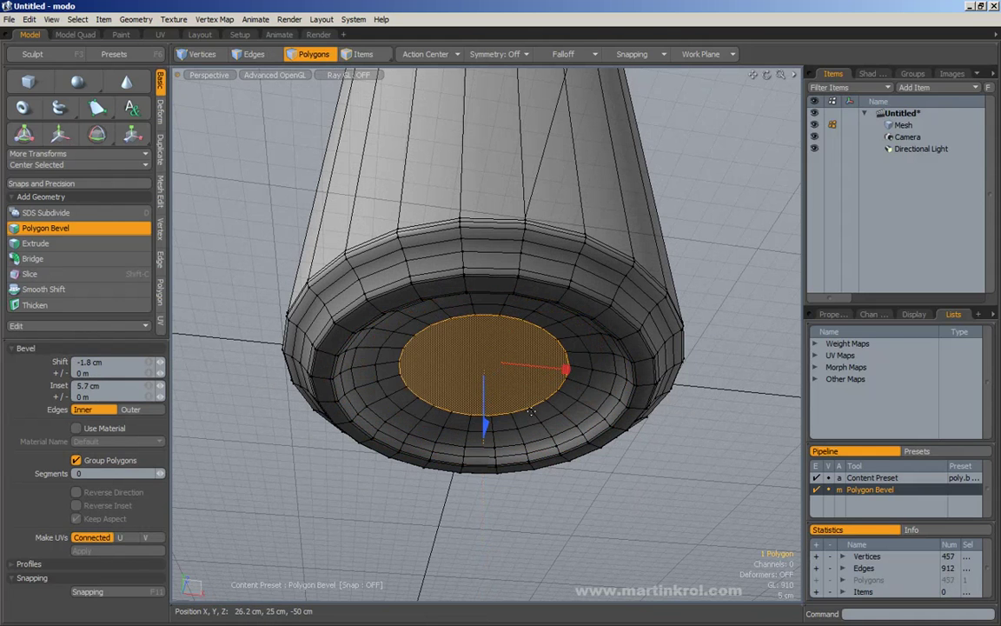
drag(563, 374, 516, 332)
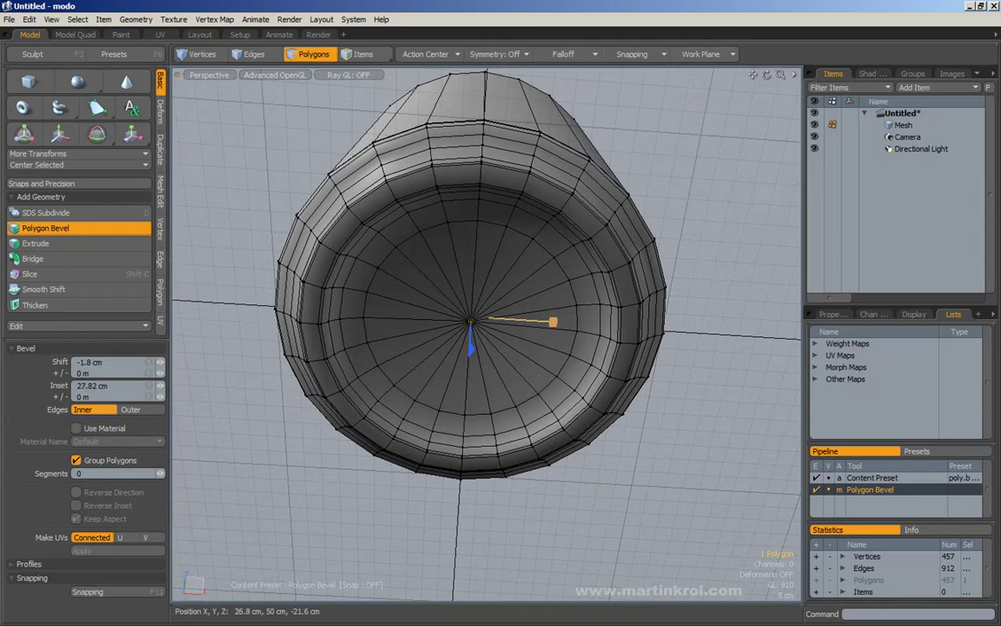
drag(554, 322, 553, 322)
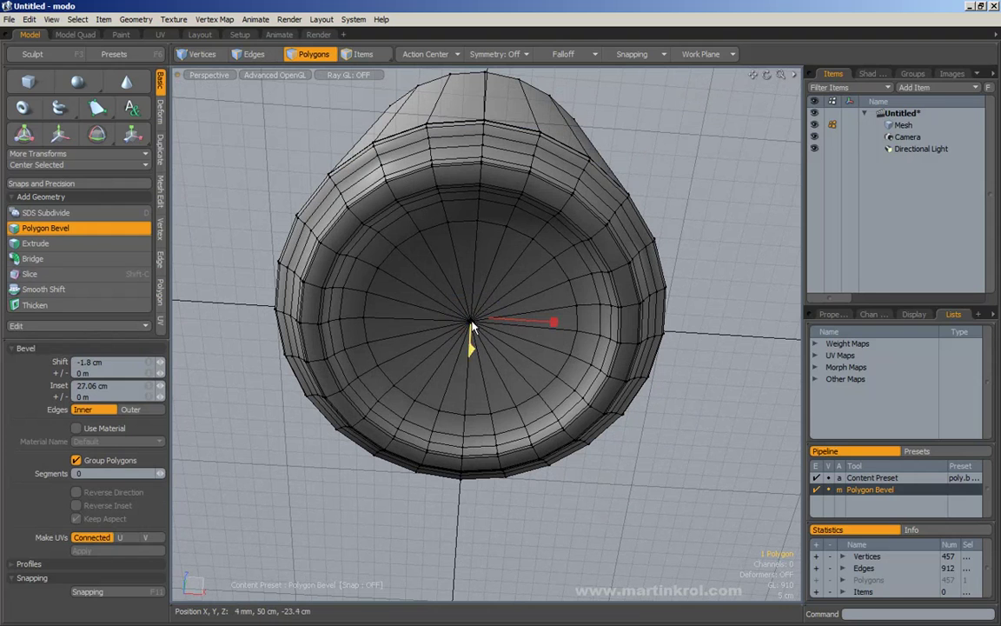
key(space)
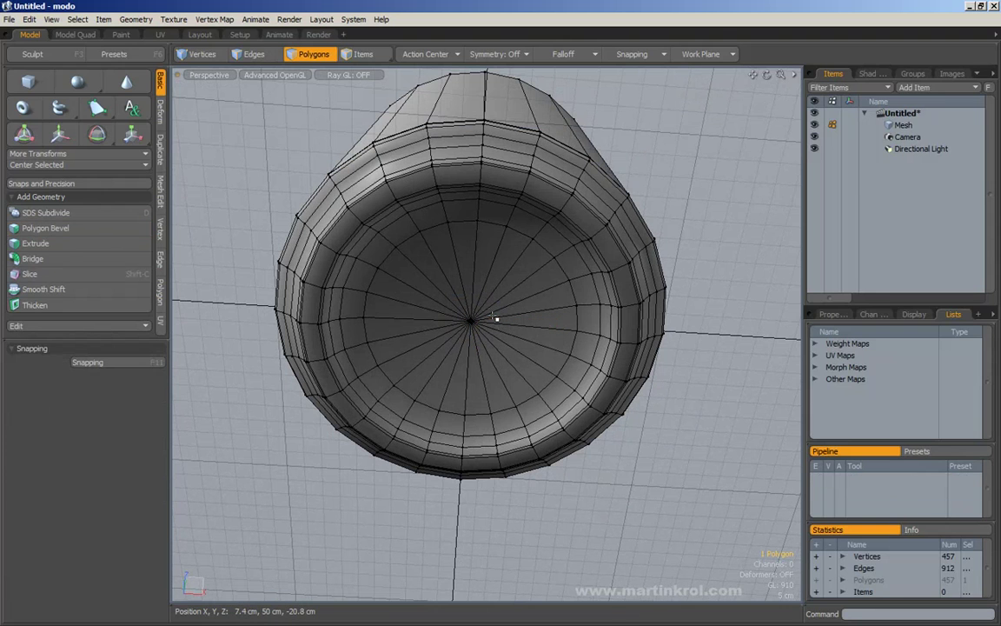
Merge the vertices of the tiny polygon at the underside's centre into one point with Join Averaged.
click(160, 233)
click(35, 293)
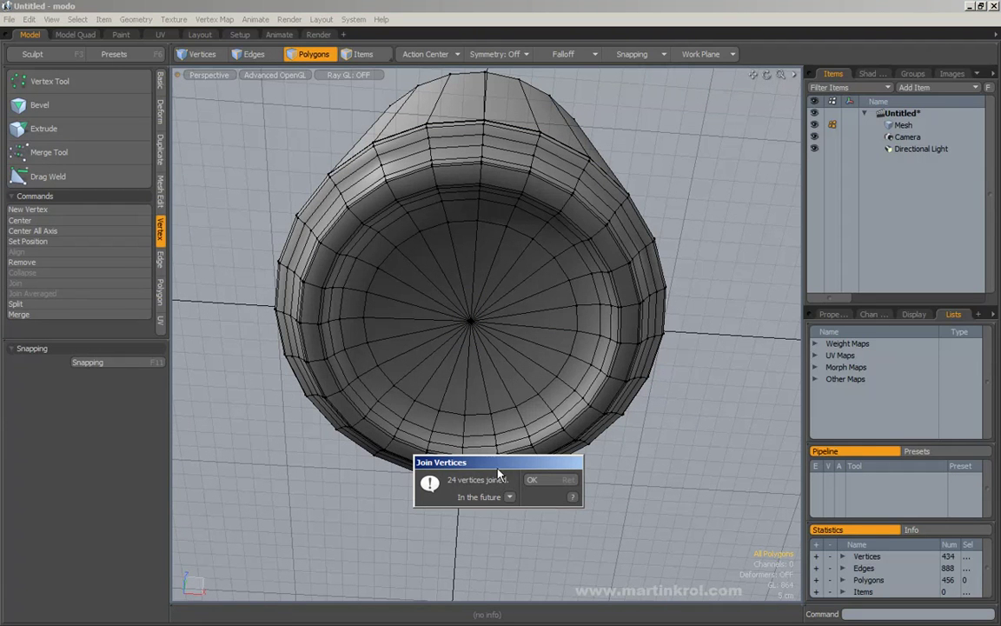
click(537, 481)
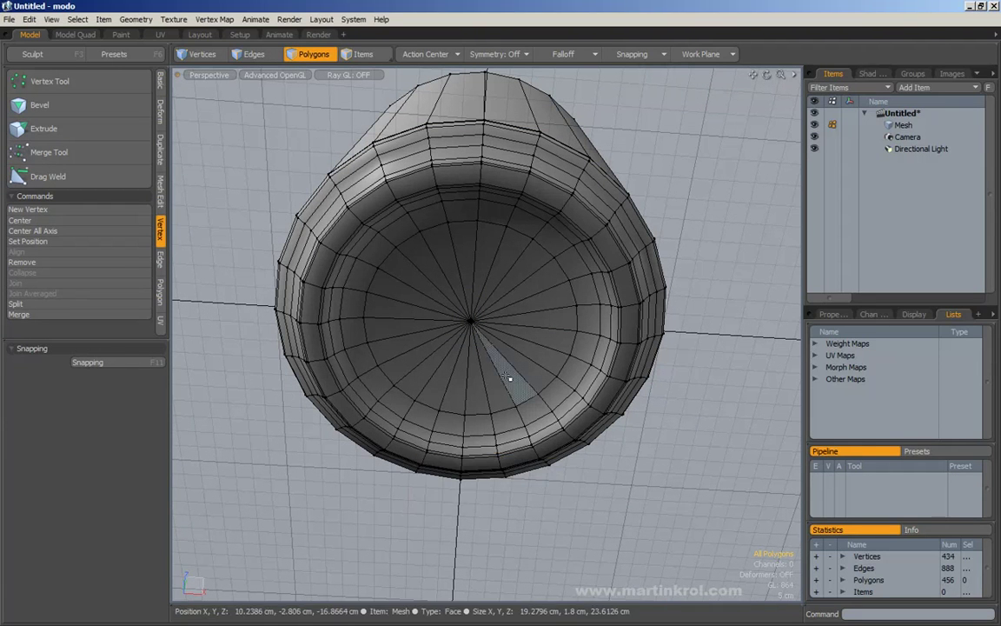
Examine the model and its bevelled edge loops up close in edge selection mode, and clear any edge selection.
alt+right_drag(464, 320, 483, 297)
alt+drag(513, 282, 515, 305)
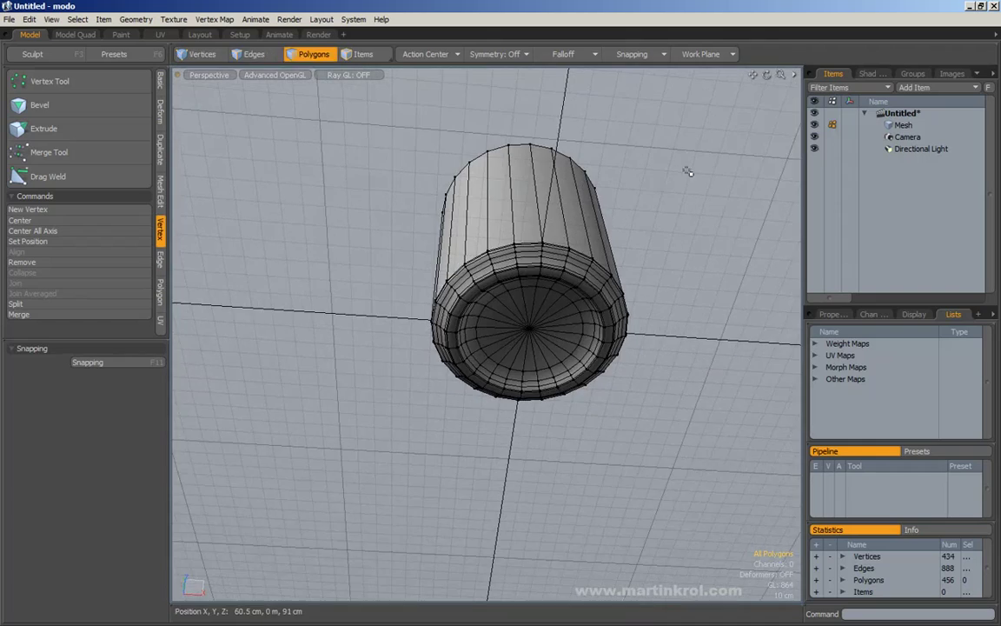
alt+middle_drag(623, 279, 599, 295)
alt+right_drag(583, 296, 598, 275)
alt+drag(626, 209, 670, 246)
alt+middle_drag(670, 246, 675, 185)
click(262, 55)
alt+right_drag(350, 155, 492, 320)
click(474, 300)
shift+click(474, 310)
alt+drag(511, 323, 480, 290)
click(485, 302)
alt+right_drag(481, 290, 492, 273)
click(478, 272)
alt+drag(492, 297, 510, 217)
click(251, 227)
alt+drag(250, 228, 396, 242)
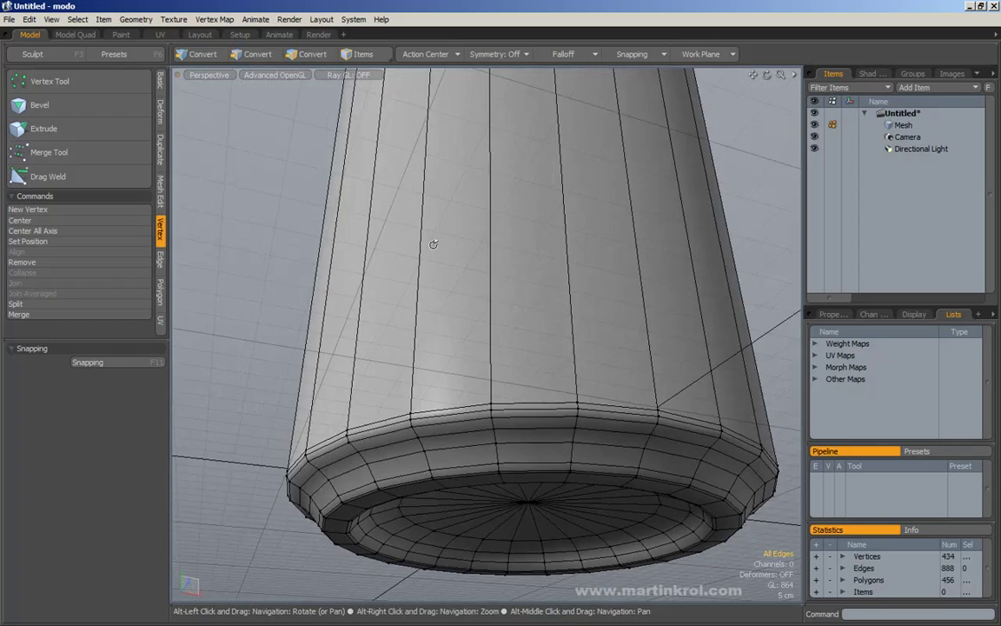
alt+right_drag(396, 242, 379, 272)
alt+drag(451, 246, 534, 226)
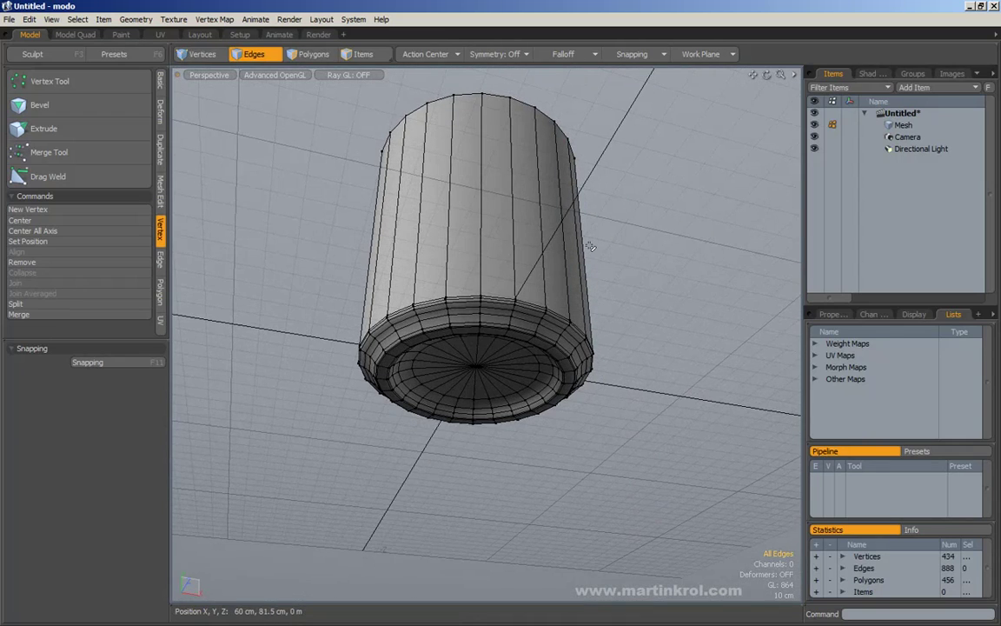
Switch the mesh to subdivision surfaces and turn off the wireframe overlay in the viewport.
key(Tab)
key(alt+4)
key(alt+4)
click(261, 74)
mouse_move(263, 186)
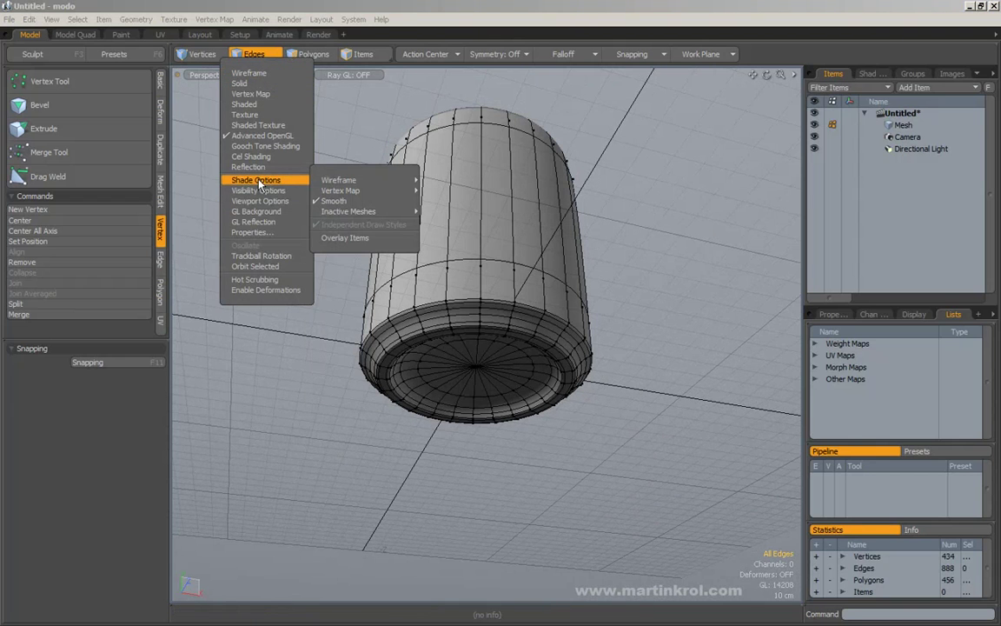
click(435, 181)
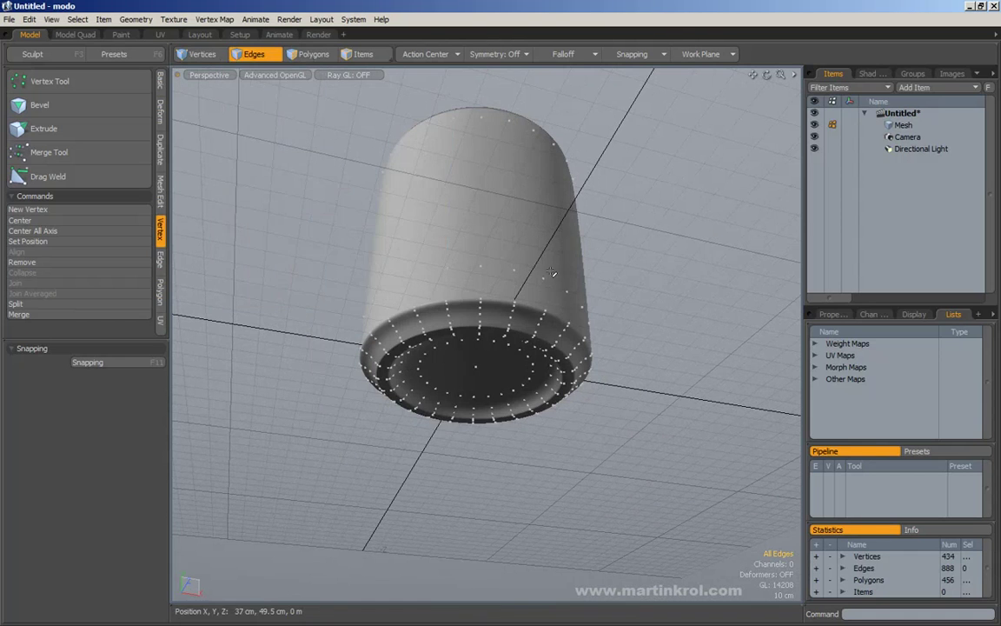
Hide the mesh vertices in the viewport.
click(261, 76)
mouse_move(264, 193)
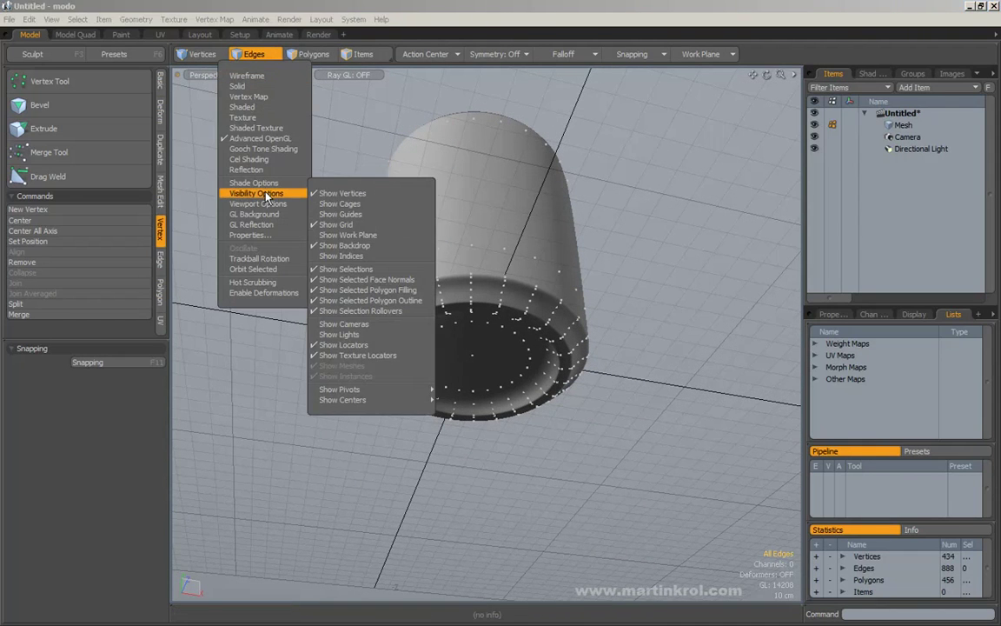
click(346, 196)
Examine how the bevelled edges of the base look under subdivision, with and without the wireframe overlay.
scroll(520, 258, up, 3)
alt+drag(521, 258, 348, 341)
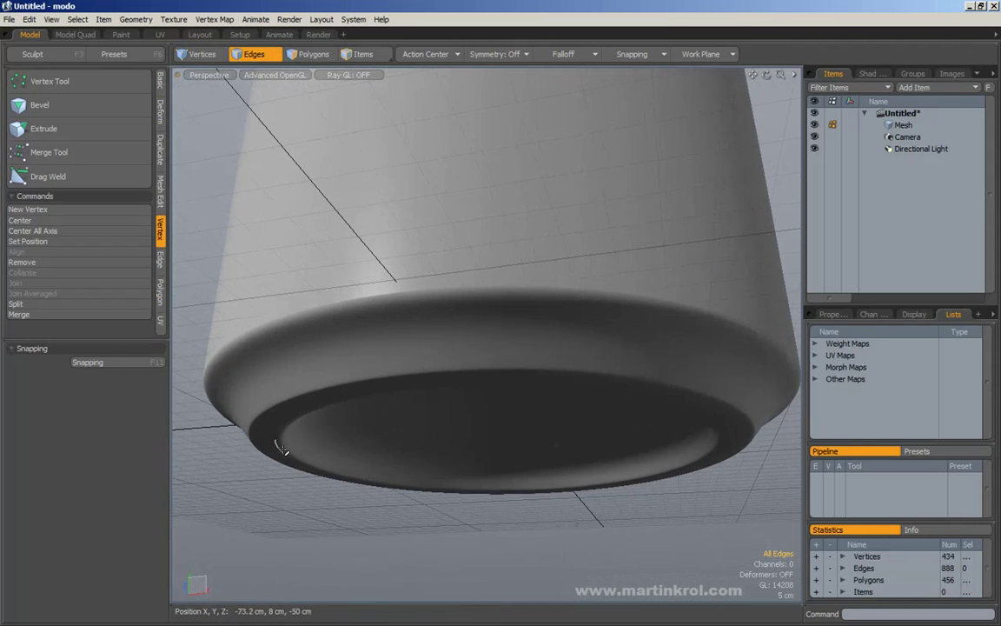
alt+drag(252, 439, 262, 419)
alt+right_drag(262, 419, 315, 358)
alt+drag(380, 380, 313, 424)
alt+drag(296, 375, 325, 324)
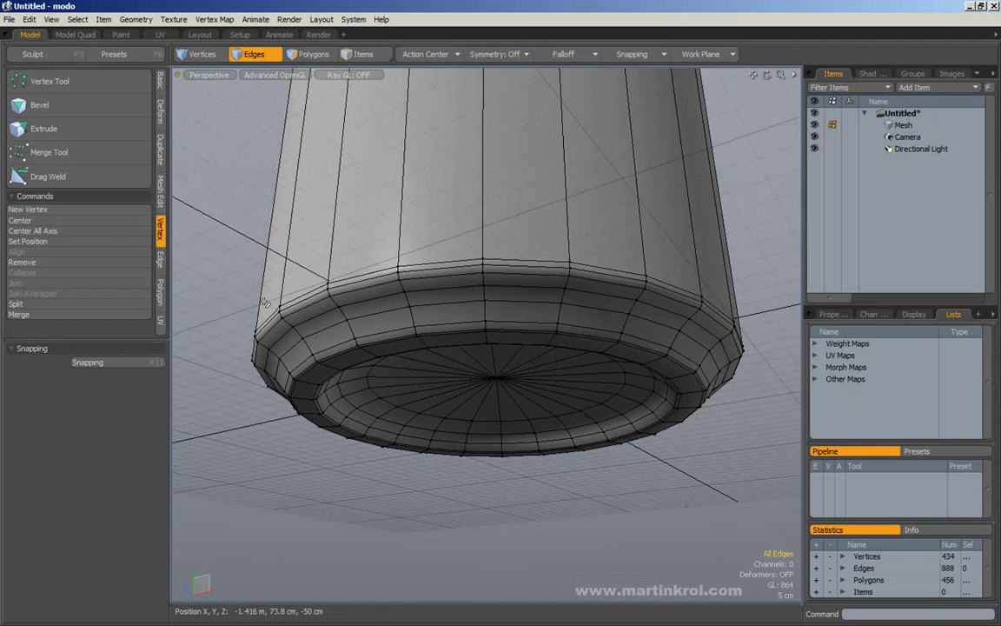
alt+drag(327, 306, 315, 374)
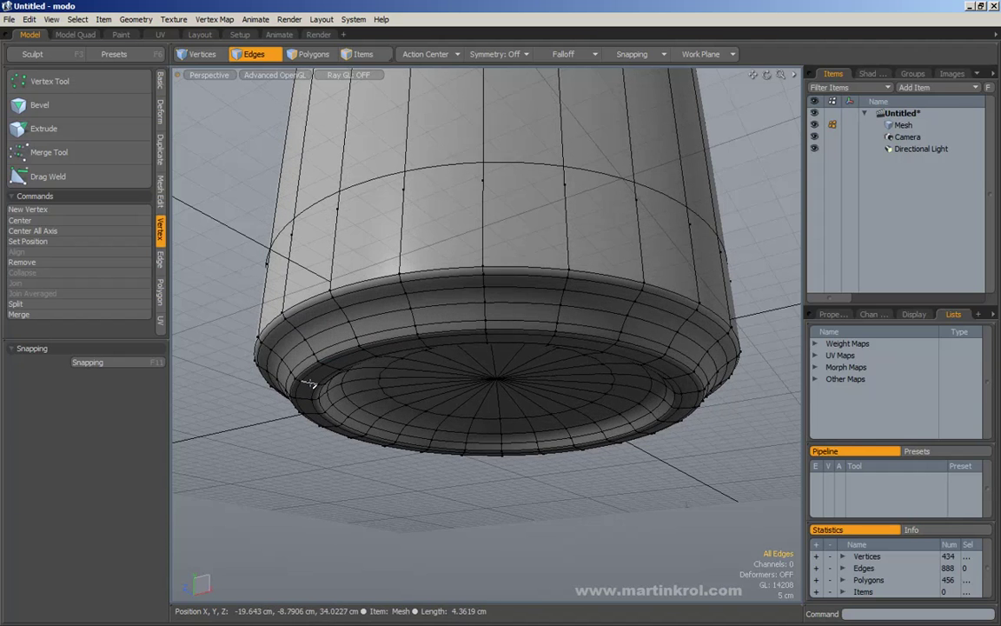
Delete two edge loops on the foot ring around the underside's recess and turn subdivision back on.
scroll(308, 372, up, 2)
double_click(306, 369)
key(Delete)
double_click(331, 378)
key(Delete)
key(Tab)
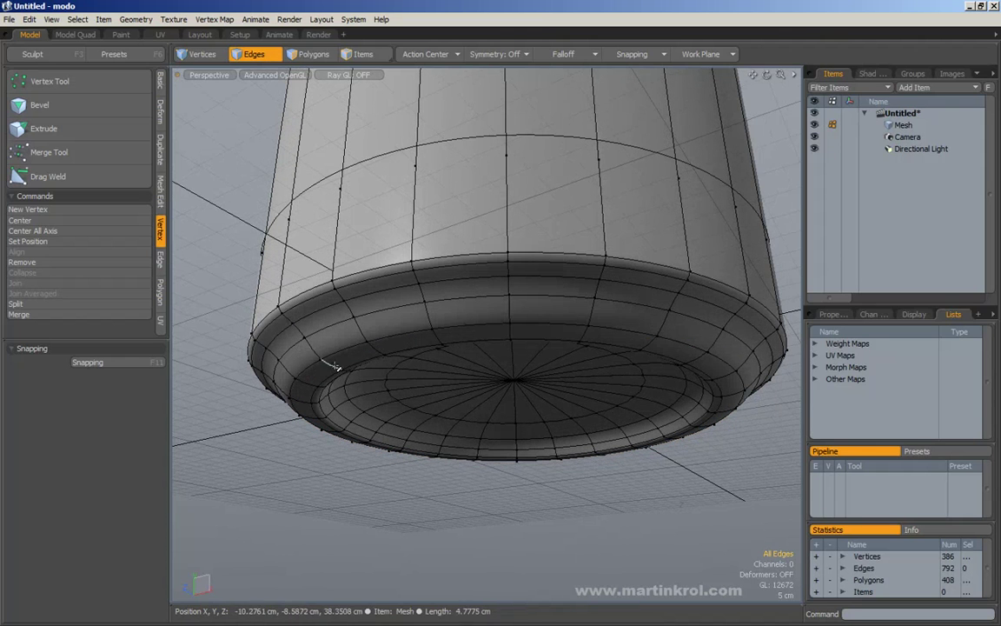
Loop-slice the ring of edges across the flat foot ring with a count of 1 at about 90 %.
click(309, 376)
key(alt+l)
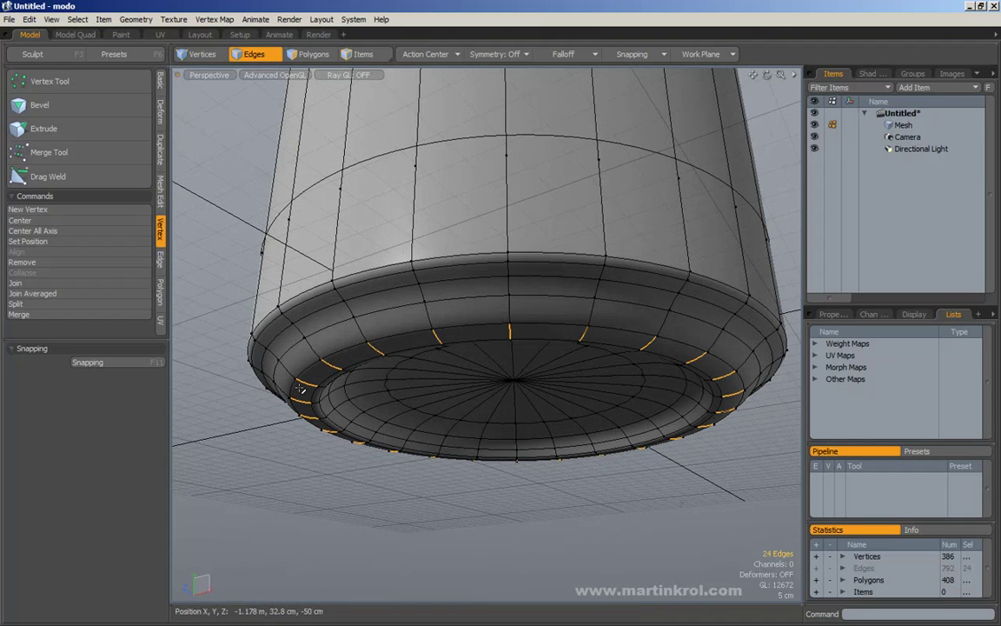
key(ctrl+shift+c)
click(323, 374)
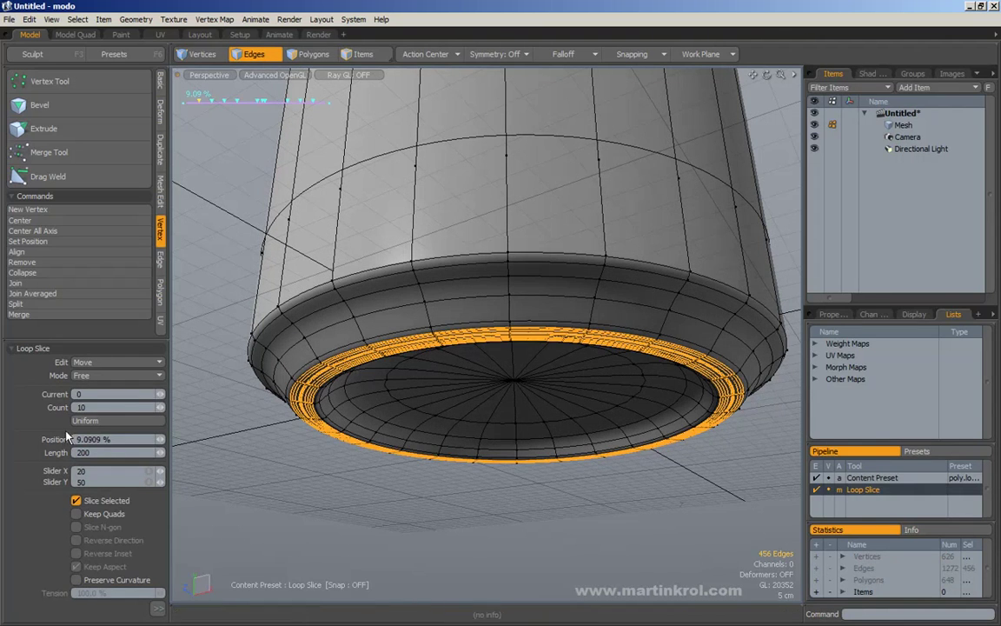
click(54, 409)
text(1)
key(Return)
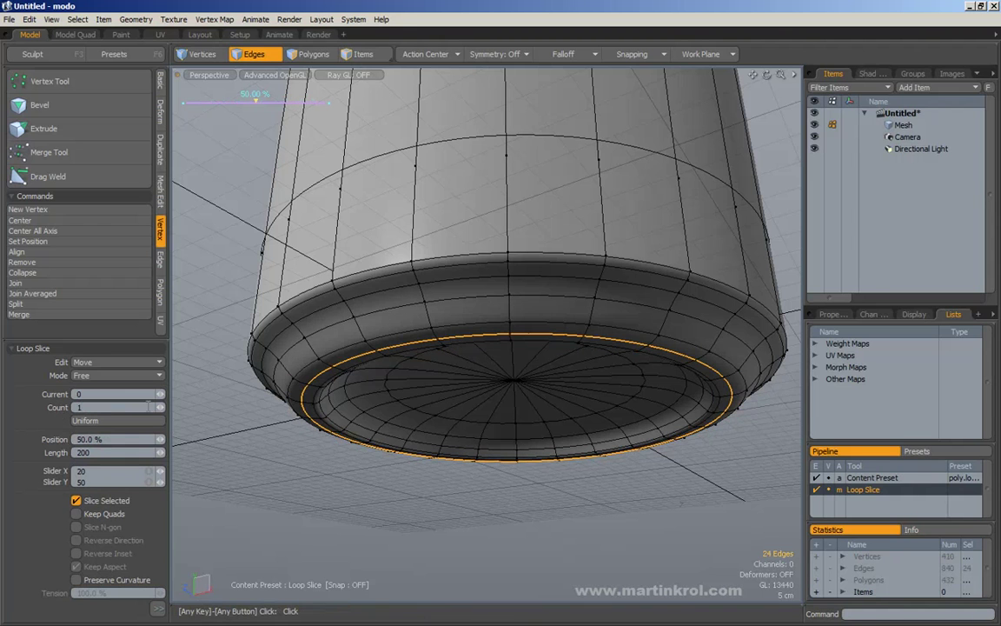
drag(400, 383, 472, 383)
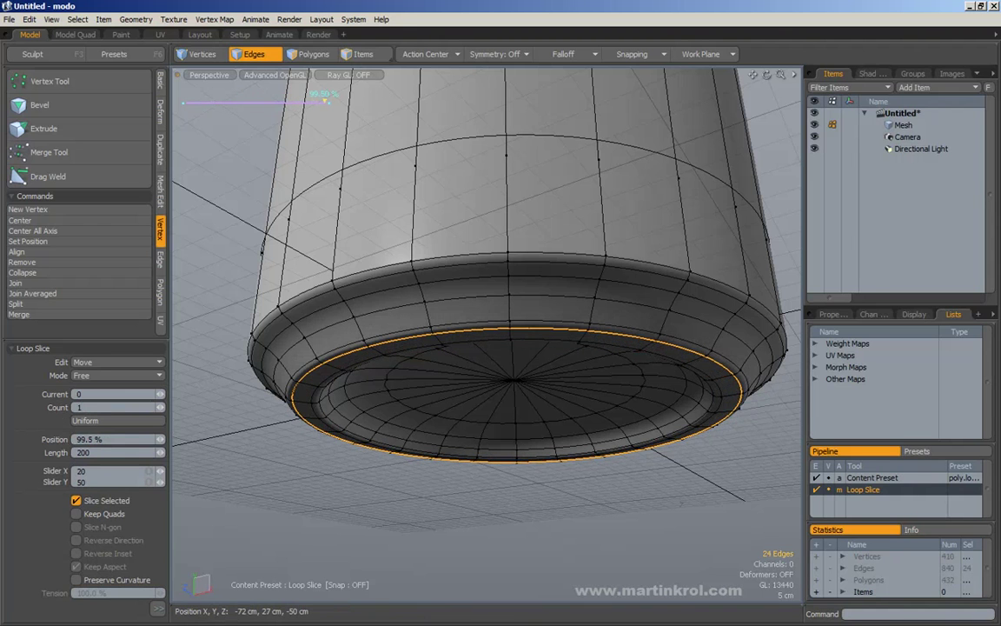
key(space)
Loop-slice the ring of edges across the sloped band just outside the foot ring with a count of 1 at 10 %.
click(357, 325)
key(alt+l)
key(alt+c)
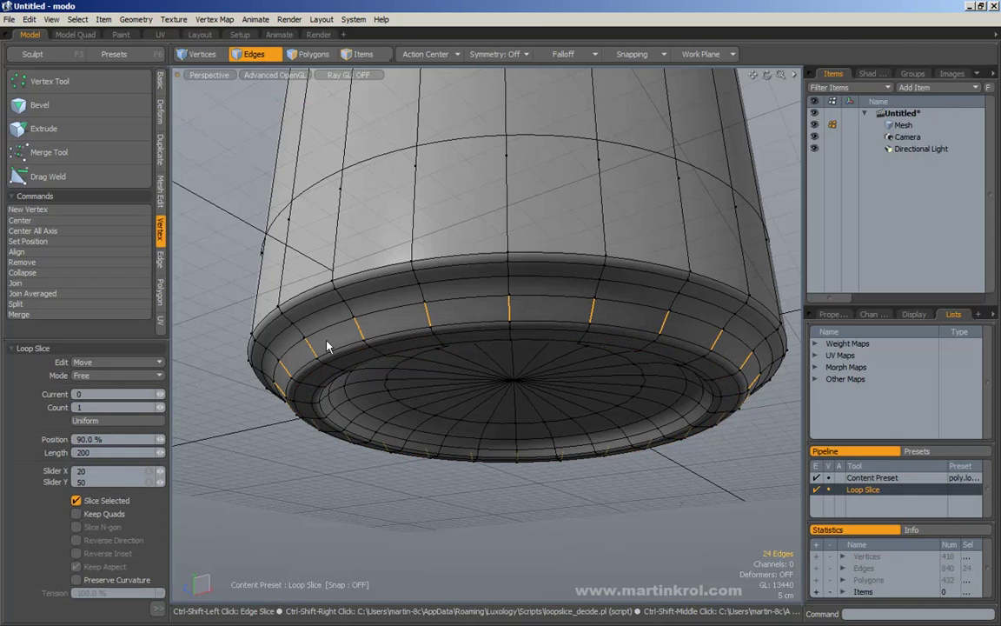
mouse_move(324, 100)
mouse_down()
mouse_move(198, 100)
mouse_move(325, 101)
mouse_up()
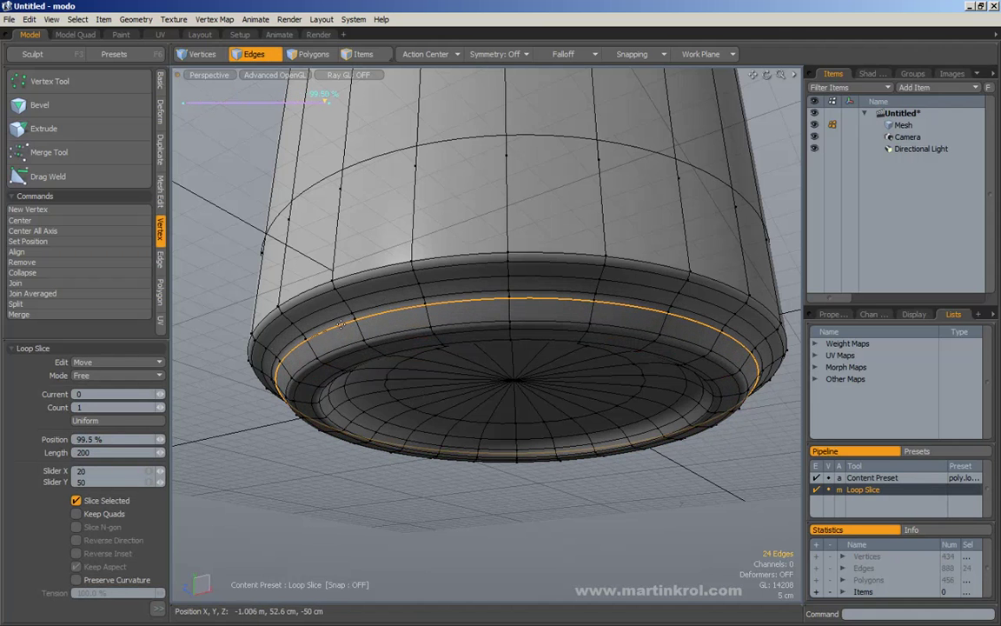
click(399, 334)
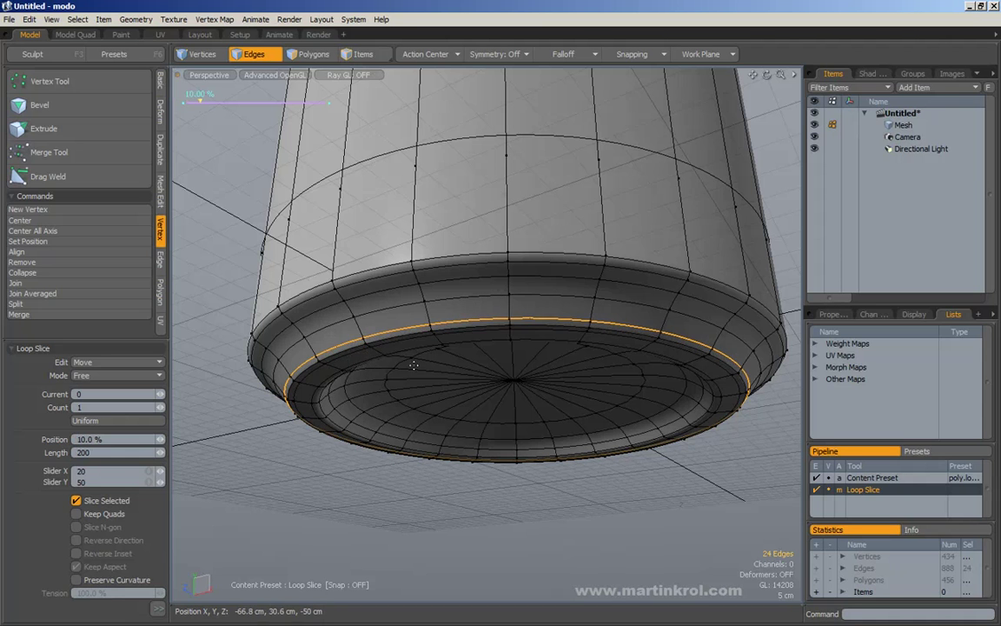
key(space)
click(259, 461)
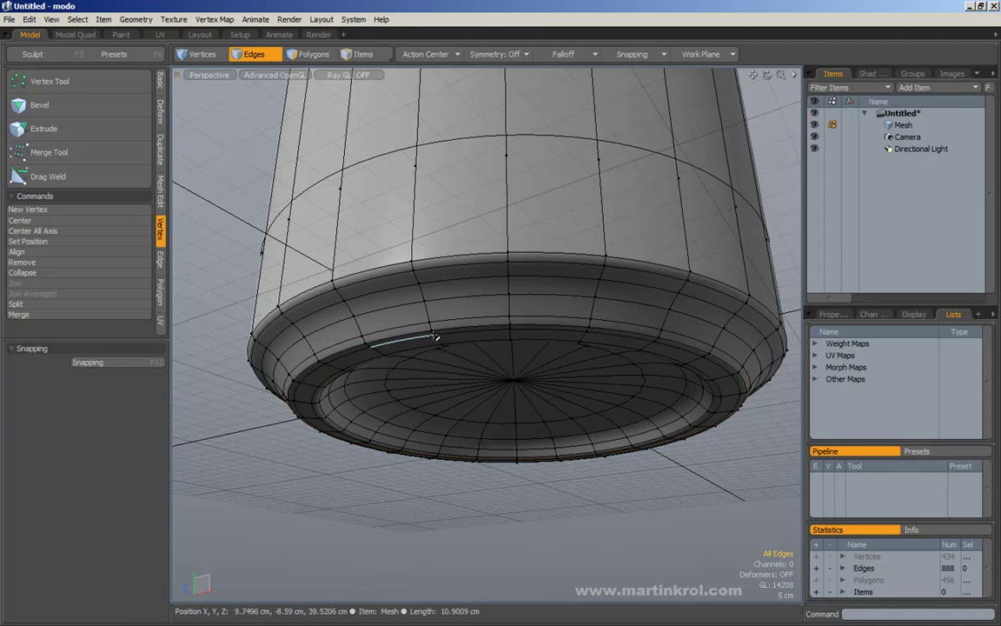
Check the whole cup from above in subdivided form and turn subdivision off.
alt+drag(397, 350, 525, 431)
alt+drag(512, 293, 530, 313)
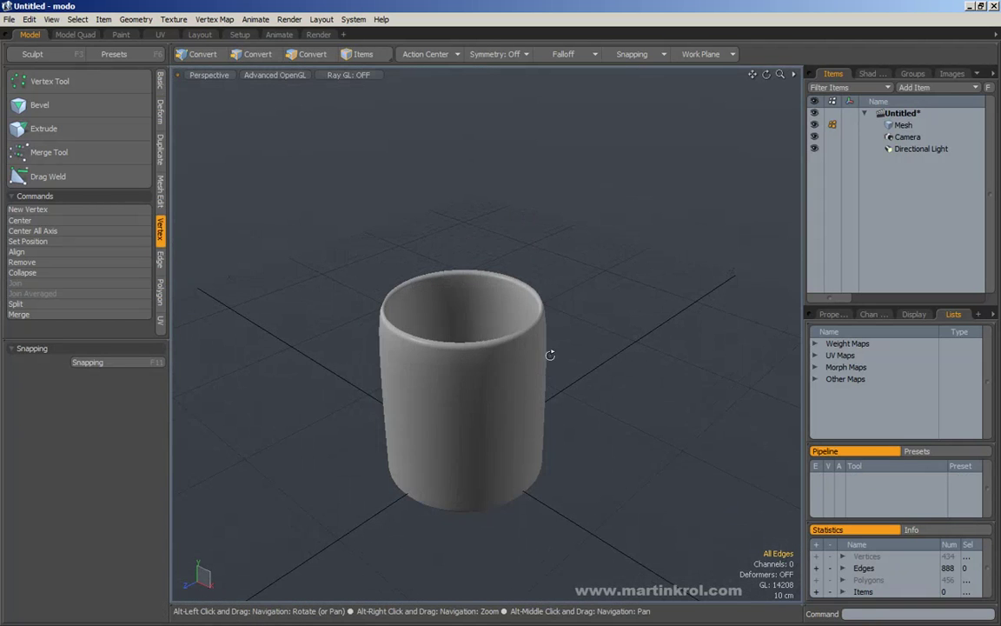
alt+drag(551, 354, 532, 363)
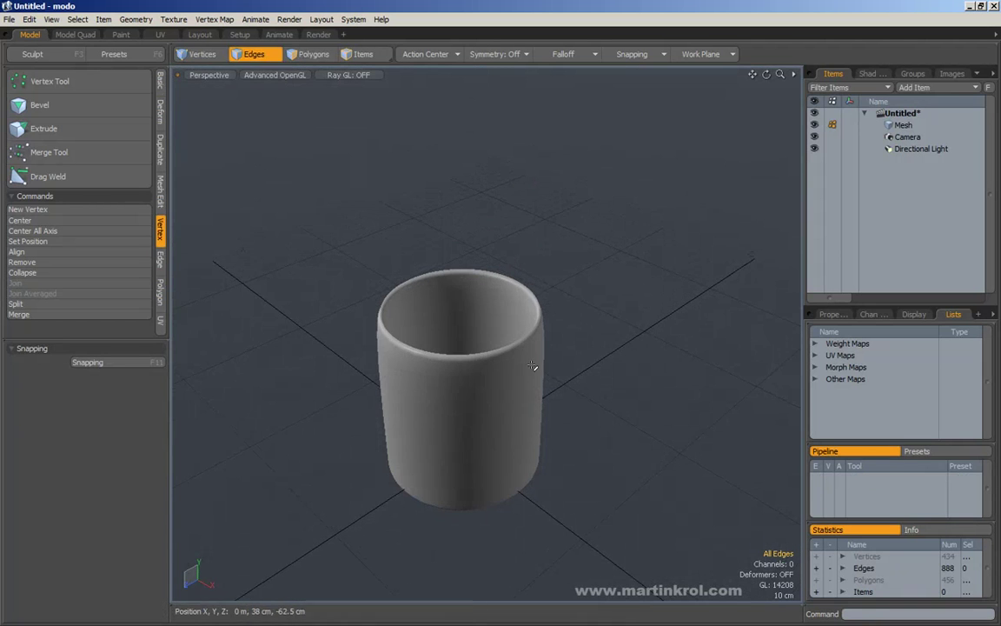
key(Tab)
key(Tab)
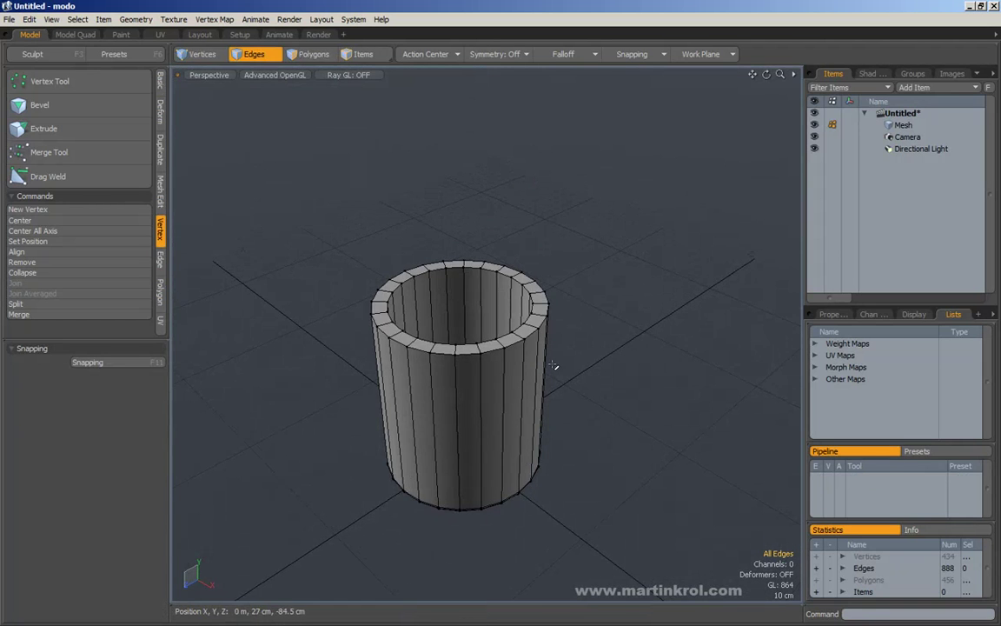
alt+drag(559, 367, 579, 354)
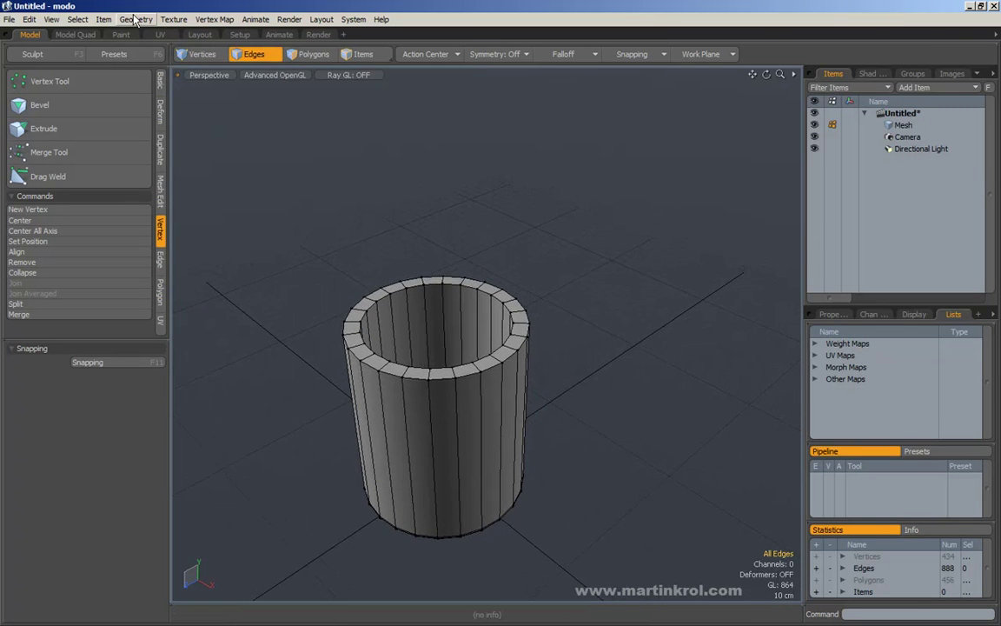
click(135, 20)
click(519, 215)
Select the ring of short edges running across the cup's flat top rim.
alt+drag(518, 215, 375, 195)
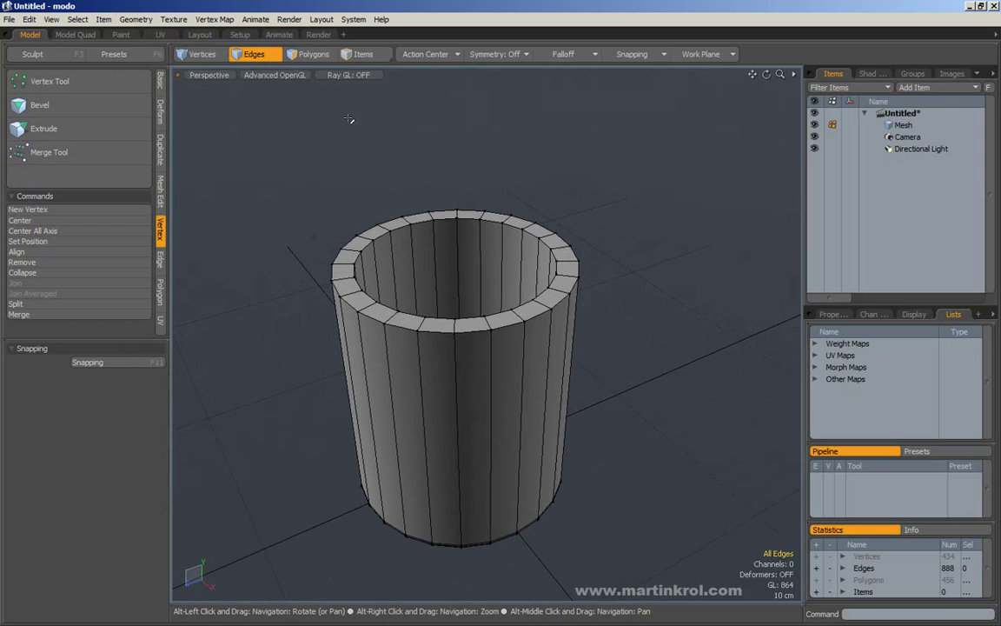
ctrl+click(349, 295)
alt+drag(354, 299, 358, 315)
scroll(358, 315, up, 2)
key(alt+l)
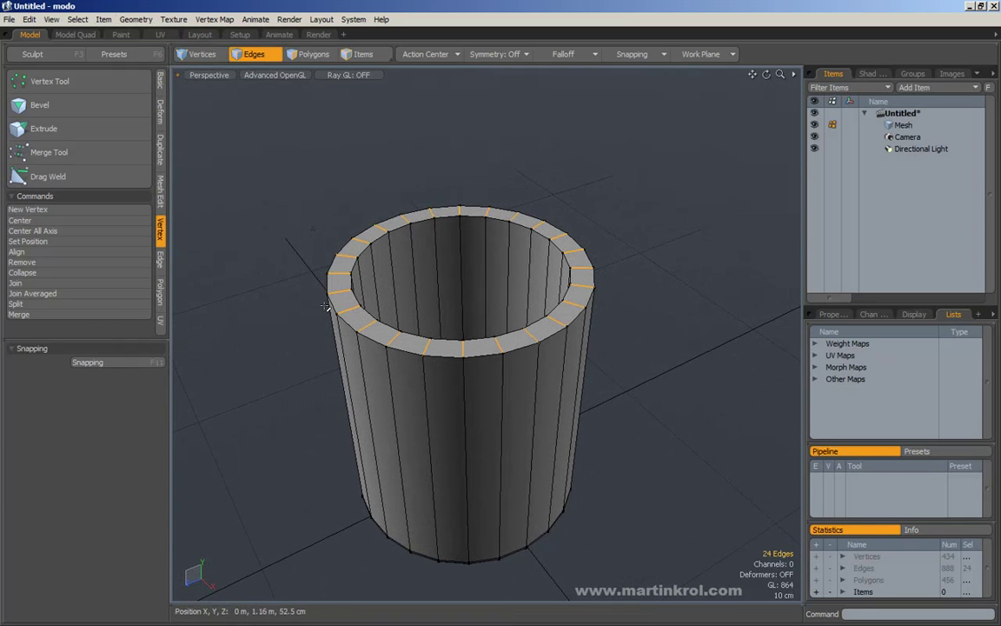
Loop-slice the selected rim edges once along the middle at 50 %.
click(159, 190)
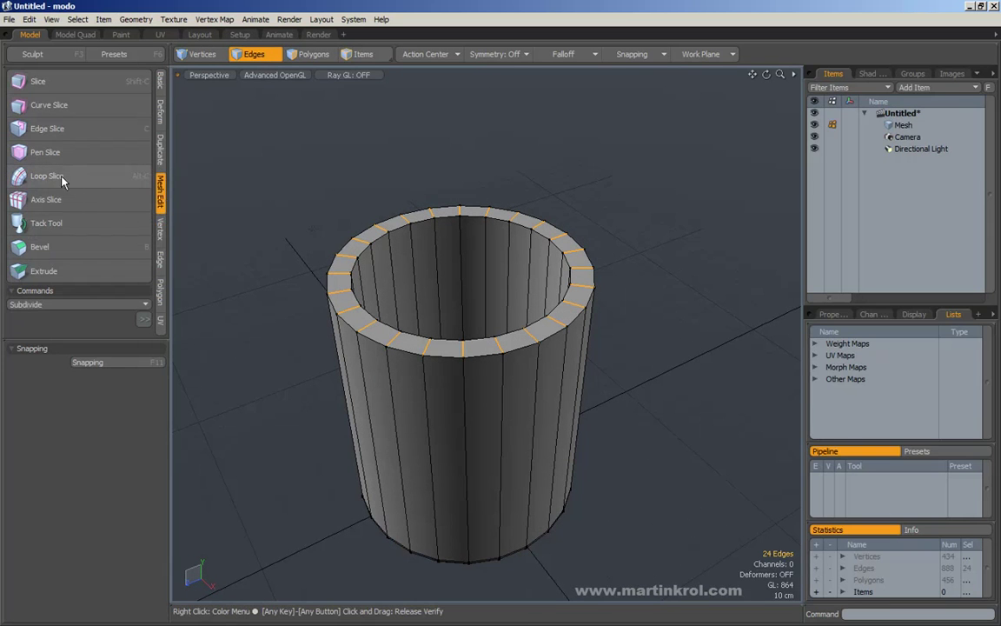
click(128, 179)
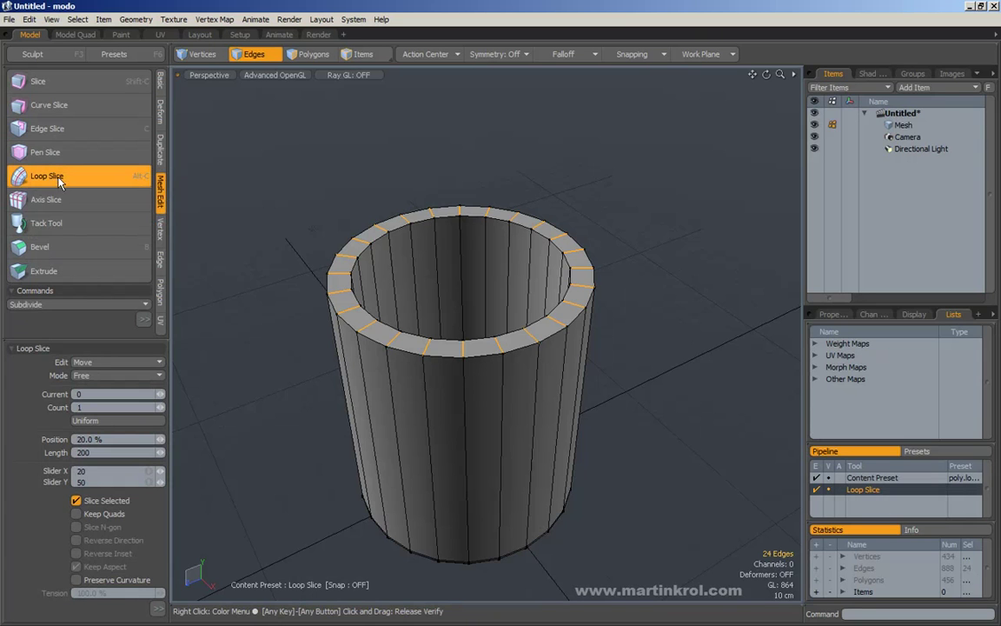
click(307, 173)
ctrl+alt+drag(402, 217, 481, 218)
mouse_move(256, 101)
mouse_down()
mouse_move(184, 102)
mouse_move(319, 102)
mouse_move(226, 102)
mouse_move(311, 102)
mouse_move(232, 102)
mouse_move(270, 102)
mouse_move(256, 102)
mouse_up()
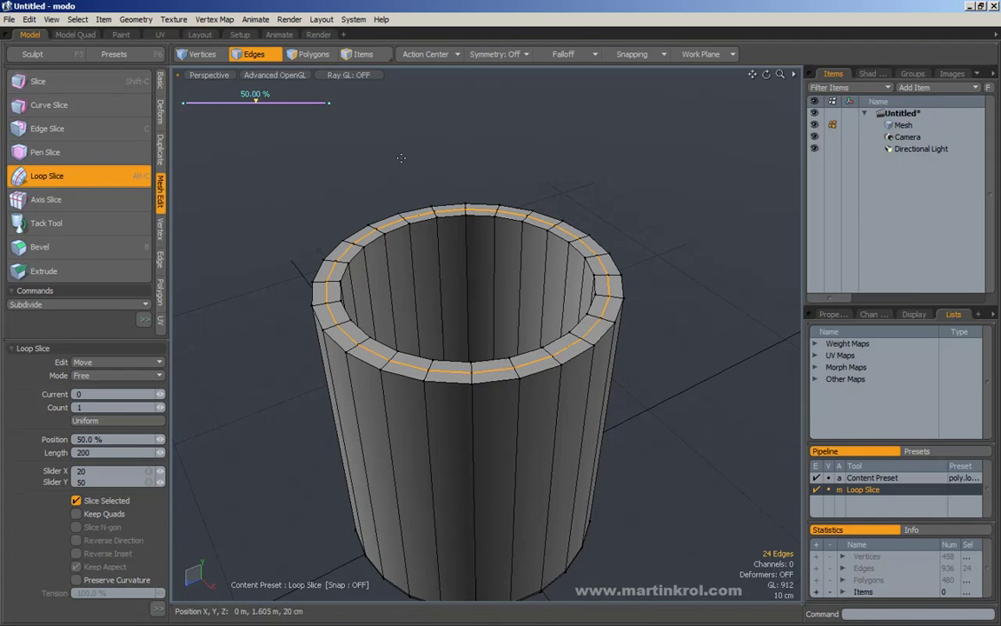
alt+drag(379, 207, 424, 220)
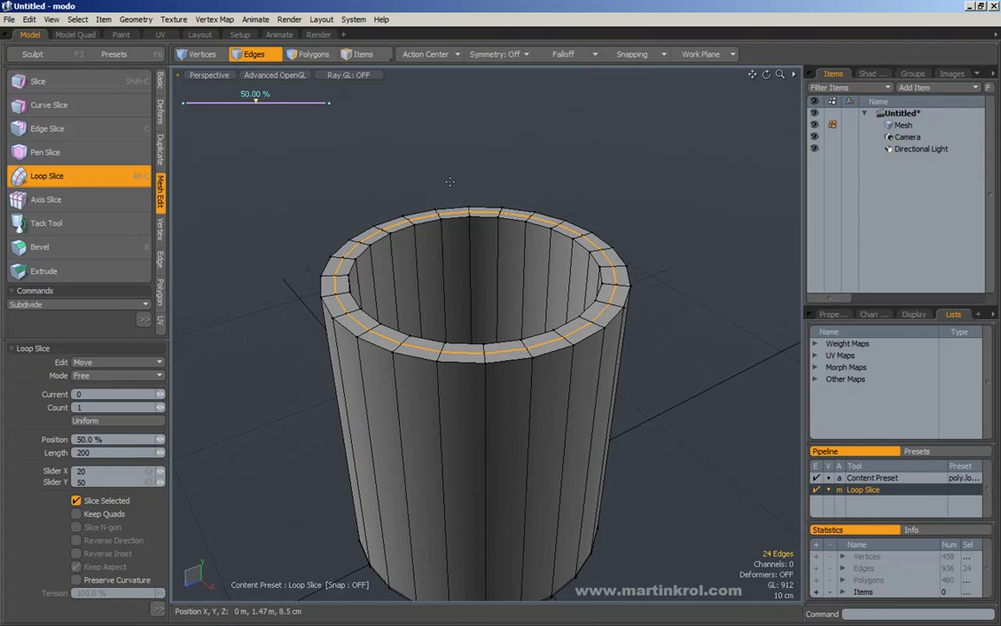
key(space)
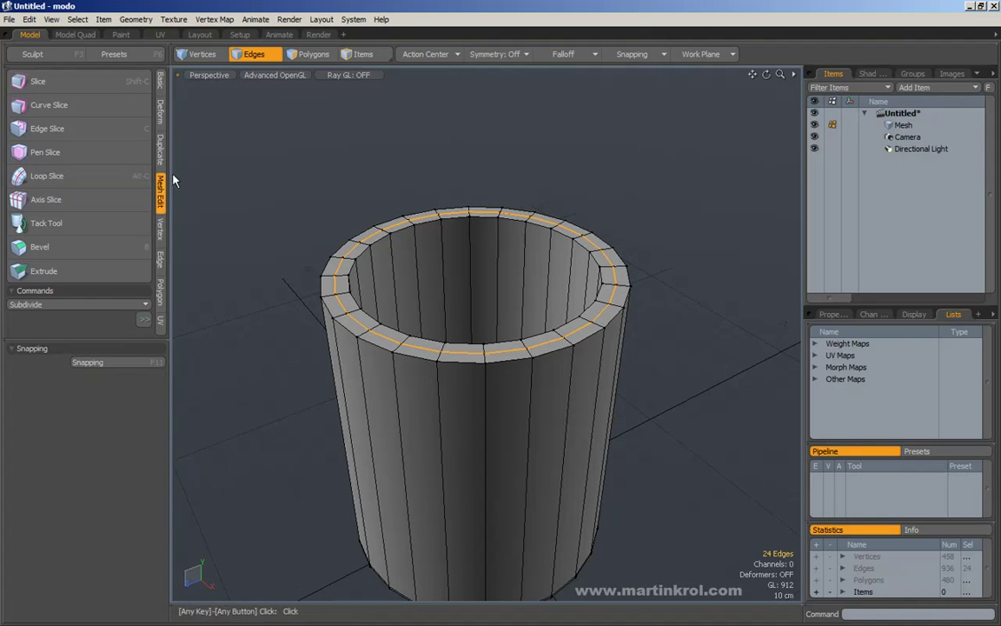
Bevel the rim's middle loop by inset with round level 0, spread close to both rim edges, and preview it with subdivision.
key(b)
drag(265, 207, 280, 208)
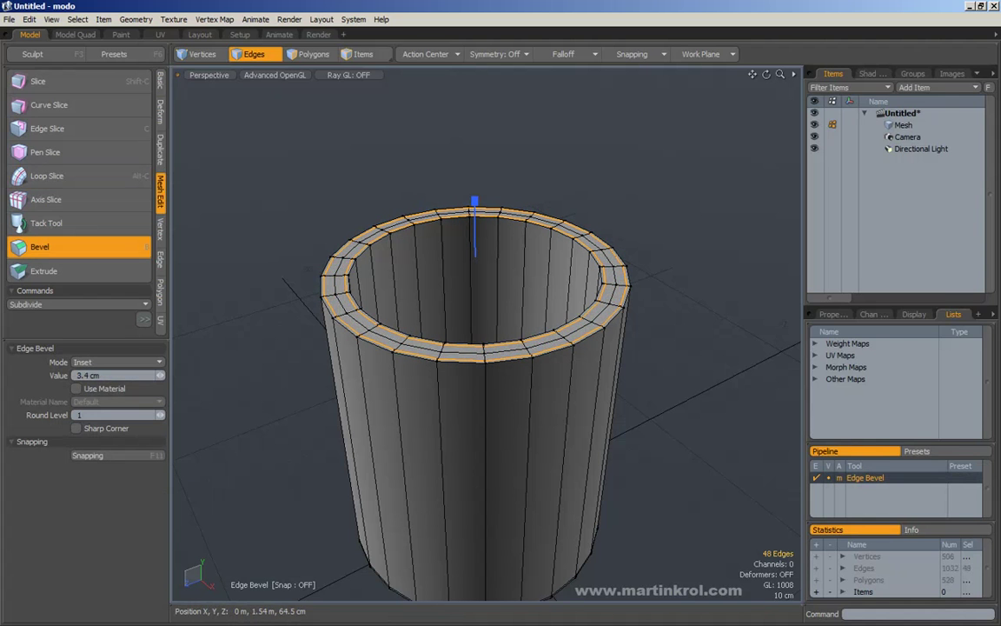
click(80, 415)
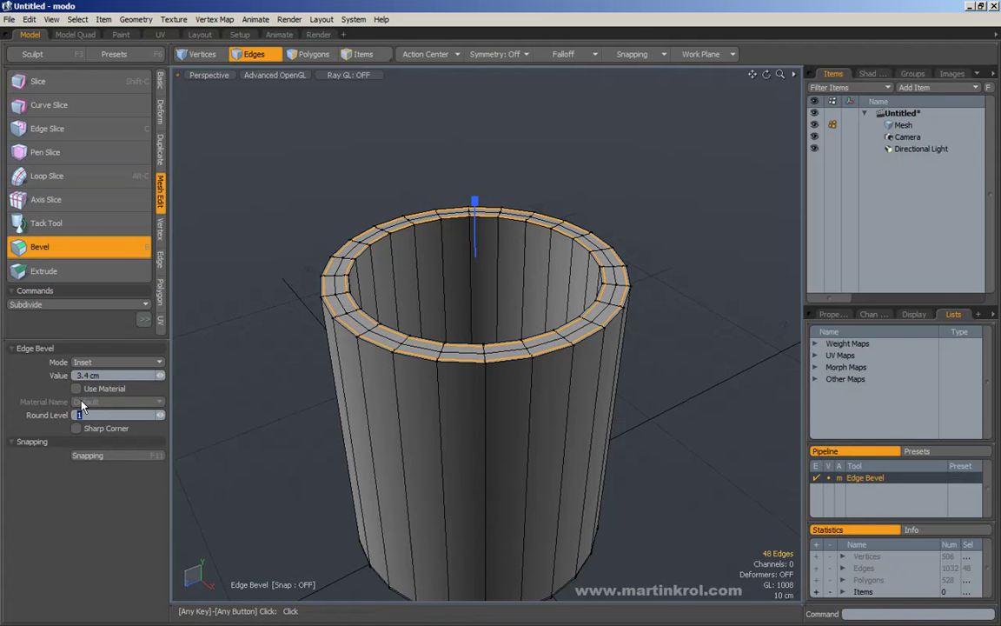
text(0)
key(Return)
drag(160, 375, 187, 376)
key(space)
click(287, 260)
key(Tab)
key(Tab)
key(Tab)
key(Tab)
Undo the rim bevel and the loop slice along the middle of the rim.
key(ctrl+z)
key(ctrl+z)
key(ctrl+z)
key(ctrl+z)
key(ctrl+z)
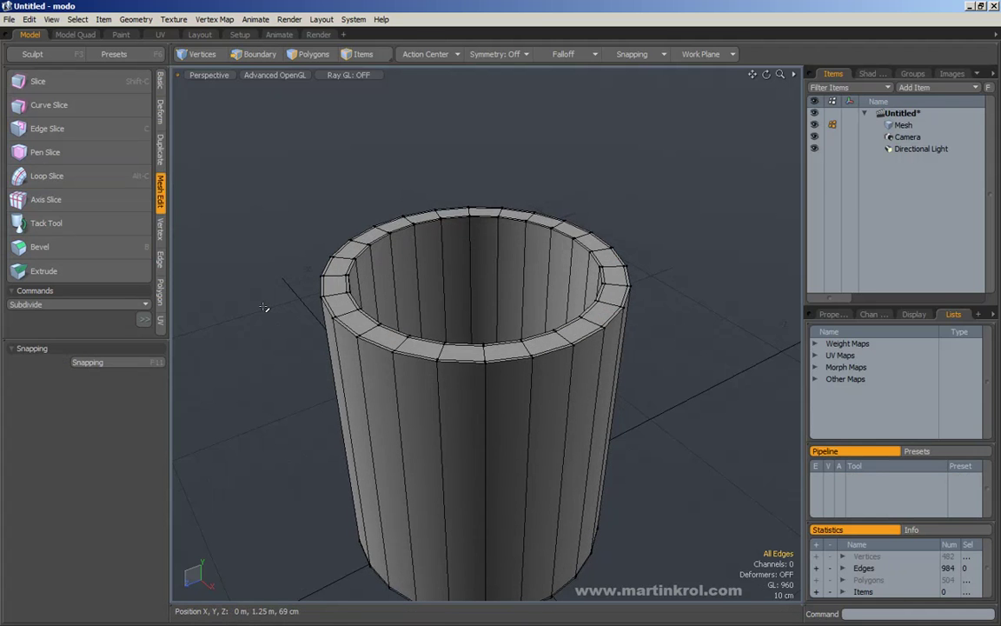
key(ctrl+z)
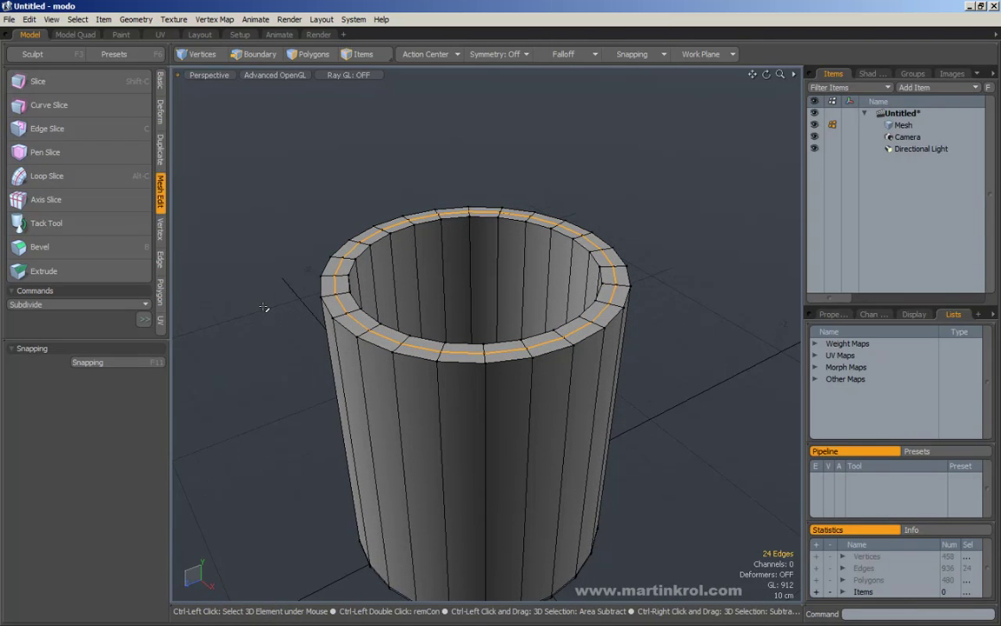
key(ctrl+z)
Loop-slice the ring of edges across the top rim with a count of 2, placing the slices at 10 % and 90 %.
alt+drag(279, 291, 273, 278)
click(48, 176)
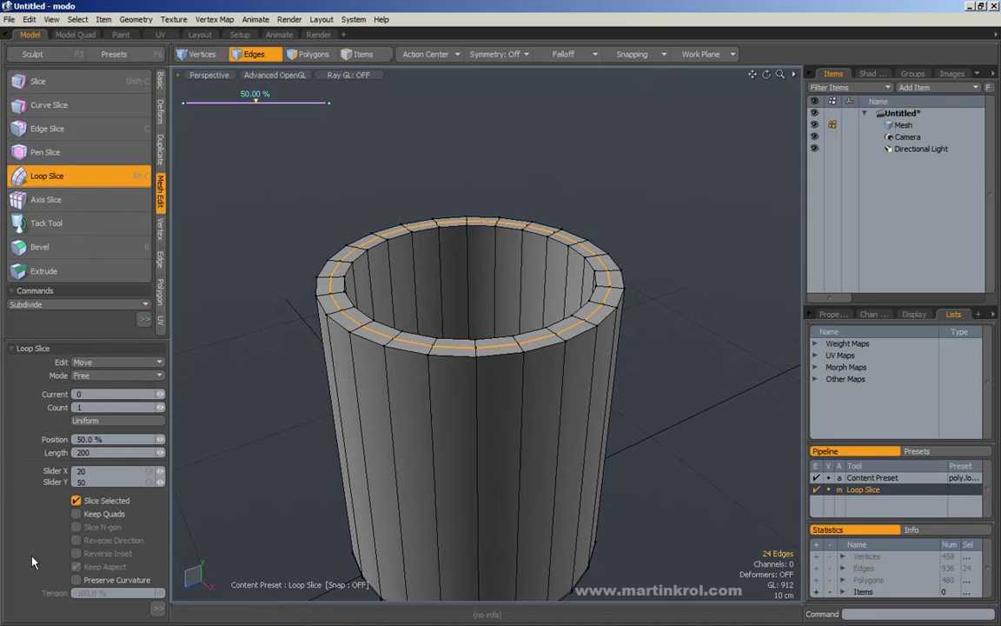
drag(89, 408, 58, 408)
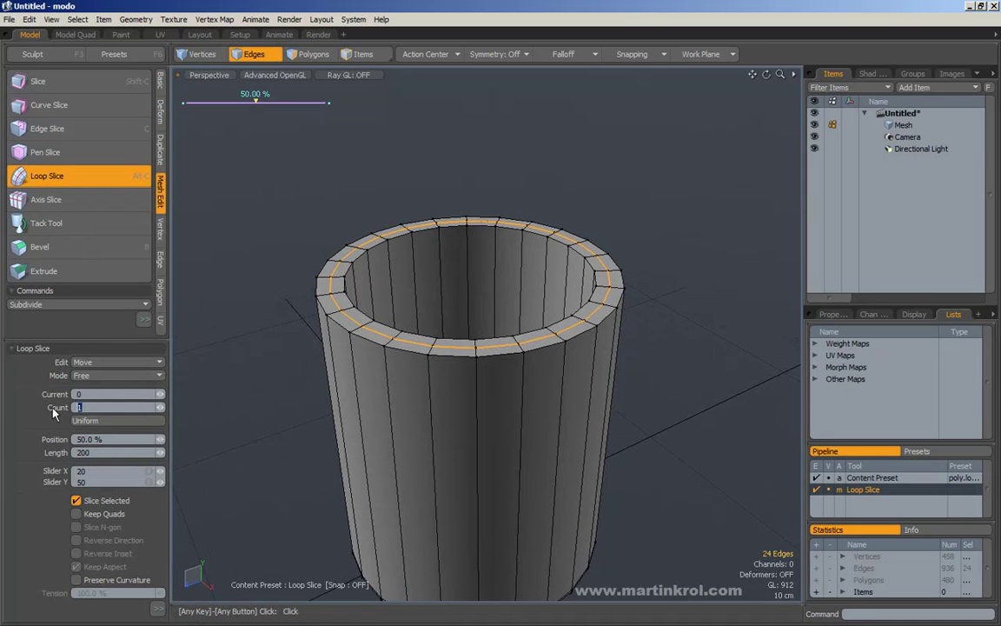
key(Return)
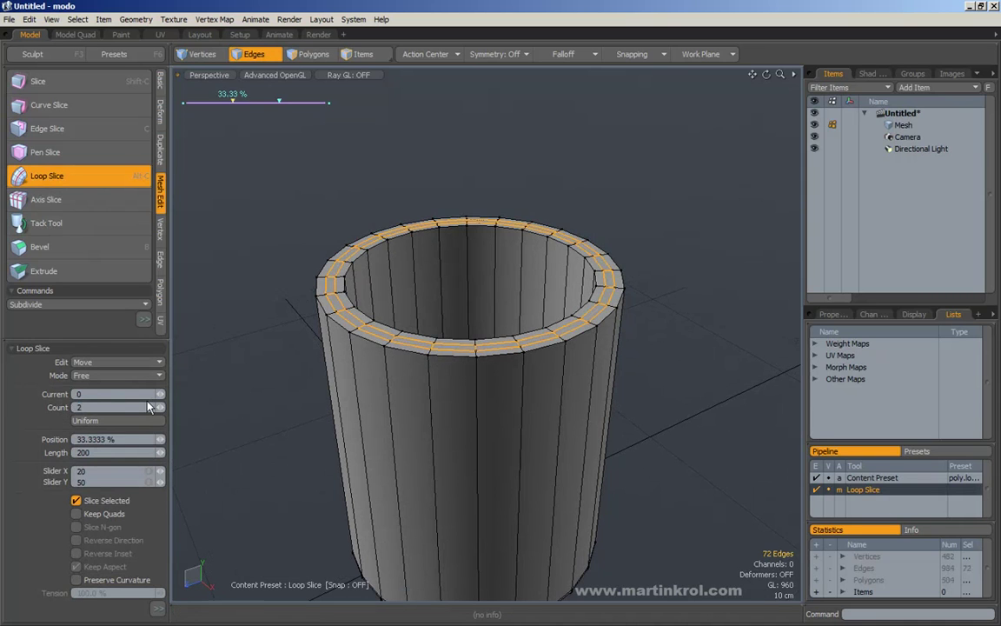
drag(280, 104, 312, 103)
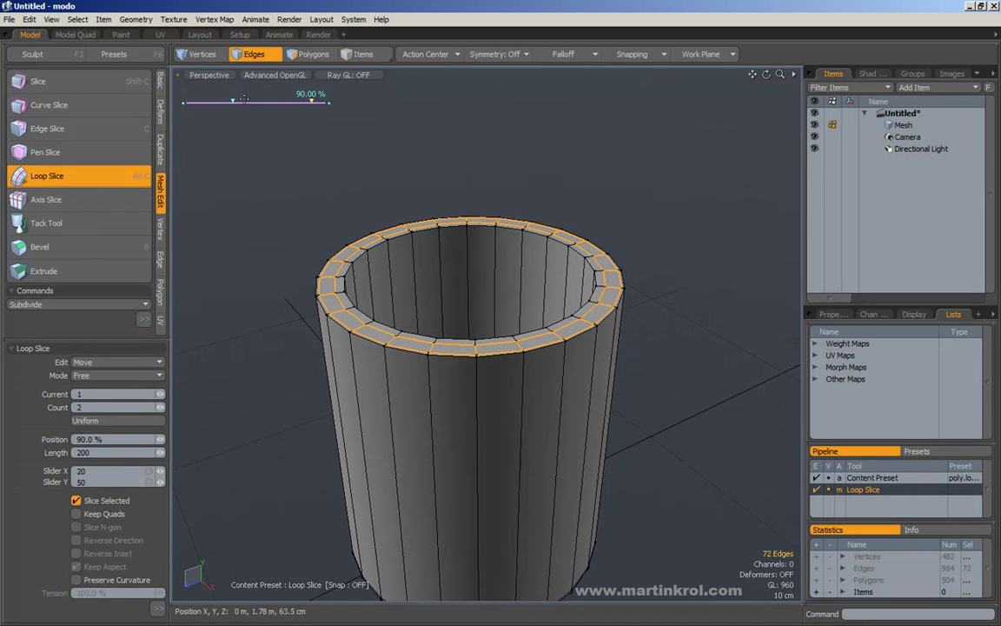
drag(232, 102, 199, 102)
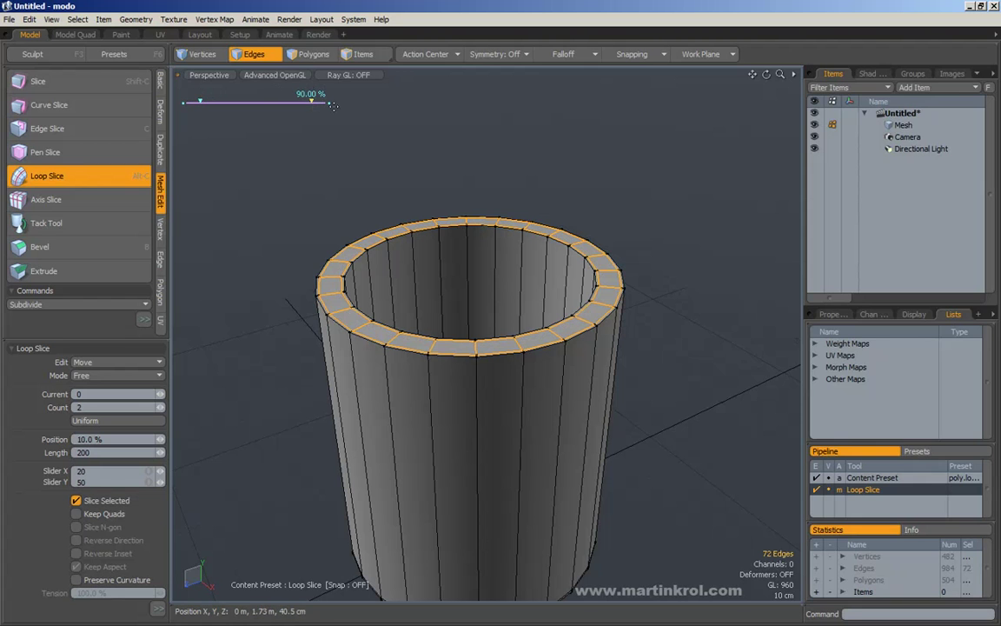
alt+drag(404, 219, 393, 213)
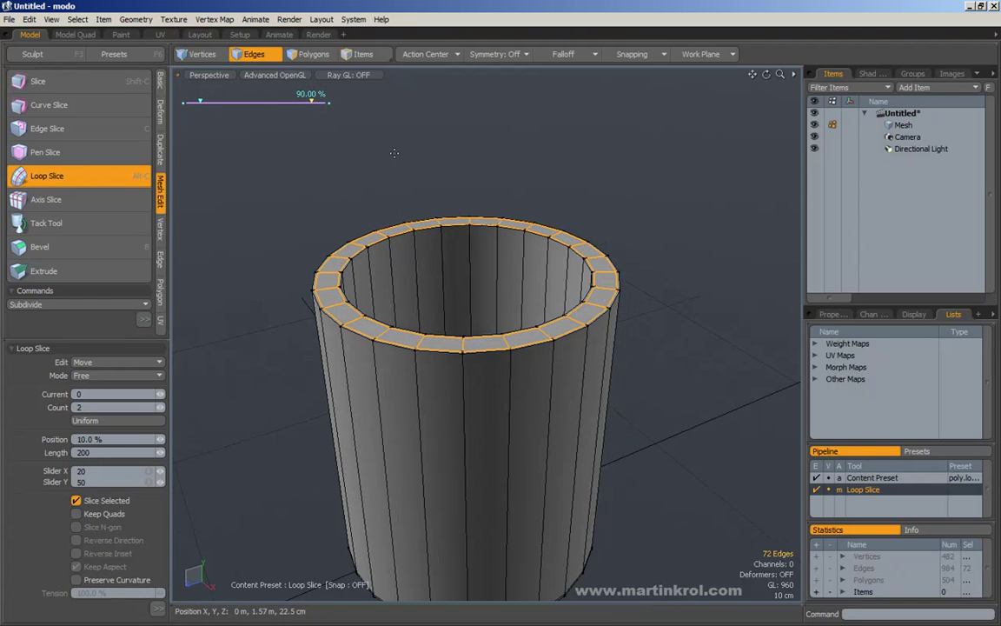
key(space)
click(670, 242)
Select the ring of vertical edges on the cup's inner wall and look up the Ring selection command.
alt+scroll(624, 288, down, 2)
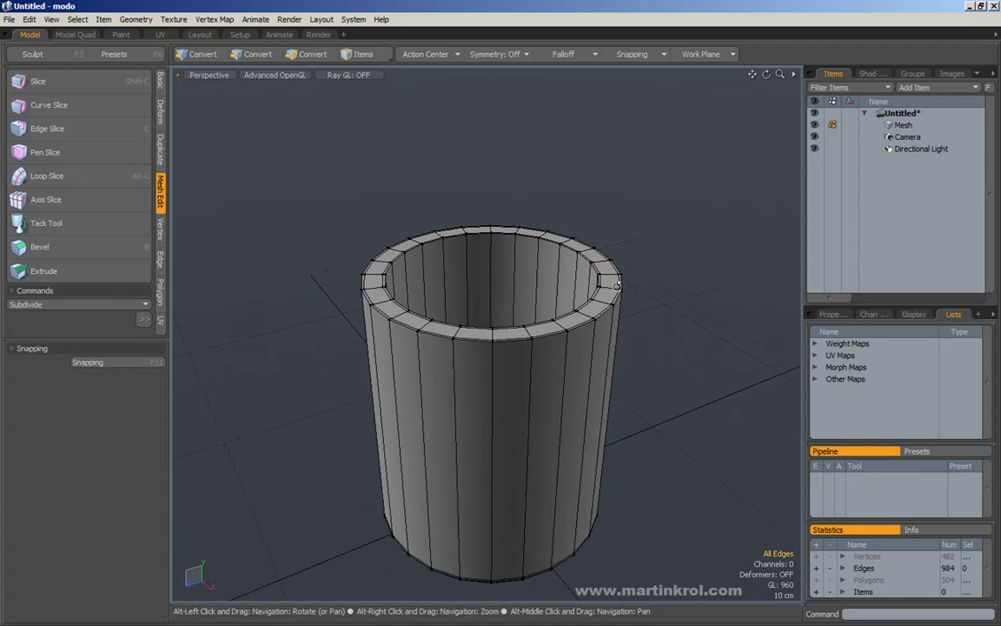
alt+drag(474, 273, 487, 293)
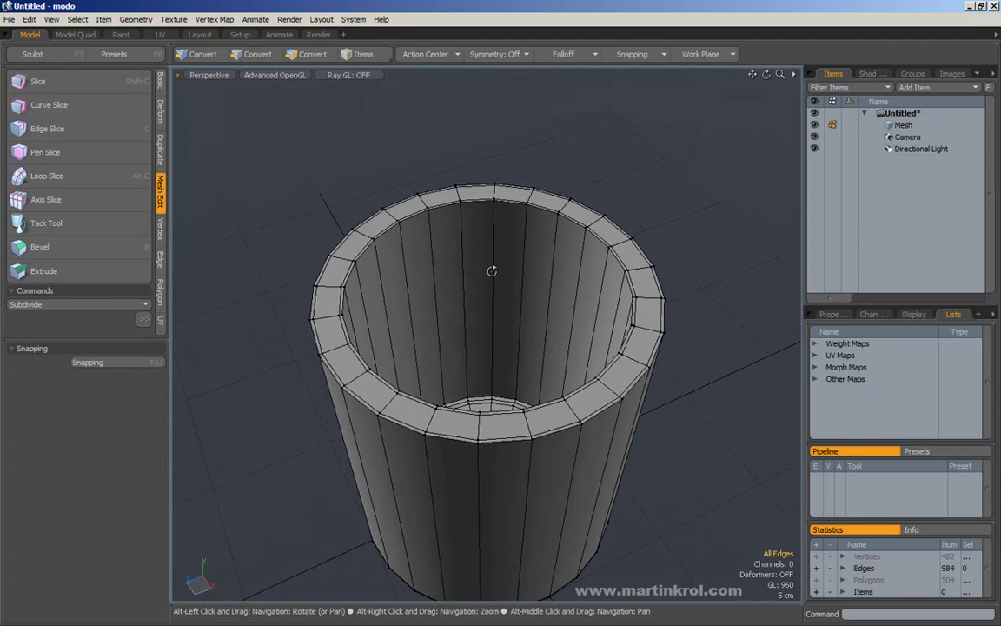
key(2)
click(483, 240)
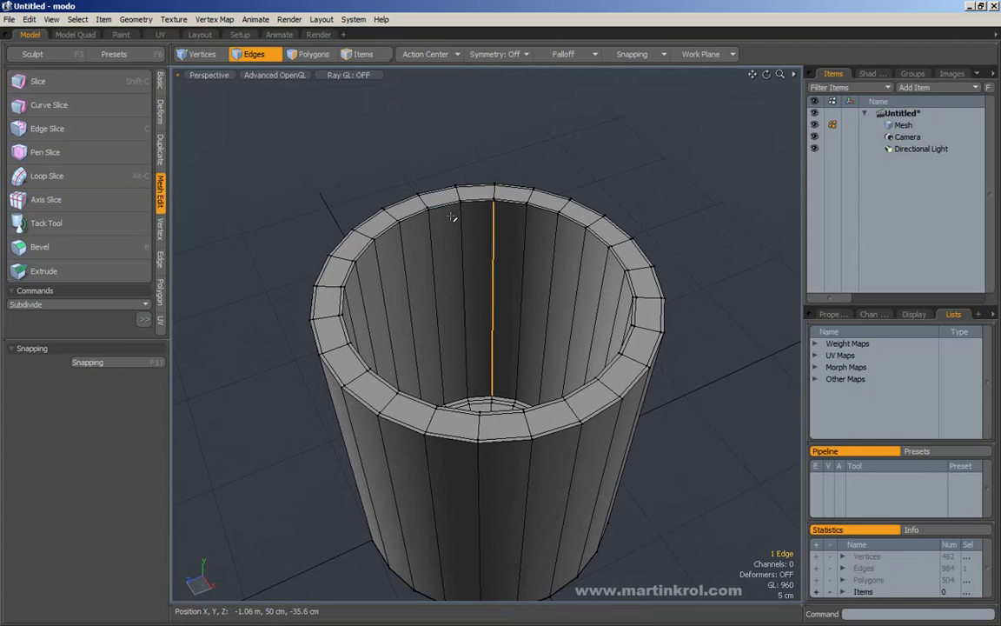
alt+scroll(463, 218, up, 2)
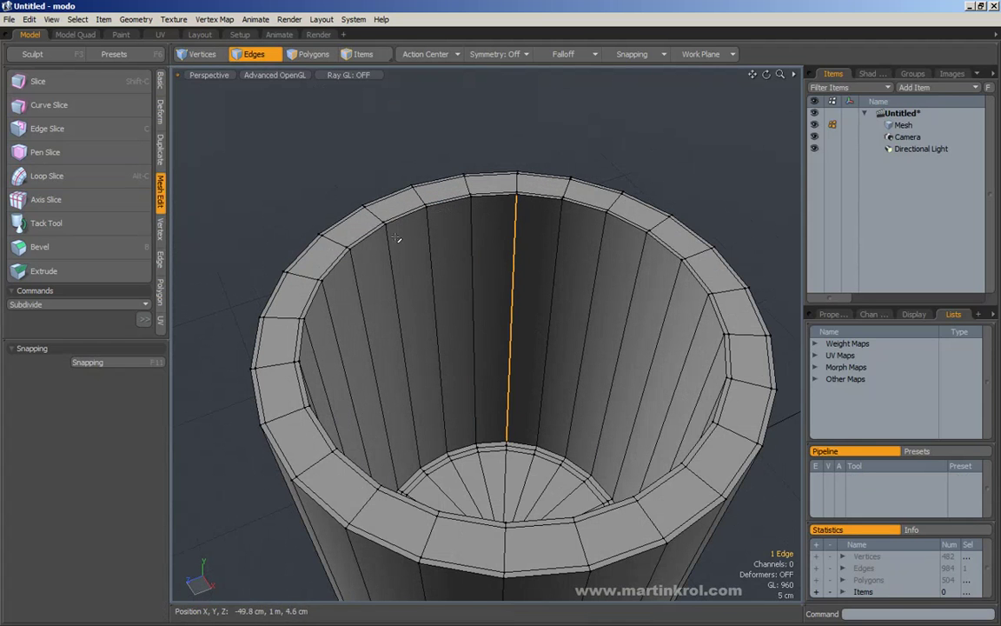
alt+drag(393, 234, 465, 252)
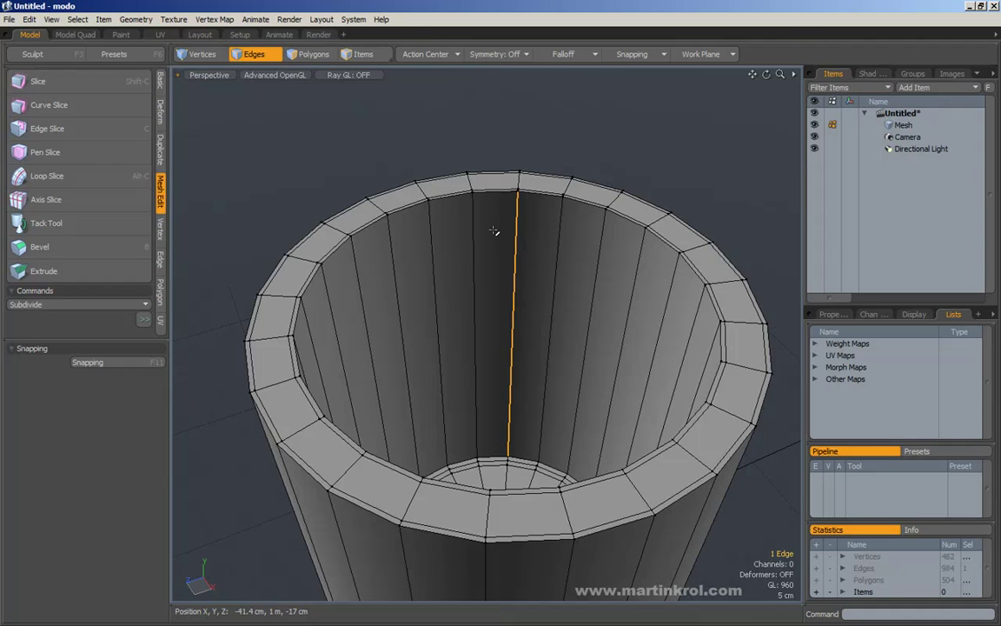
key(alt+l)
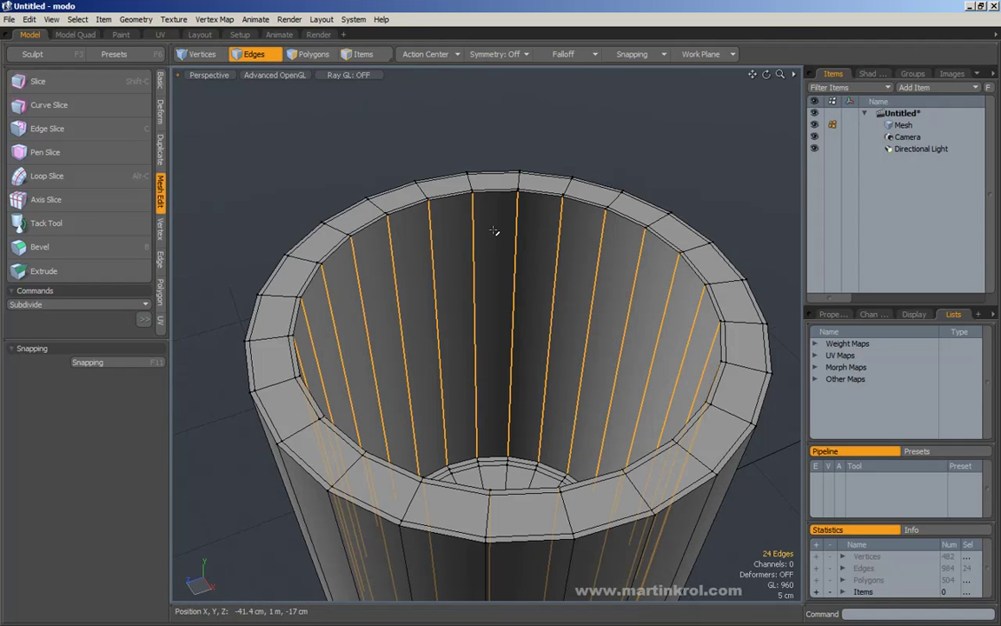
click(77, 19)
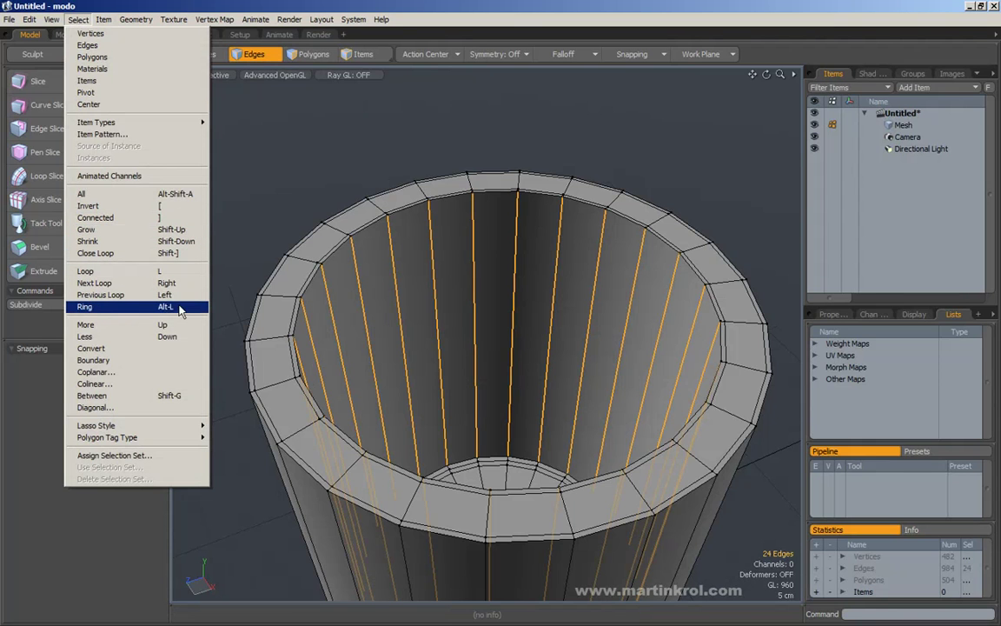
click(357, 194)
click(340, 189)
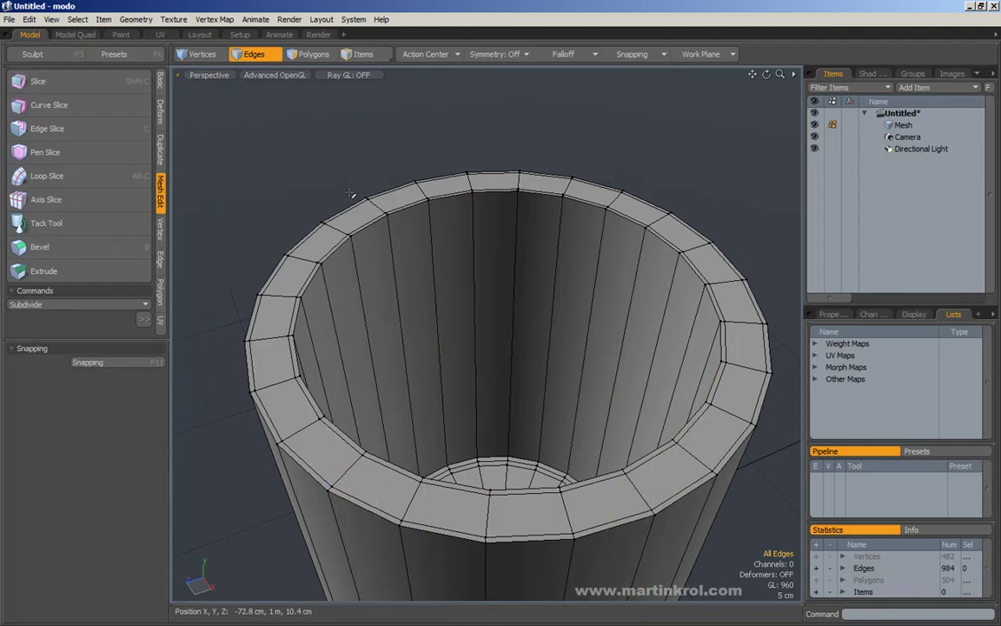
Loop-slice the ring of vertical edges on the cup's inner wall with a count of 2, placing the slices at 8.5 % and 98.5 %.
scroll(357, 191, down, 3)
click(419, 248)
key(alt+l)
alt+drag(420, 248, 426, 251)
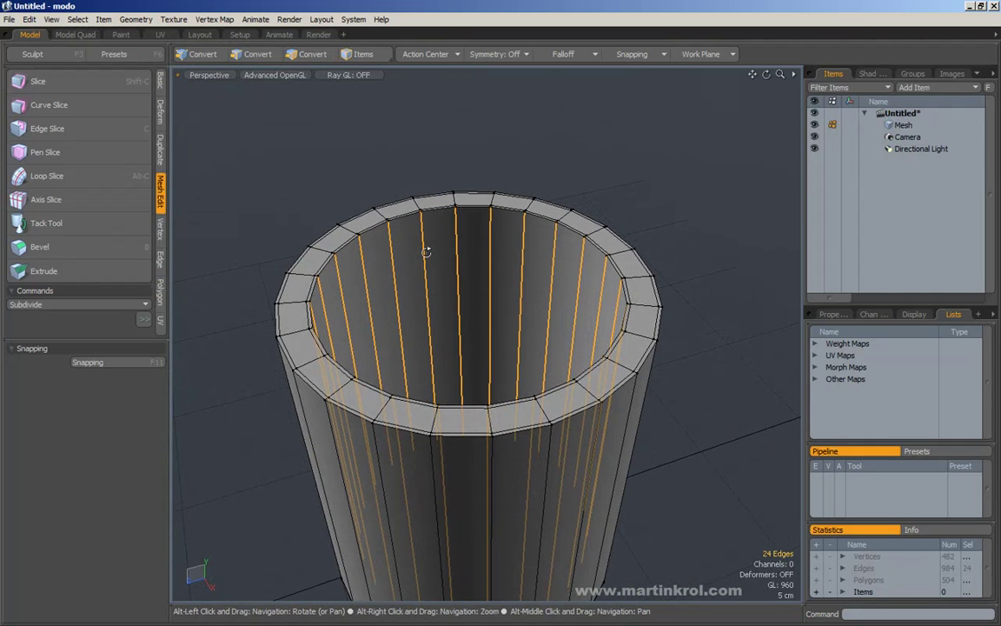
click(54, 178)
alt+drag(409, 261, 426, 287)
drag(160, 440, 158, 439)
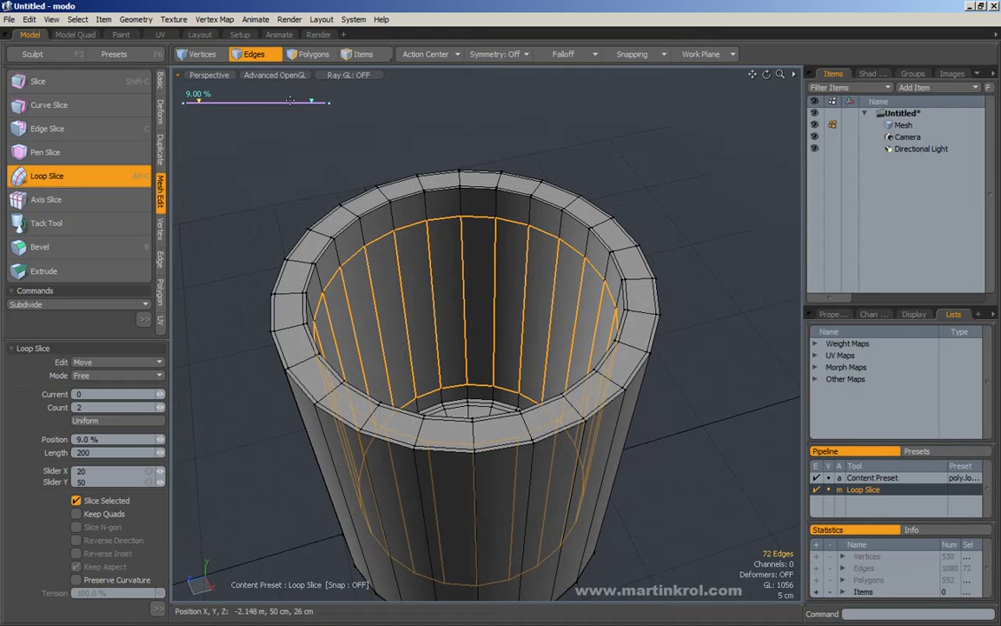
drag(313, 102, 324, 101)
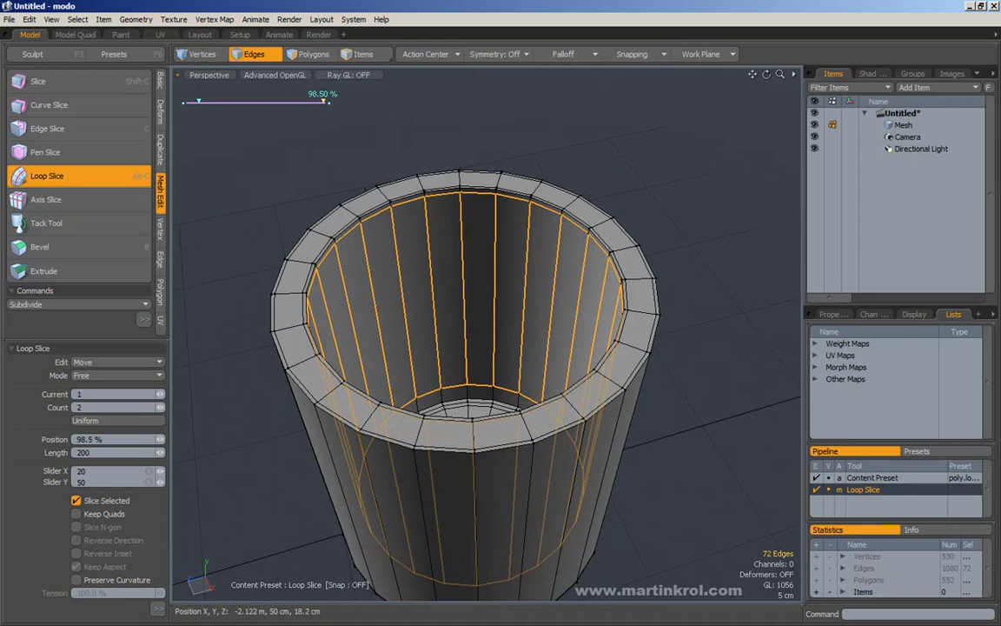
alt+drag(374, 147, 198, 102)
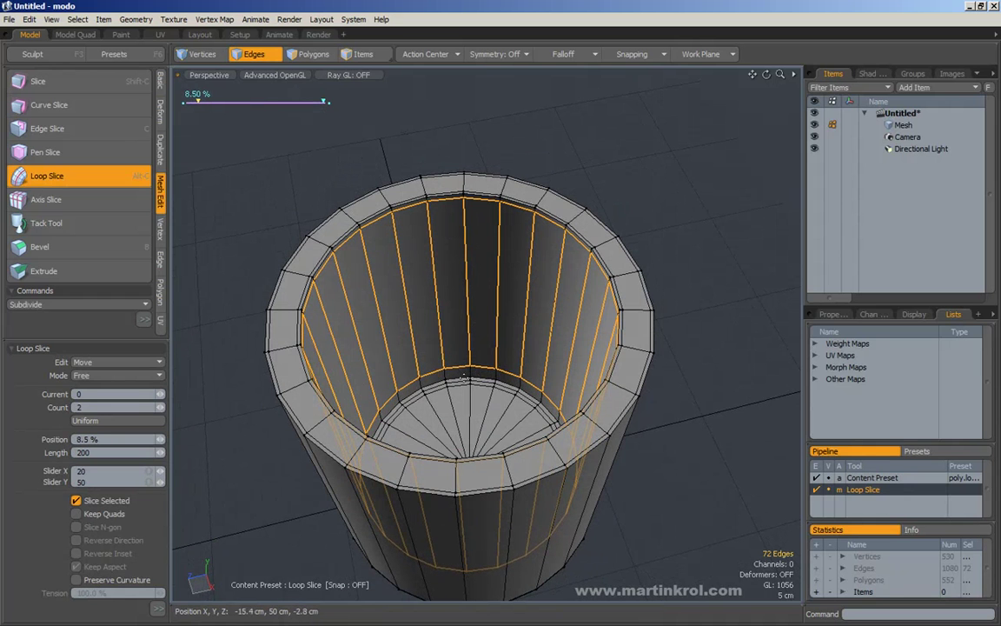
alt+drag(459, 378, 460, 383)
scroll(461, 381, up, 3)
key(space)
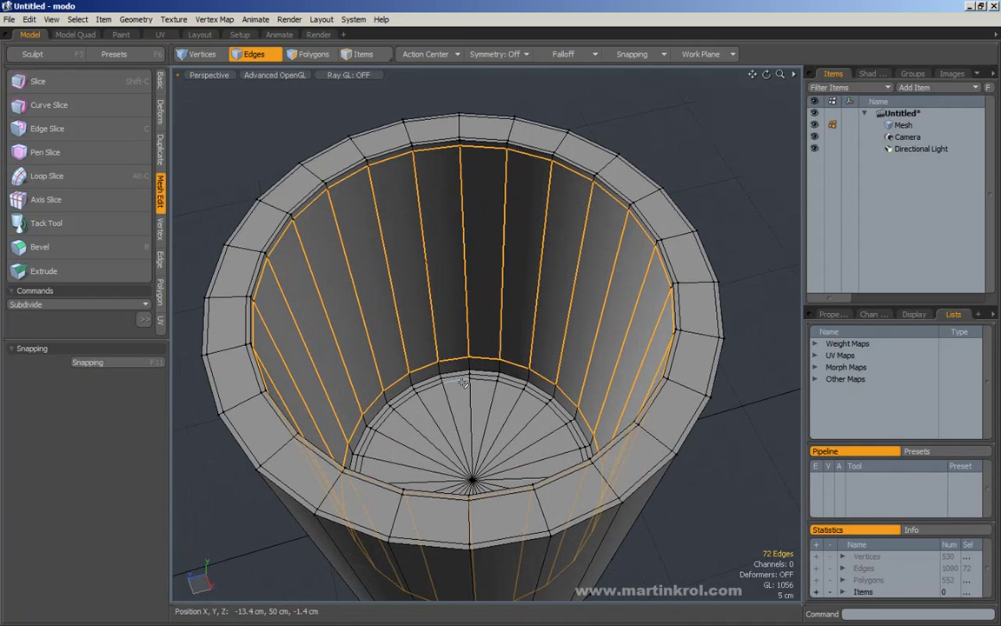
Remove the innermost edge loop on the cup's inside floor.
double_click(463, 383)
key(shift+x)
key(Delete)
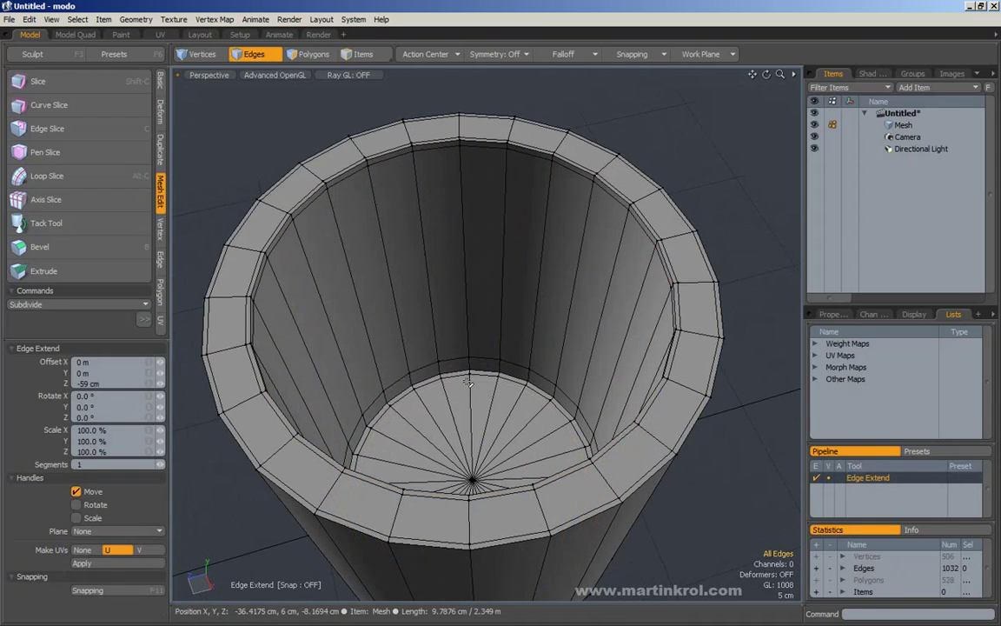
key(space)
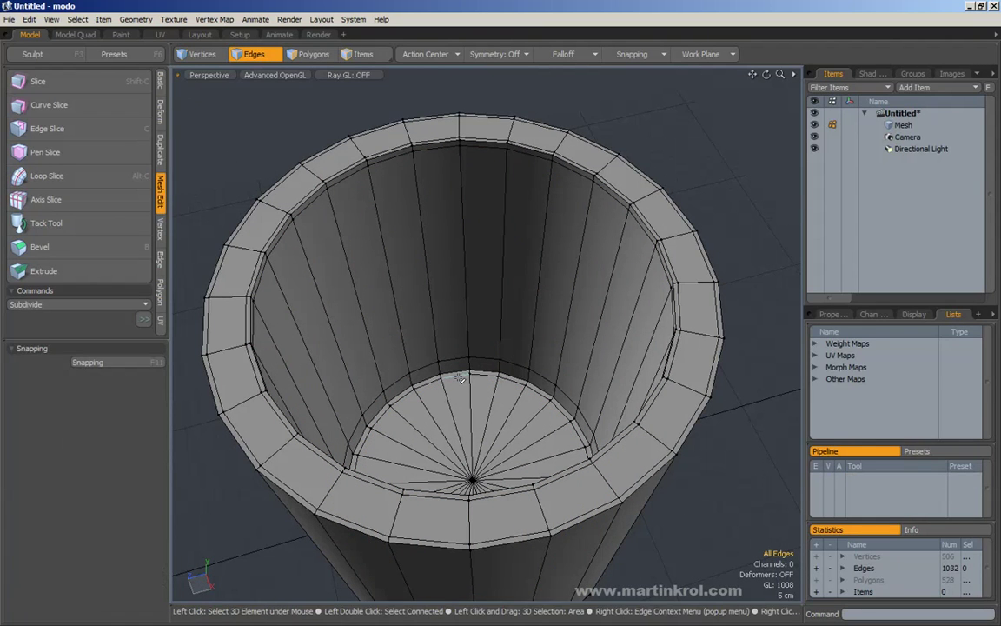
Scale the remaining edge loop on the inside floor to 90 % in X and Z, keeping Y at 100 %.
double_click(458, 379)
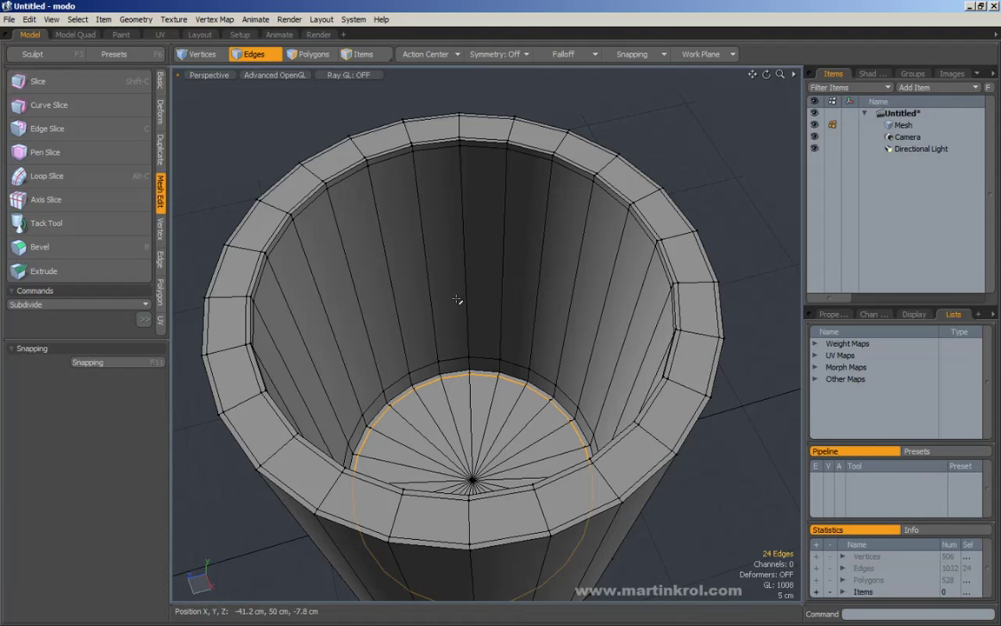
alt+drag(512, 332, 512, 335)
key(r)
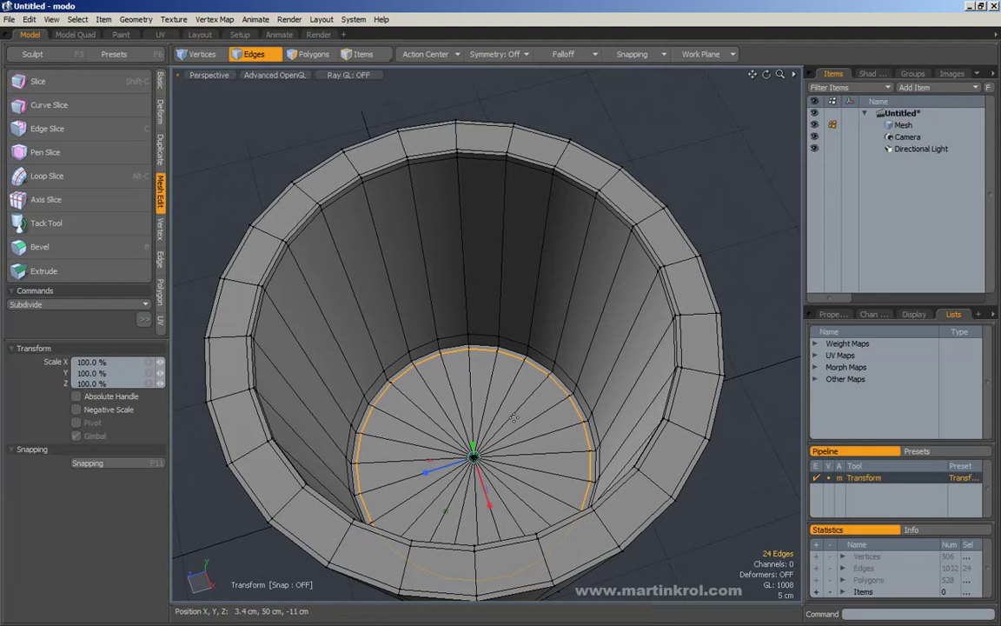
mouse_move(501, 442)
alt+mouse_down()
mouse_move(520, 407)
mouse_move(503, 424)
alt+mouse_up()
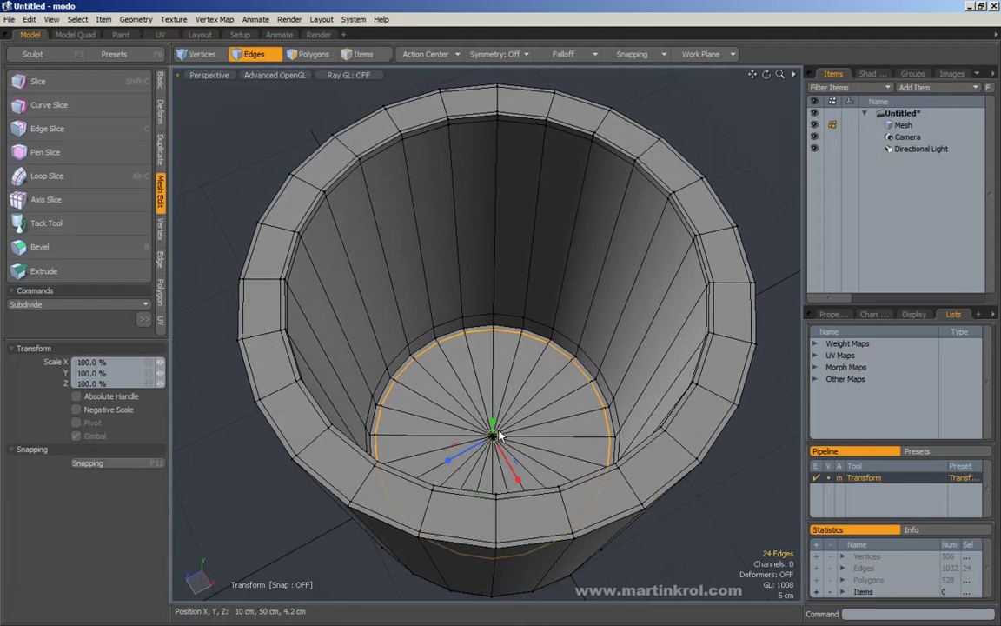
alt+drag(499, 439, 498, 439)
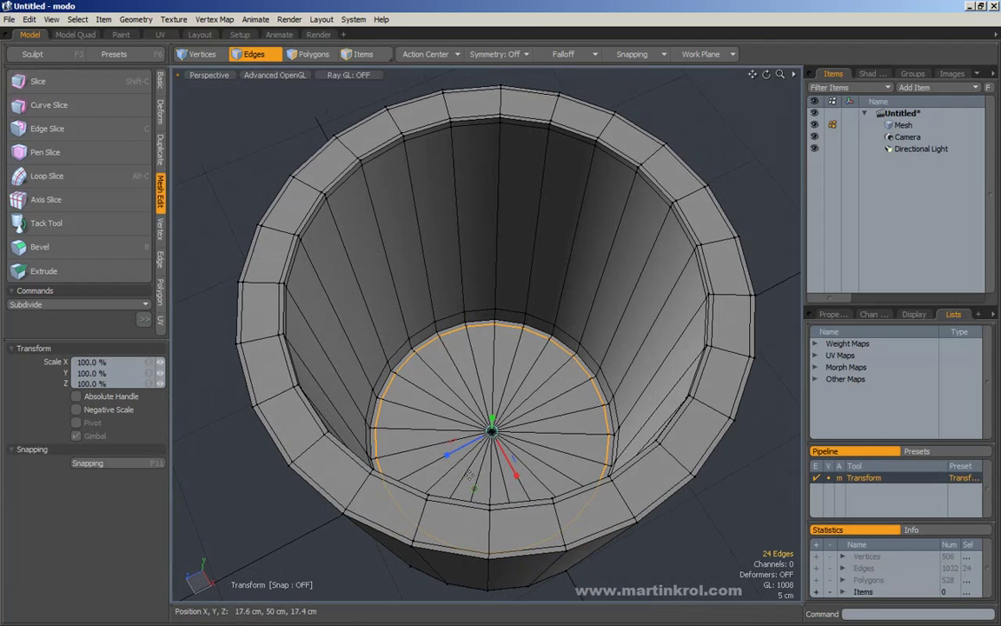
drag(474, 489, 458, 488)
drag(448, 430, 469, 430)
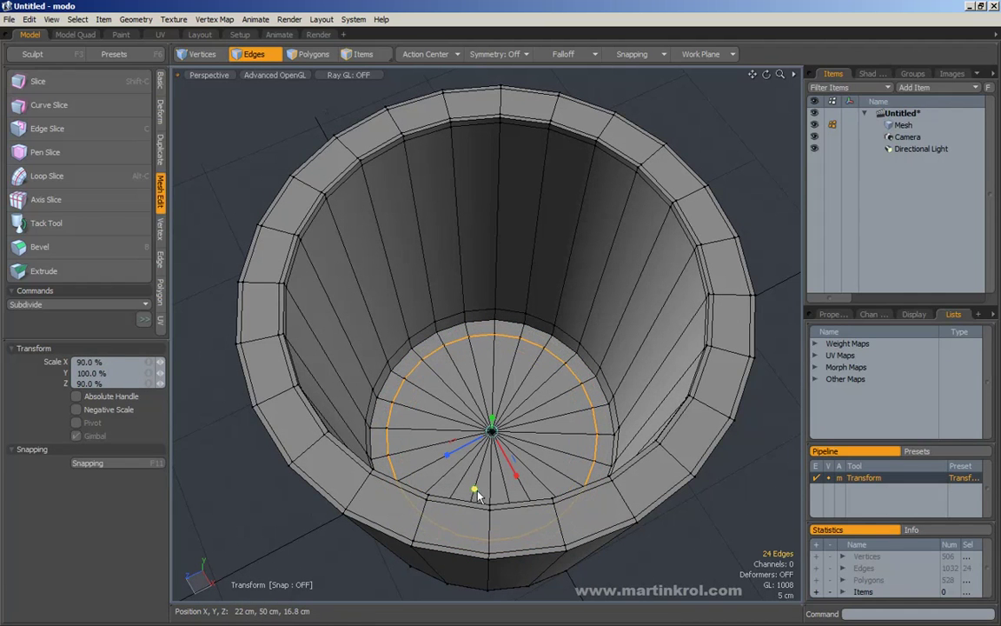
key(q)
click(767, 174)
Examine the spacing of the three parallel edges at the inner floor corner and at the inner rim corner.
alt+drag(677, 276, 659, 242)
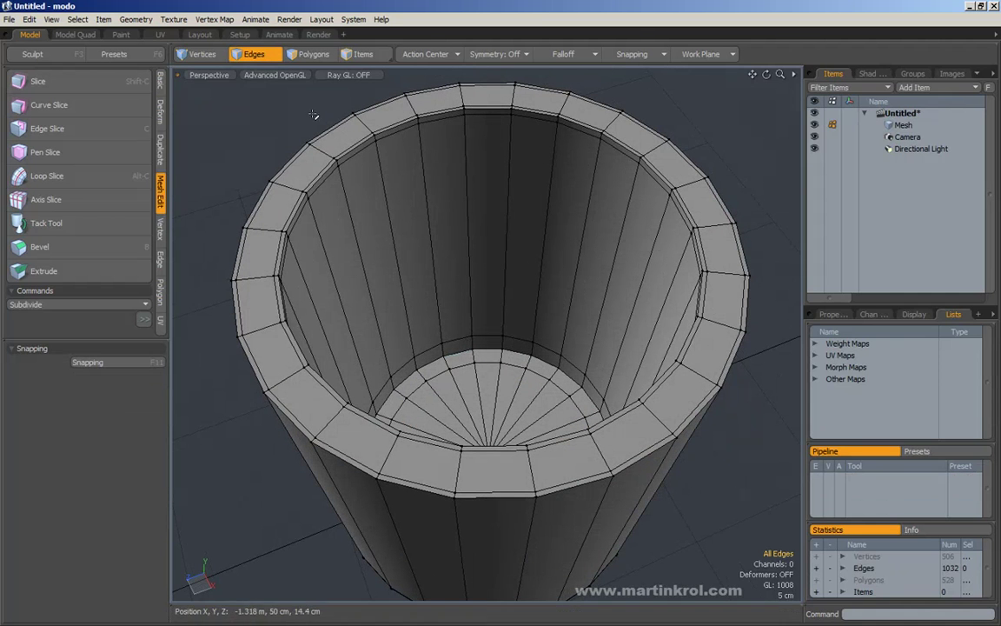
click(315, 58)
ctrl+alt+drag(241, 130, 262, 130)
click(252, 131)
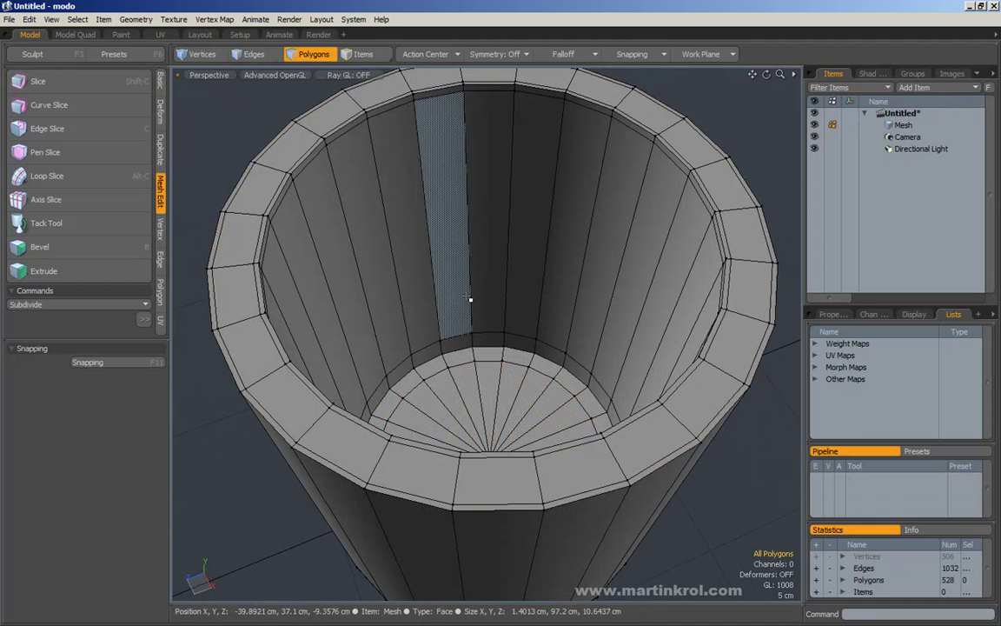
key(2)
click(428, 348)
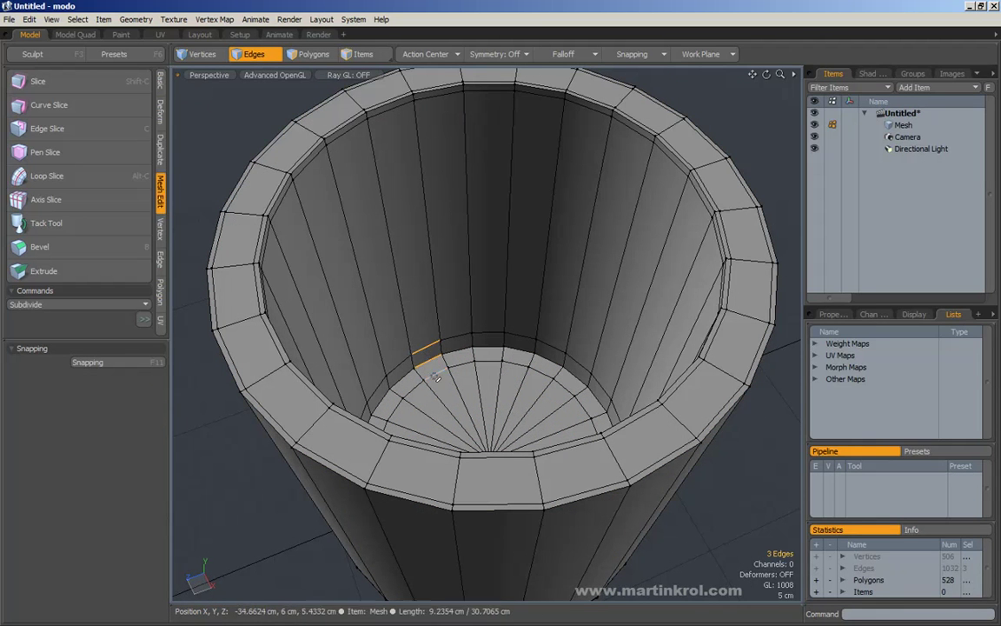
alt+drag(440, 309, 383, 176)
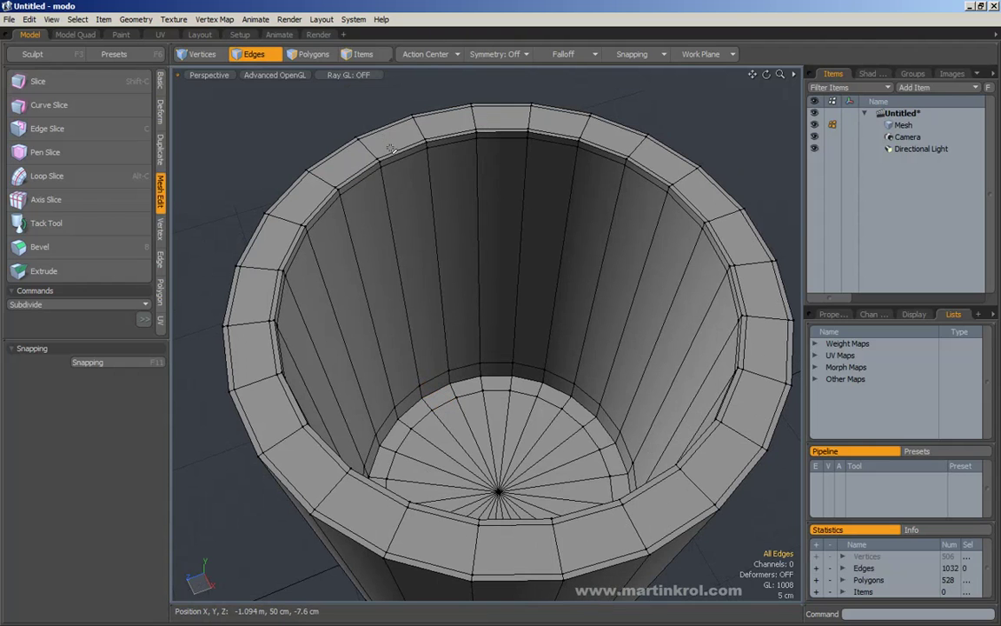
click(347, 130)
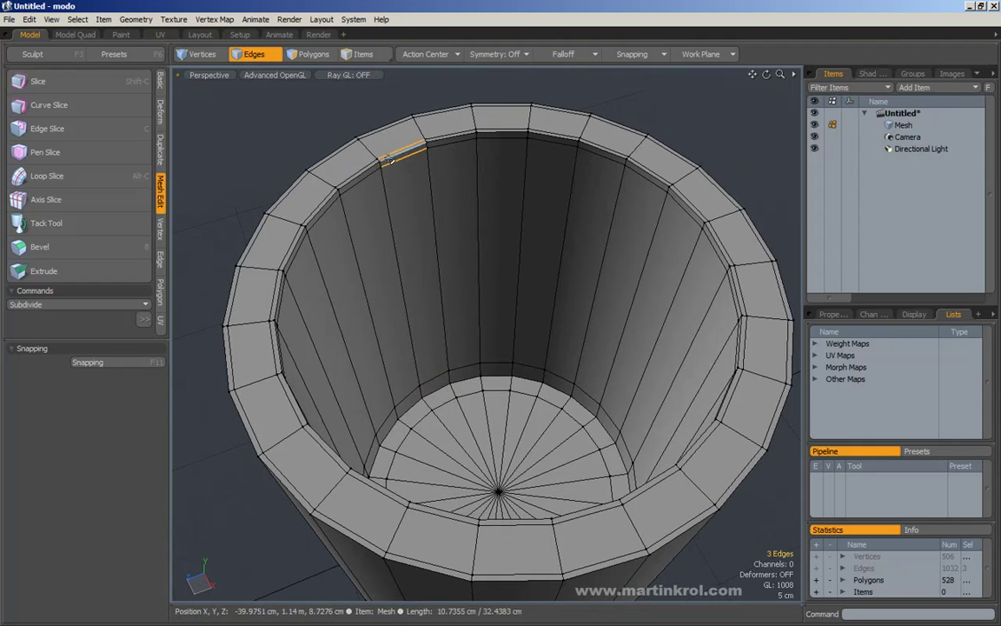
mouse_move(433, 375)
mouse_down()
mouse_move(447, 416)
mouse_move(447, 330)
mouse_up()
Preview the cup with subdivision and examine the smoothness of the rim and the inside floor corner.
scroll(451, 402, down, 4)
click(645, 266)
alt+drag(646, 266, 546, 361)
key(Tab)
scroll(546, 361, up, 2)
alt+scroll(547, 362, up, 1)
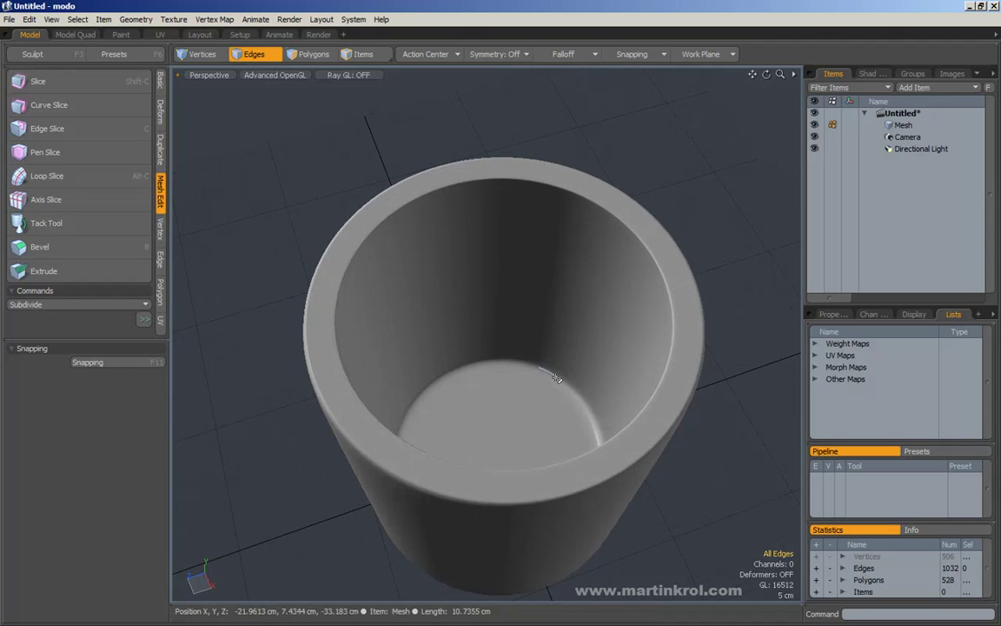
click(623, 223)
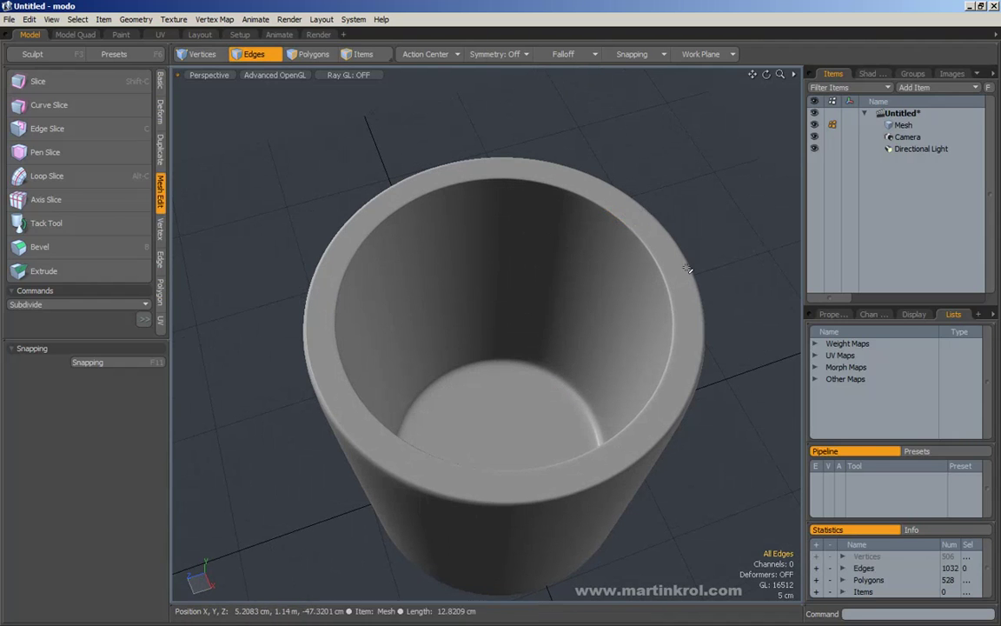
alt+scroll(688, 252, down, 1)
alt+drag(675, 273, 666, 239)
alt+scroll(666, 239, up, 2)
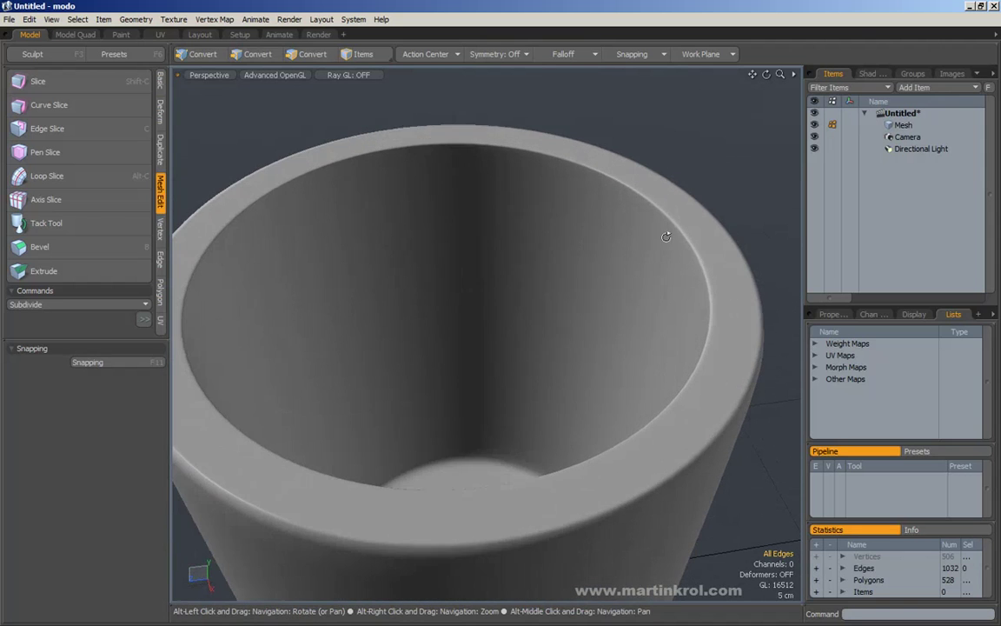
Try moving the upper edge loop of the inner wall down 13.4 cm in Y.
double_click(634, 209)
key(y)
drag(448, 219, 452, 289)
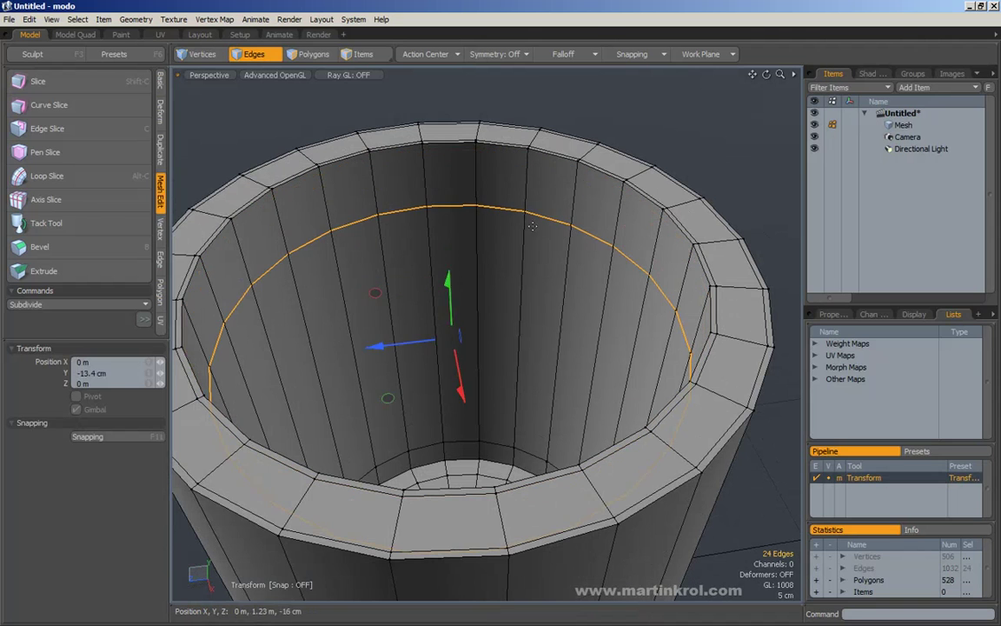
key(space)
Try scaling the inner loop on the rim outward in X and Z, and preview the softer rim with subdivision.
double_click(544, 151)
key(r)
click(448, 271)
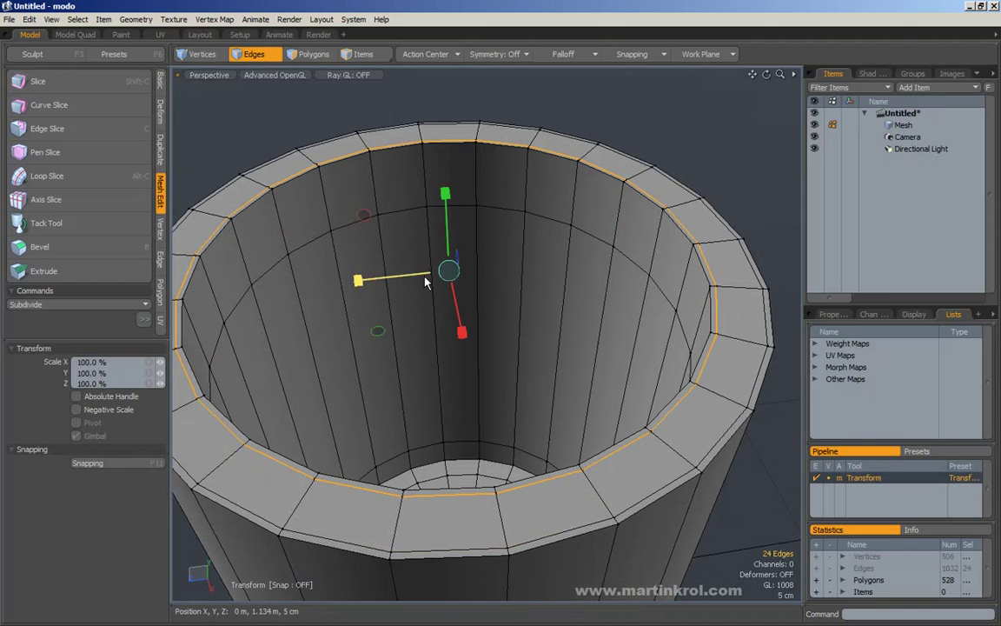
drag(379, 335, 414, 337)
key(space)
click(733, 154)
key(Tab)
alt+drag(733, 155, 632, 157)
key(2)
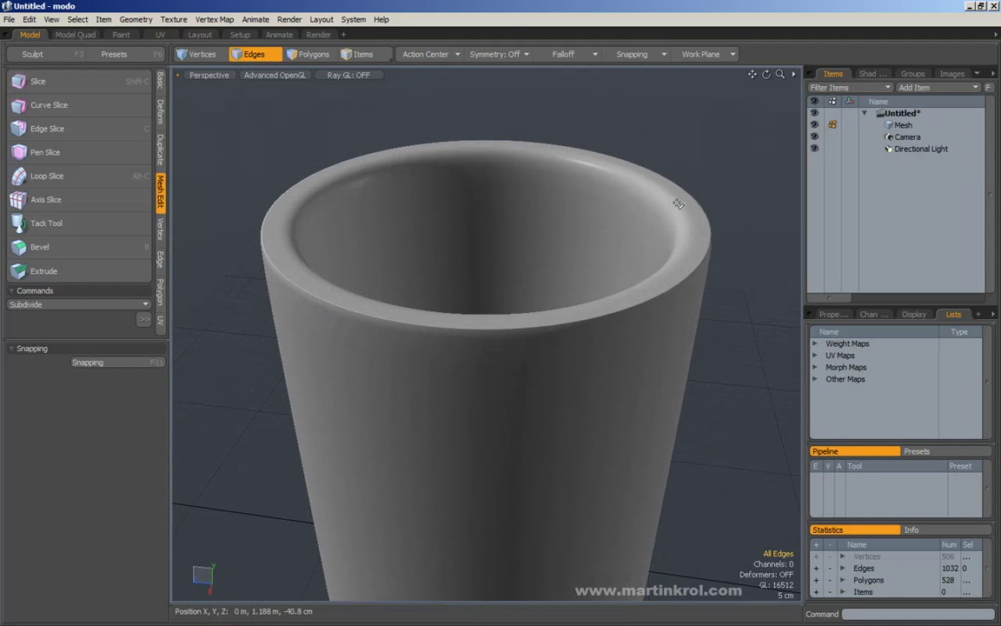
alt+drag(672, 203, 702, 150)
Undo the scaling of the inner rim loop and the downward move of the inner wall's upper loop.
key(ctrl+z)
key(ctrl+z)
key(ctrl+z)
key(ctrl+z)
key(ctrl+z)
key(ctrl+z)
key(ctrl+z)
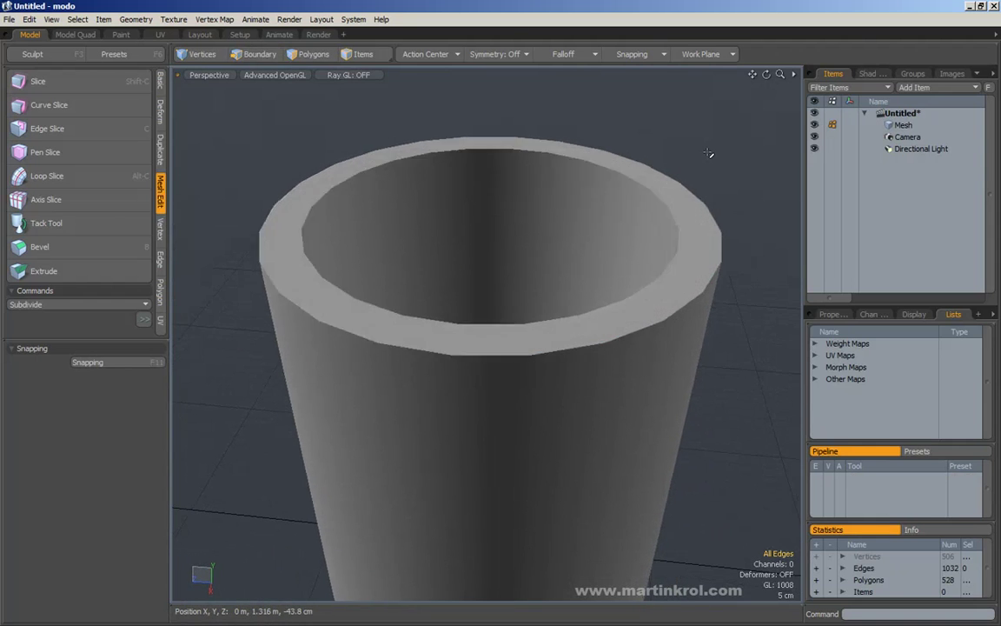
Move the upper edge loop of the inner wall down 1.8 cm in Y.
alt+drag(696, 169, 691, 181)
key(w)
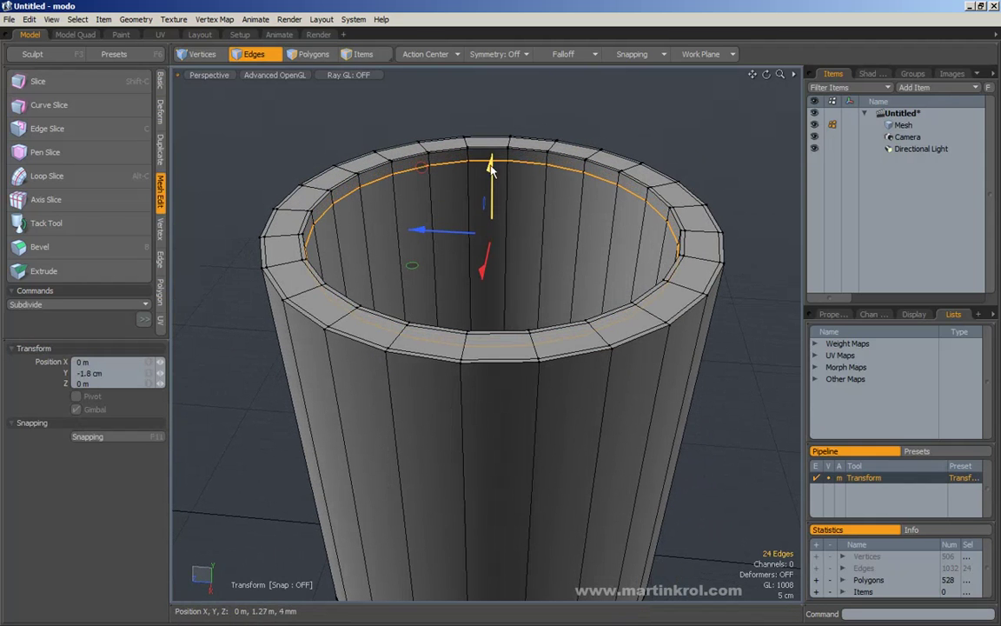
key(space)
Scale the inner loop on the rim's top face to 102.5 % in X and Z.
double_click(669, 202)
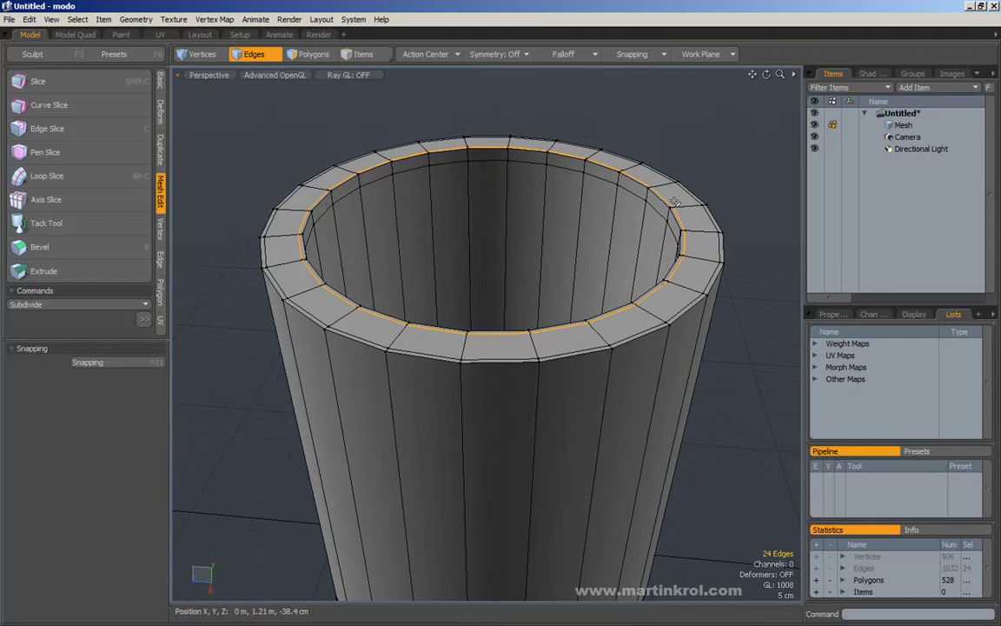
key(y)
drag(412, 251, 416, 251)
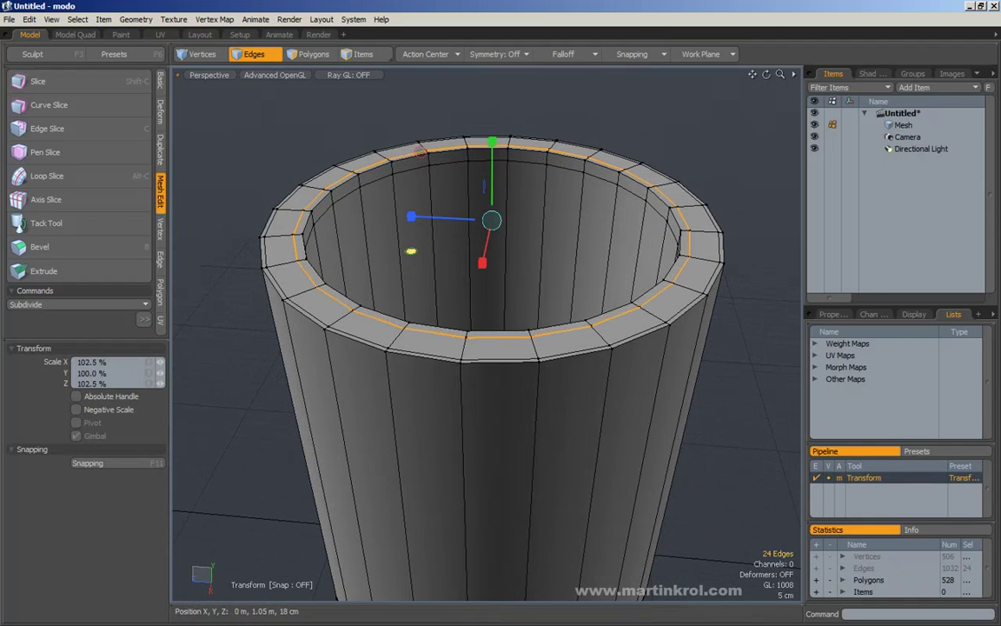
key(space)
Scale the outer loop on the rim's top face slightly inward in X and Z, away from the outer edge.
double_click(540, 326)
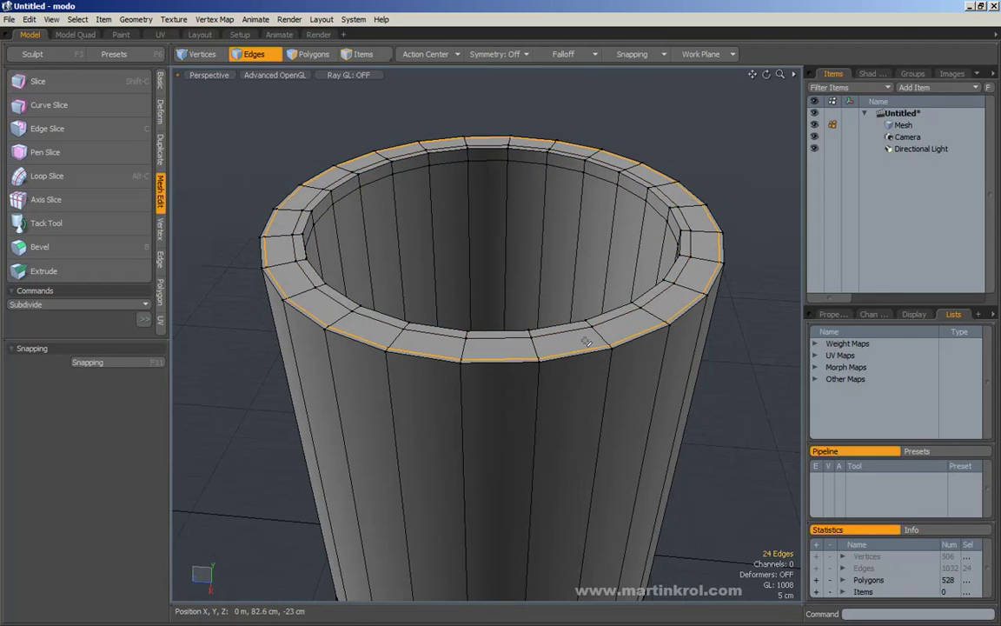
key(y)
drag(412, 258, 401, 258)
key(space)
click(719, 192)
Loop-slice the ring of vertical edges on the outer wall with a count of 1, placing the slice at 95.5 % near the rim.
scroll(719, 192, down, 3)
alt+drag(628, 358, 604, 333)
click(603, 334)
shift+click(551, 335)
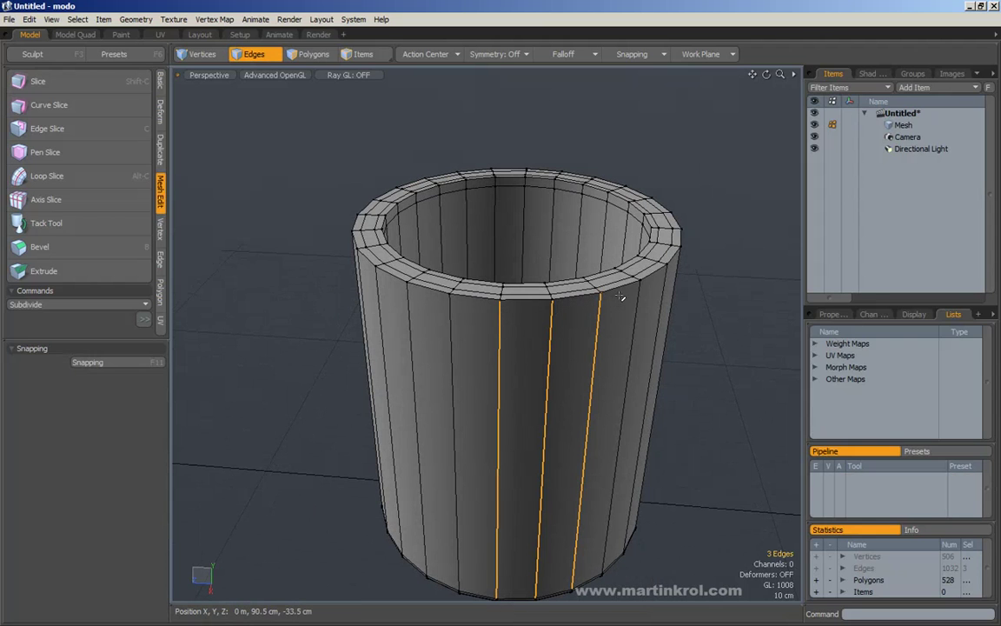
key(alt+l)
key(alt+c)
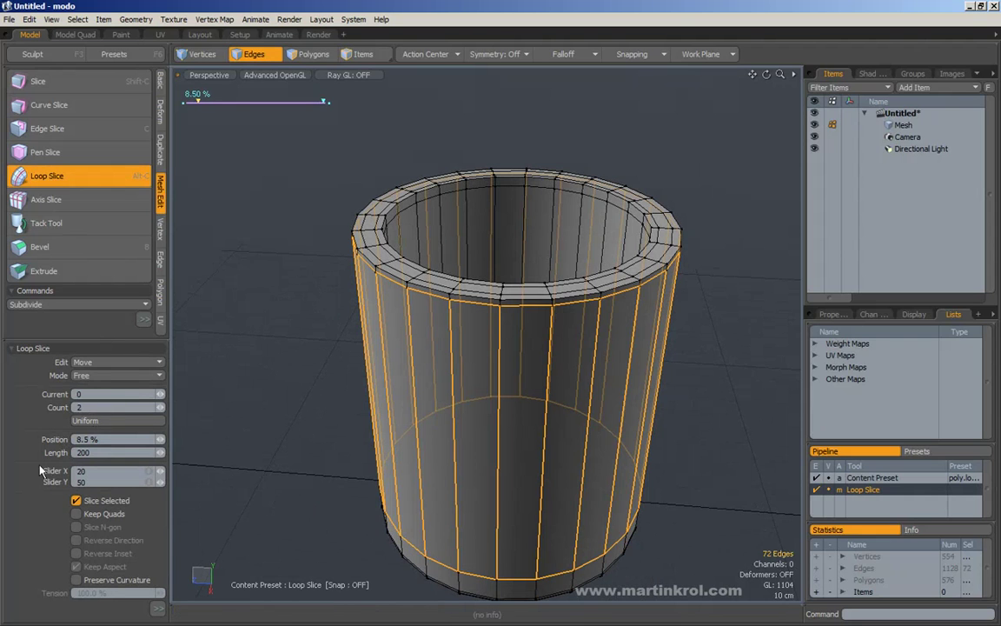
click(55, 408)
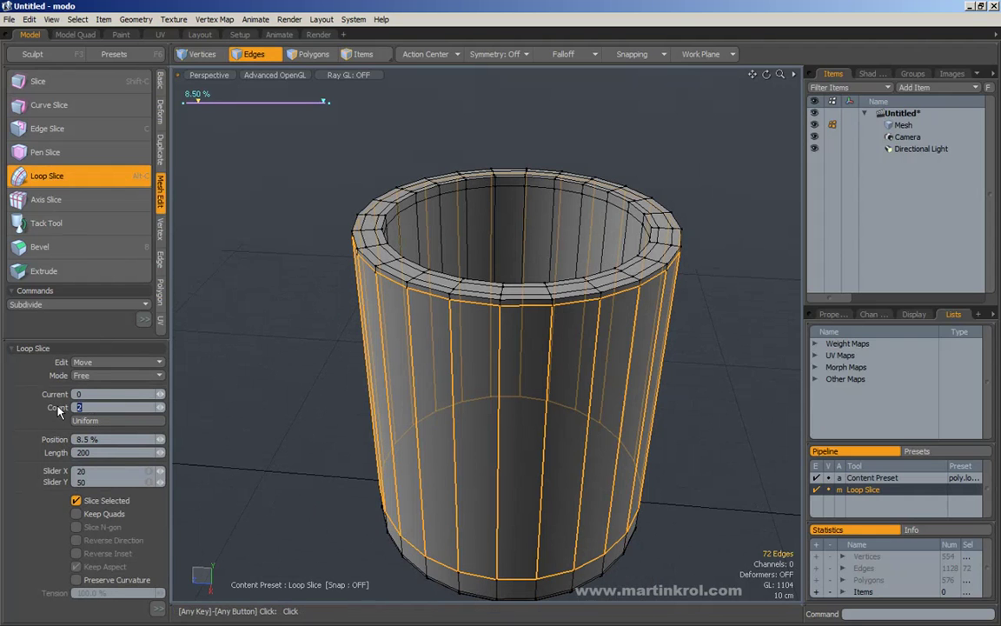
text(1)
key(Return)
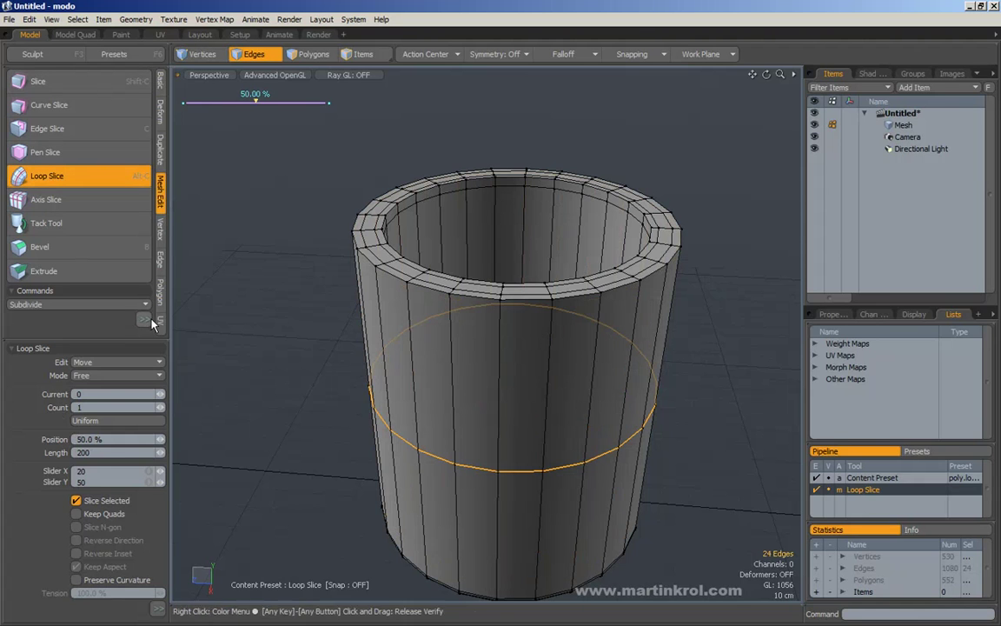
drag(473, 364, 474, 260)
drag(398, 359, 398, 343)
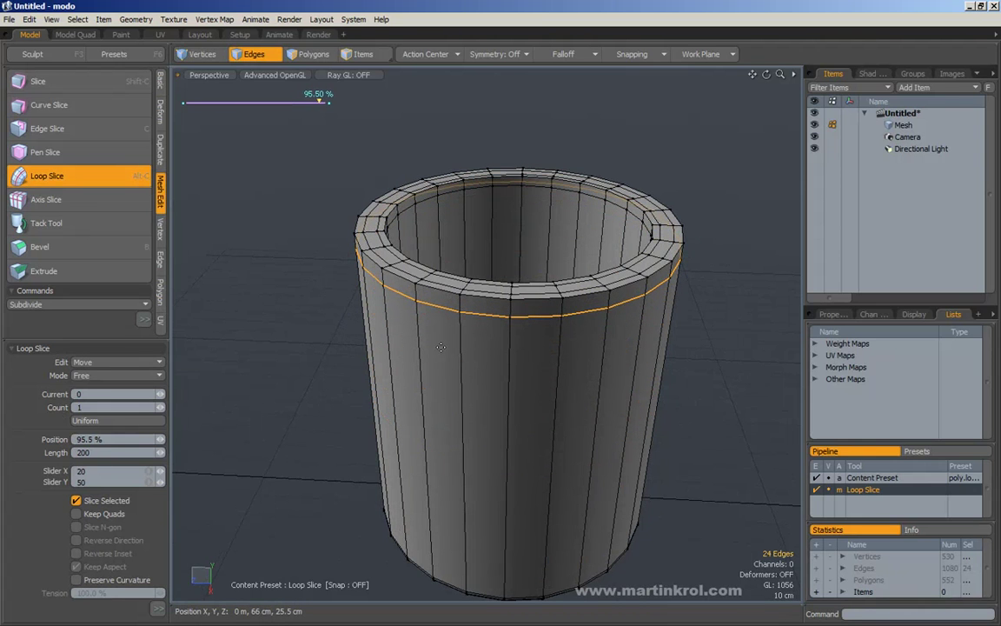
key(space)
click(714, 186)
Turn on subdivision for the cup and inspect its smoothed shape from the side and from above.
scroll(687, 252, down, 3)
alt+drag(688, 252, 595, 317)
key(Tab)
alt+drag(603, 279, 592, 317)
alt+right_drag(592, 317, 544, 333)
alt+drag(544, 333, 545, 373)
alt+drag(656, 291, 527, 251)
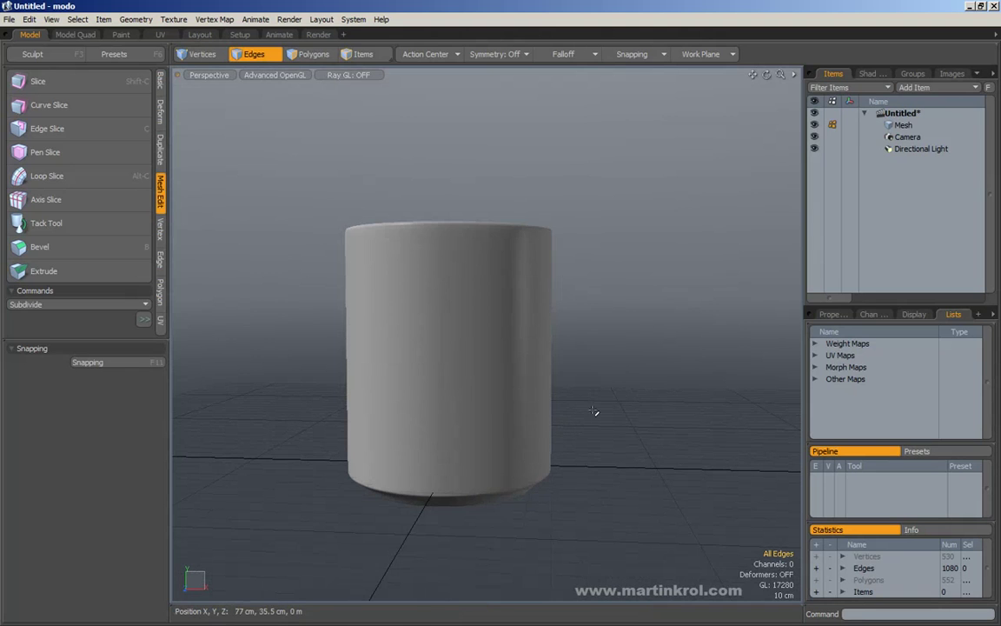
alt+drag(586, 268, 622, 252)
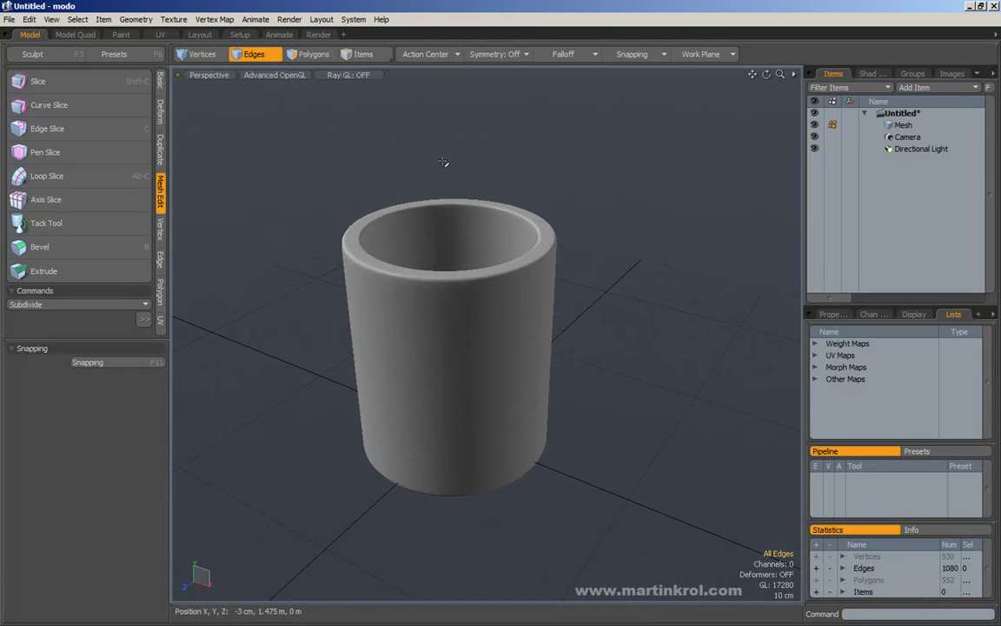
Inspect the smoothed cup in the front, right, top and perspective views.
click(314, 55)
key(KP_2)
click(646, 293)
key(Tab)
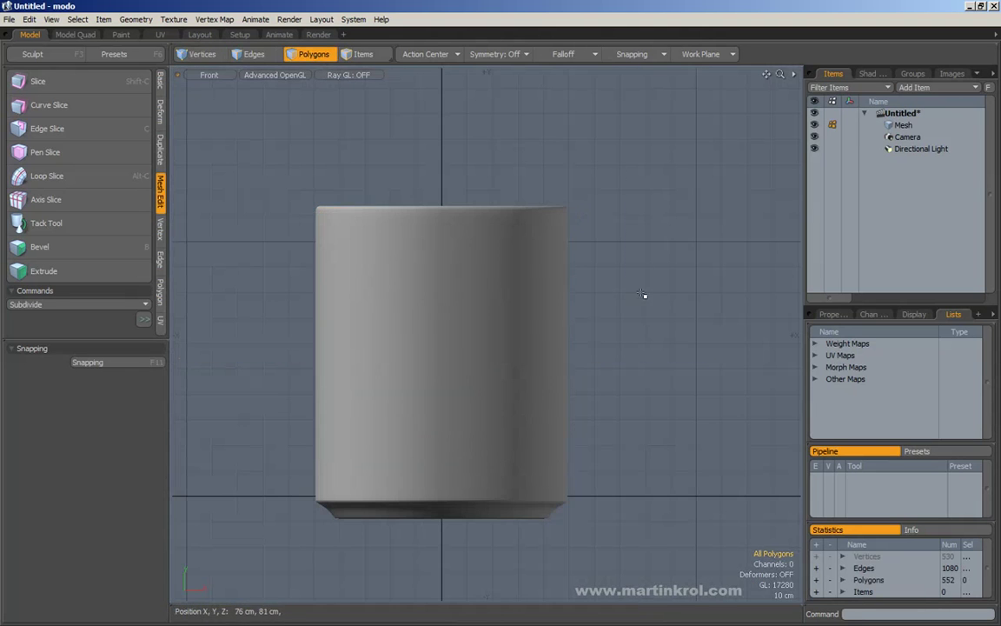
key(KP_0)
alt+drag(600, 301, 615, 284)
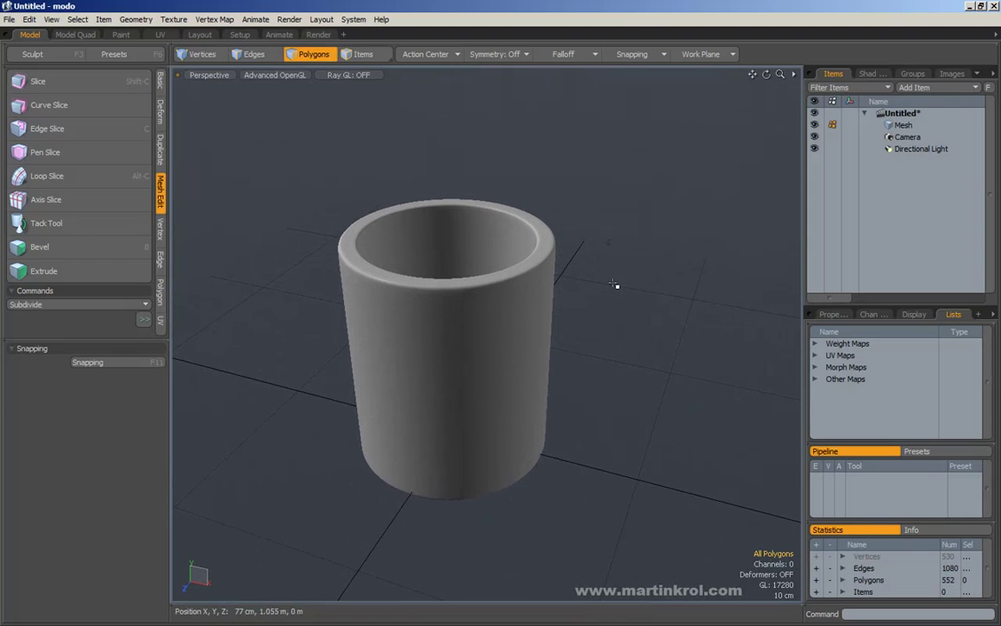
click(205, 76)
click(185, 67)
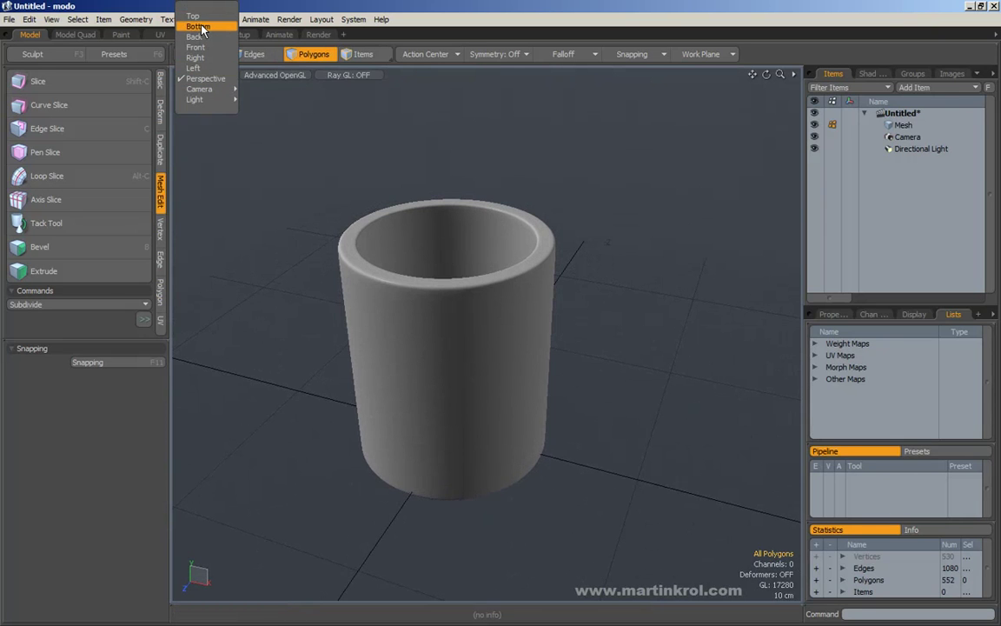
click(198, 37)
click(207, 76)
click(200, 83)
click(205, 76)
click(205, 90)
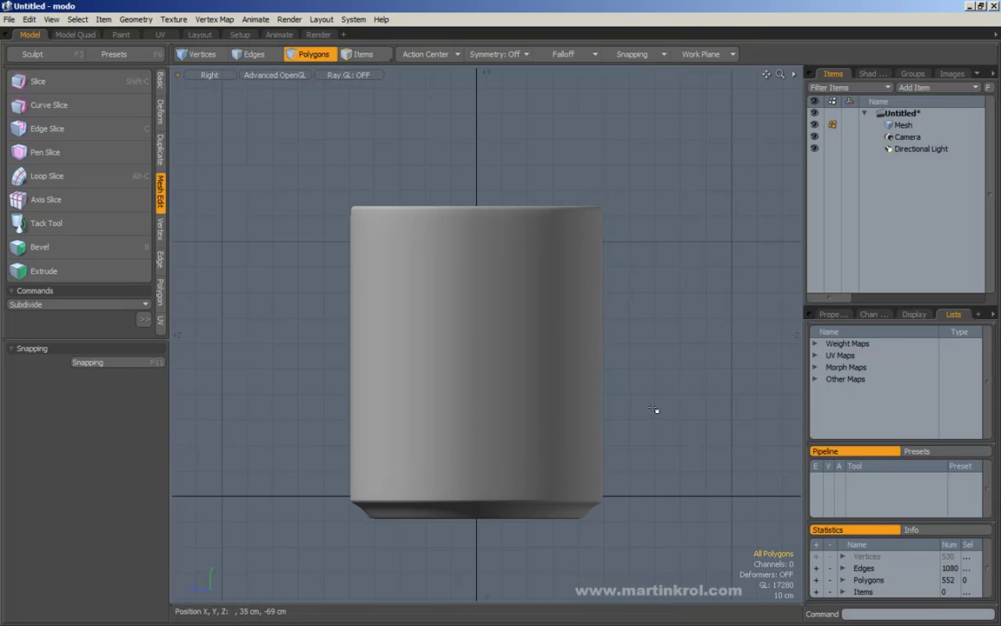
alt+drag(637, 288, 597, 290)
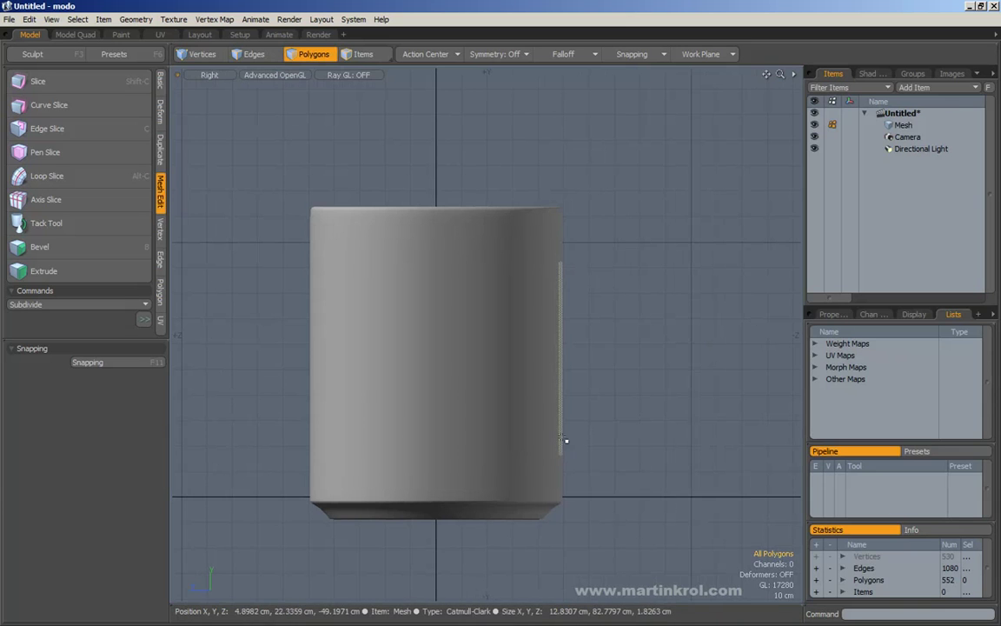
key(KP_Decimal)
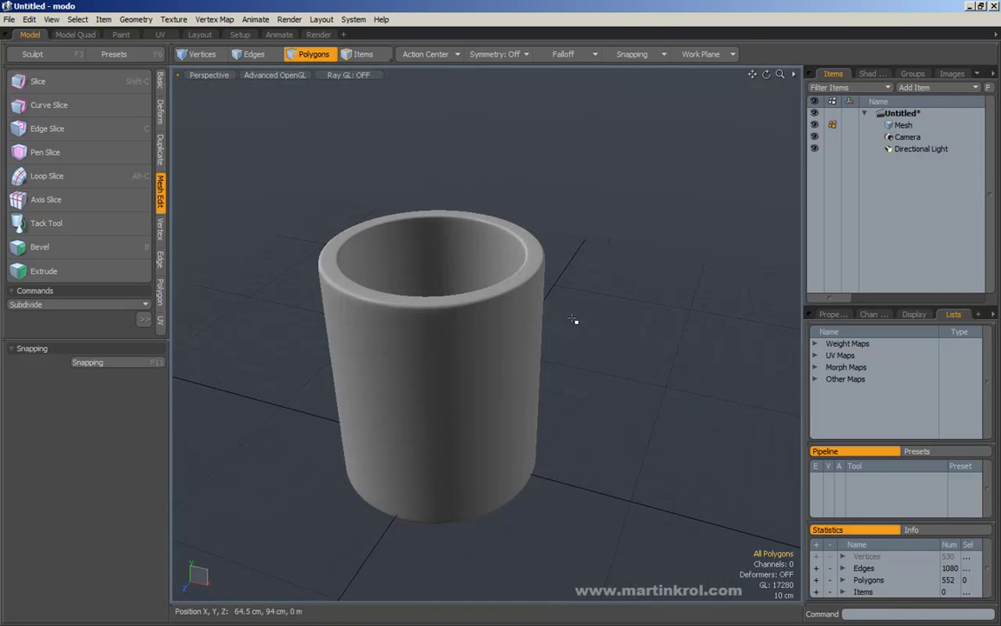
key(KP_1)
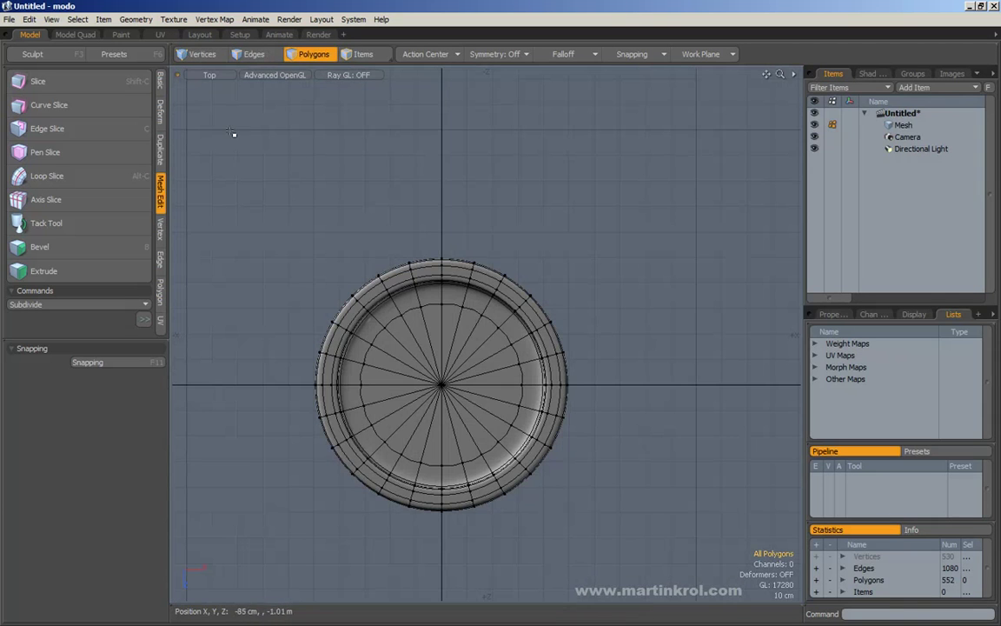
click(203, 76)
click(204, 75)
key(KP_Decimal)
alt+drag(607, 389, 544, 389)
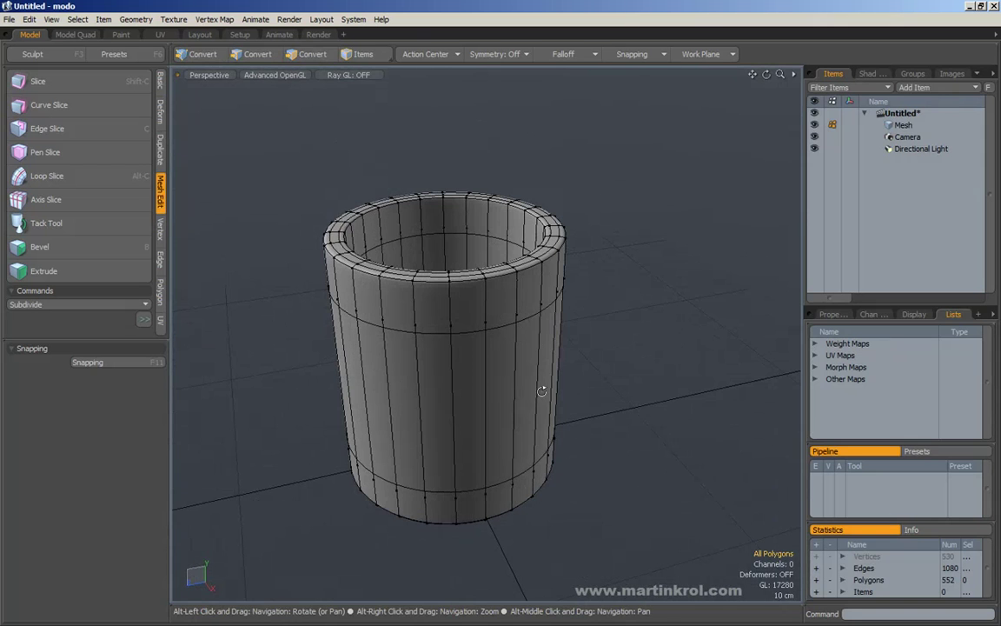
Select two adjacent tall polygons on the outer wall to judge their combined width, and clear the selection.
alt+drag(624, 373, 595, 379)
drag(462, 354, 489, 382)
alt+drag(491, 384, 557, 374)
click(478, 375)
alt+drag(625, 399, 592, 407)
alt+drag(457, 397, 512, 362)
click(581, 384)
click(477, 362)
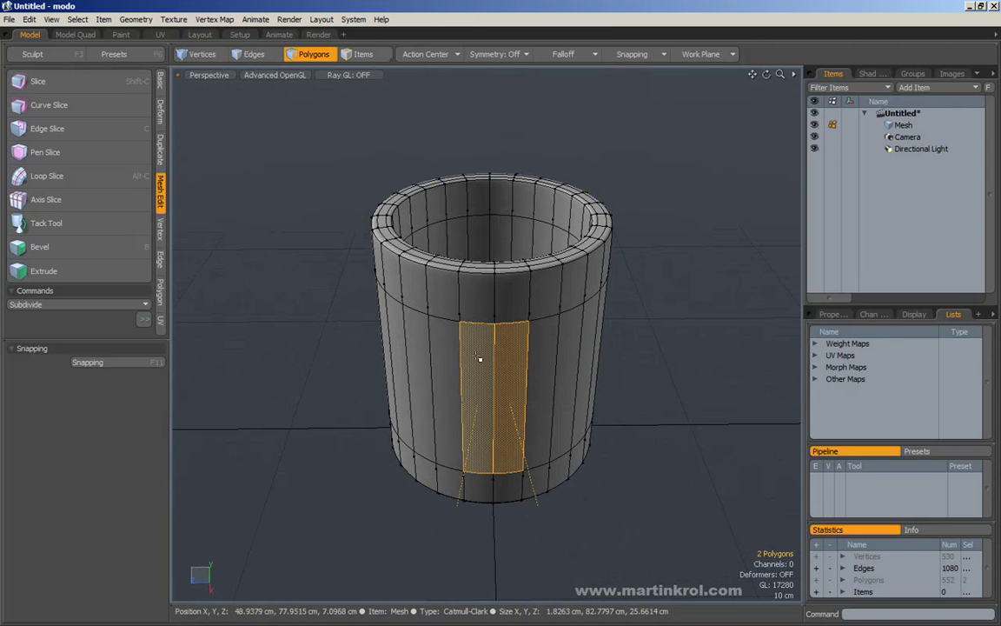
click(654, 323)
alt+drag(518, 335, 461, 313)
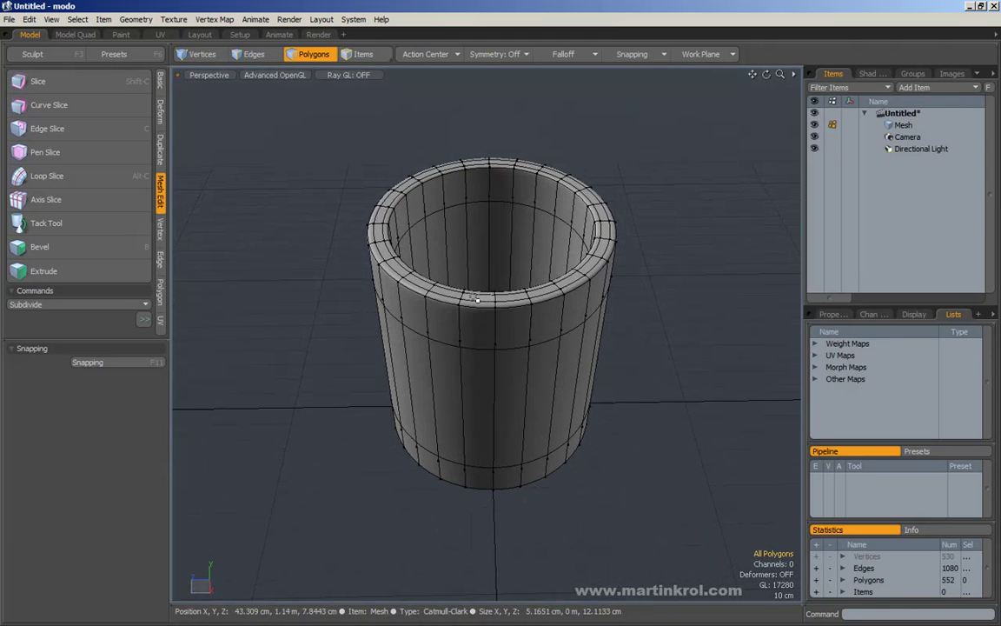
Remove every second vertical edge loop around the cup, halving its number of sides.
click(254, 55)
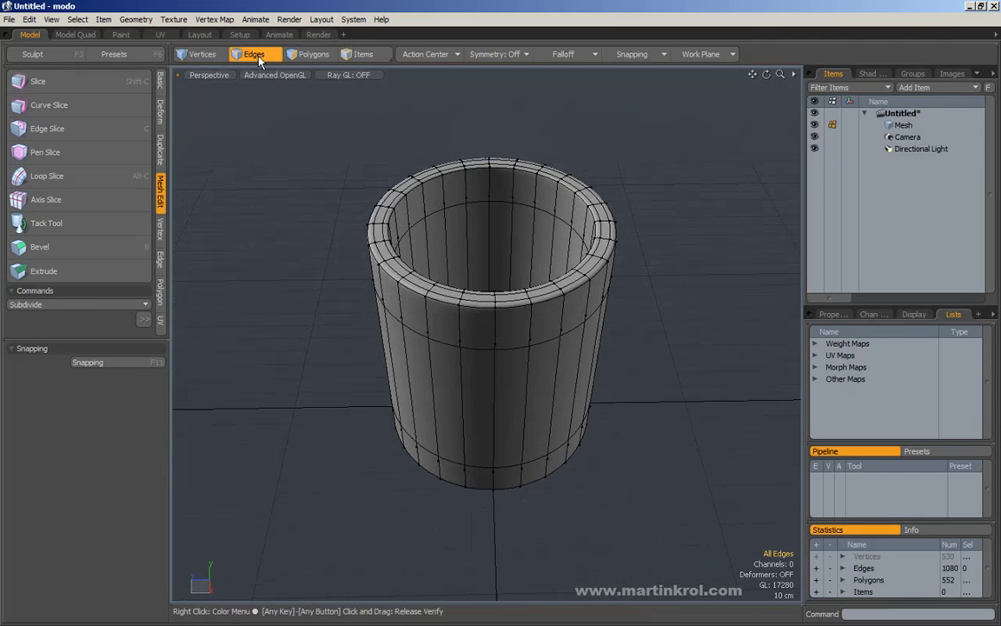
double_click(459, 325)
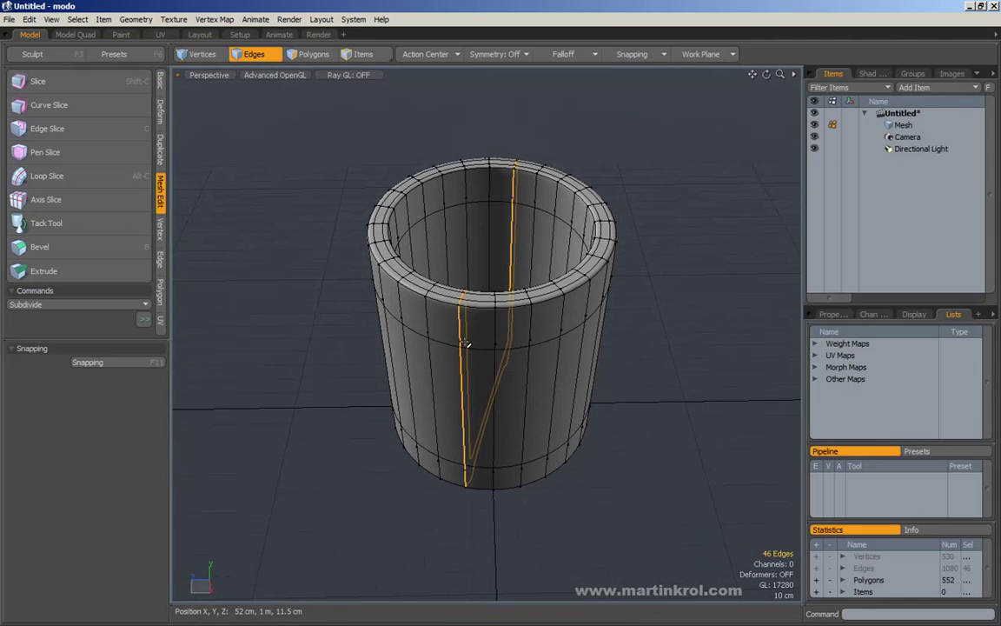
key(BackSpace)
double_click(402, 307)
key(BackSpace)
alt+drag(365, 304, 384, 320)
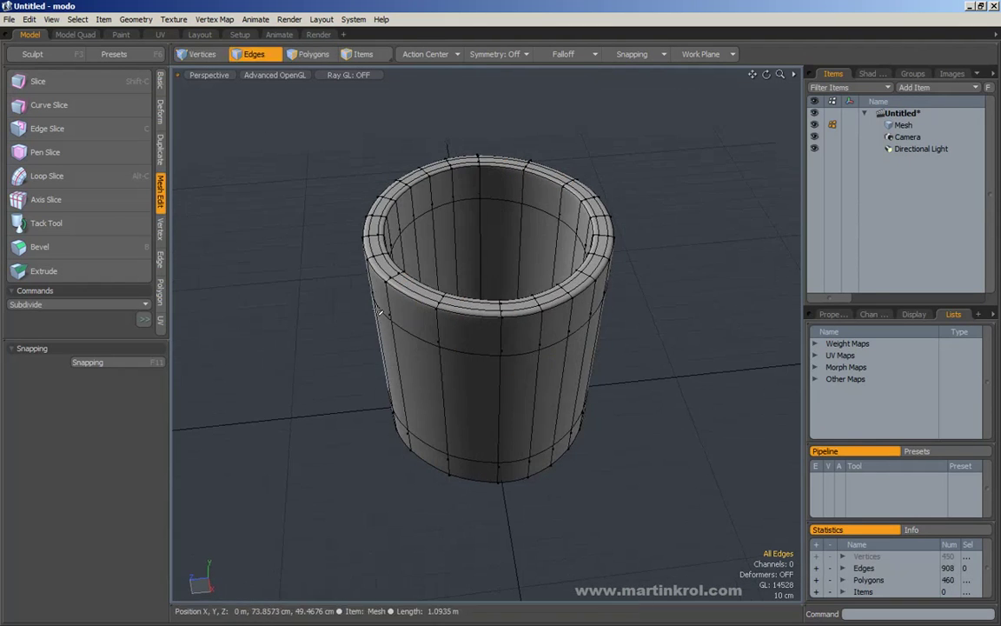
alt+drag(368, 279, 470, 315)
double_click(416, 352)
key(BackSpace)
alt+drag(353, 360, 373, 425)
double_click(415, 365)
key(BackSpace)
double_click(398, 374)
key(BackSpace)
click(396, 376)
double_click(396, 380)
key(BackSpace)
alt+drag(469, 329, 501, 399)
Rotate the entire cup mesh by -45° about the Y axis in the top view.
key(KP_1)
alt+drag(519, 334, 524, 339)
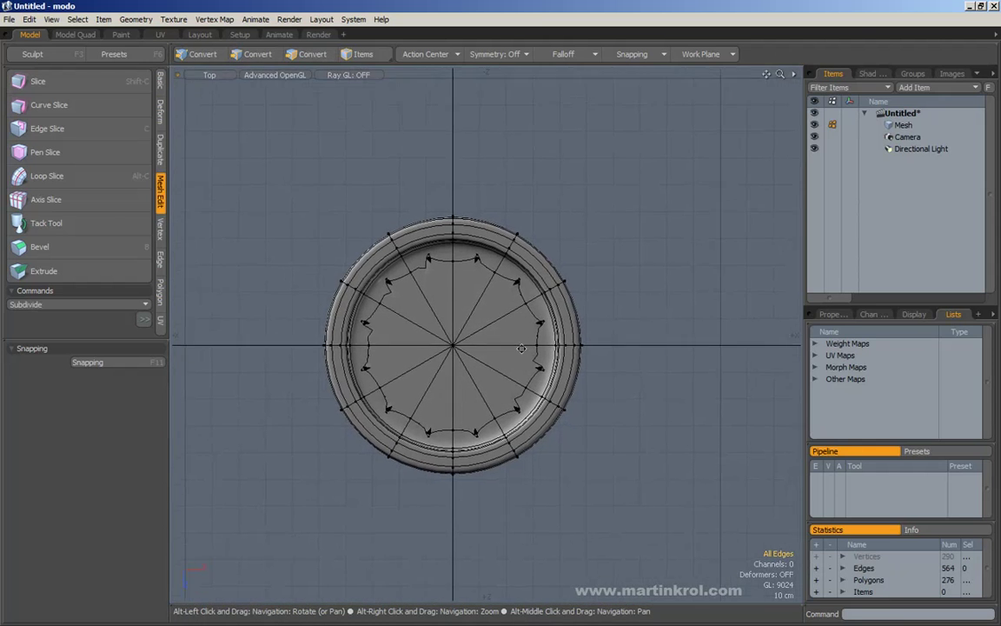
click(313, 54)
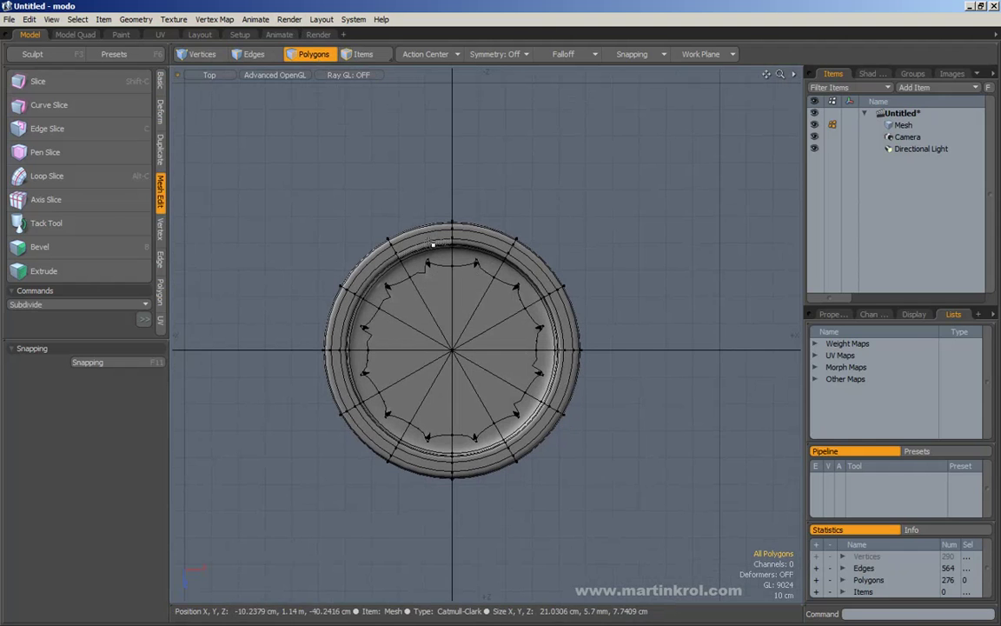
double_click(473, 261)
key(e)
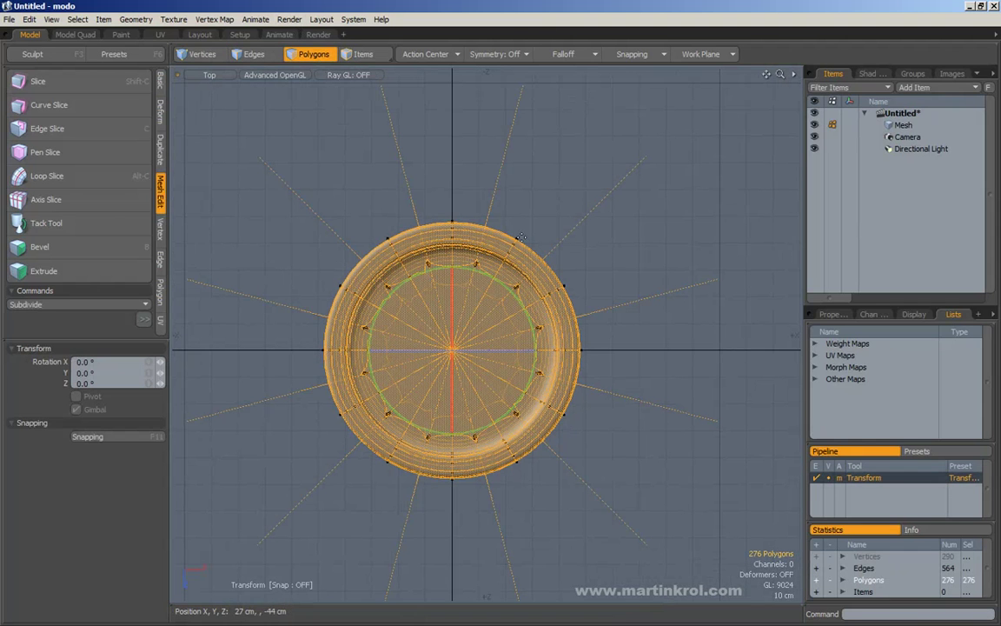
drag(503, 293, 538, 346)
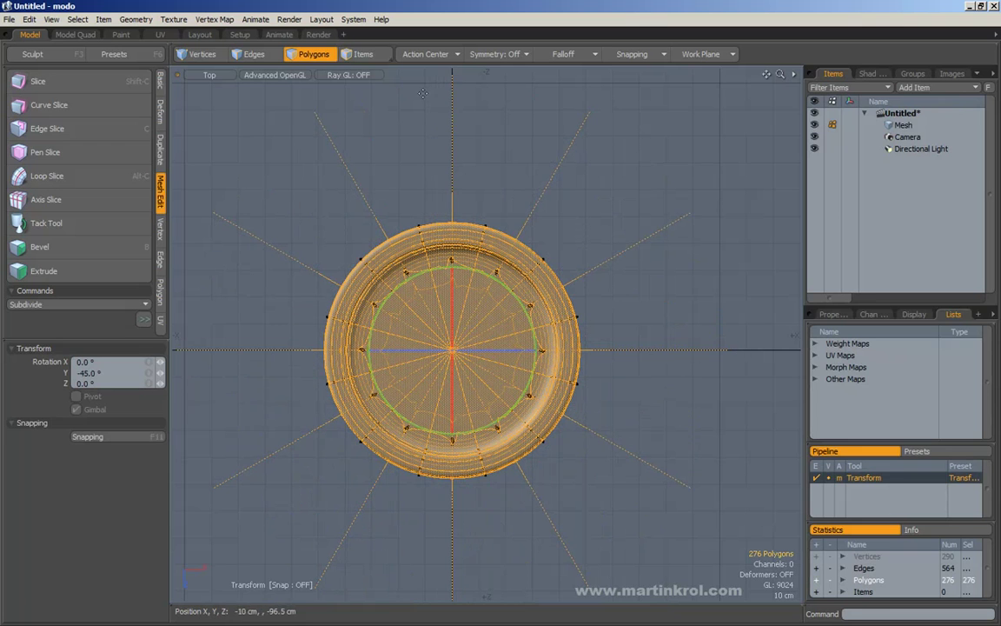
key(space)
click(630, 211)
Turn off subdivision for the cup and switch to vertex editing.
middle_drag(637, 316, 574, 415)
key(KP_Decimal)
alt+drag(604, 414, 658, 300)
middle_drag(656, 292, 669, 338)
alt+drag(668, 341, 613, 356)
click(493, 381)
alt+drag(492, 380, 666, 237)
click(650, 340)
click(455, 308)
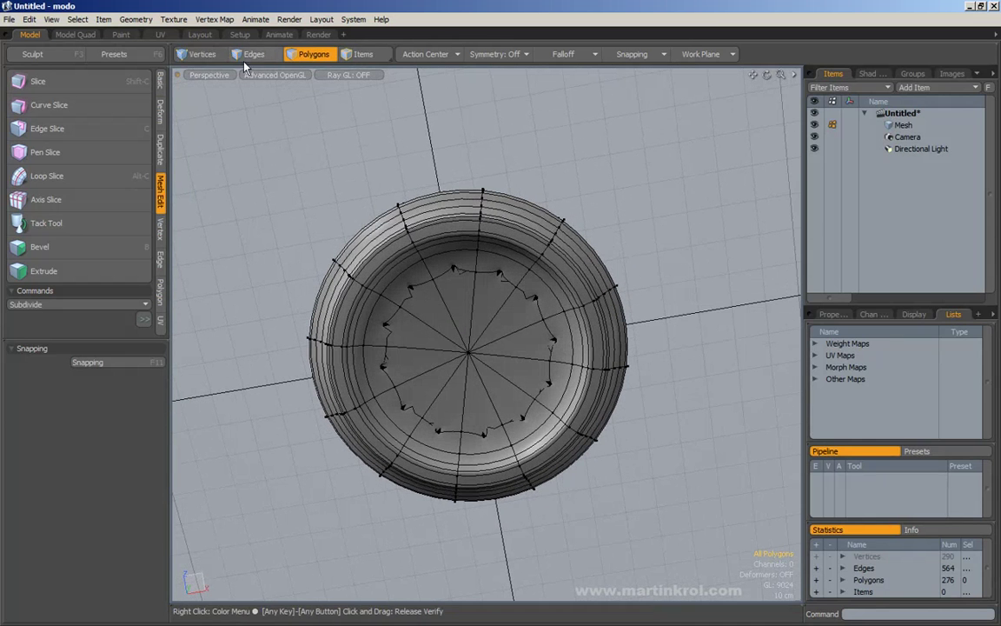
click(205, 55)
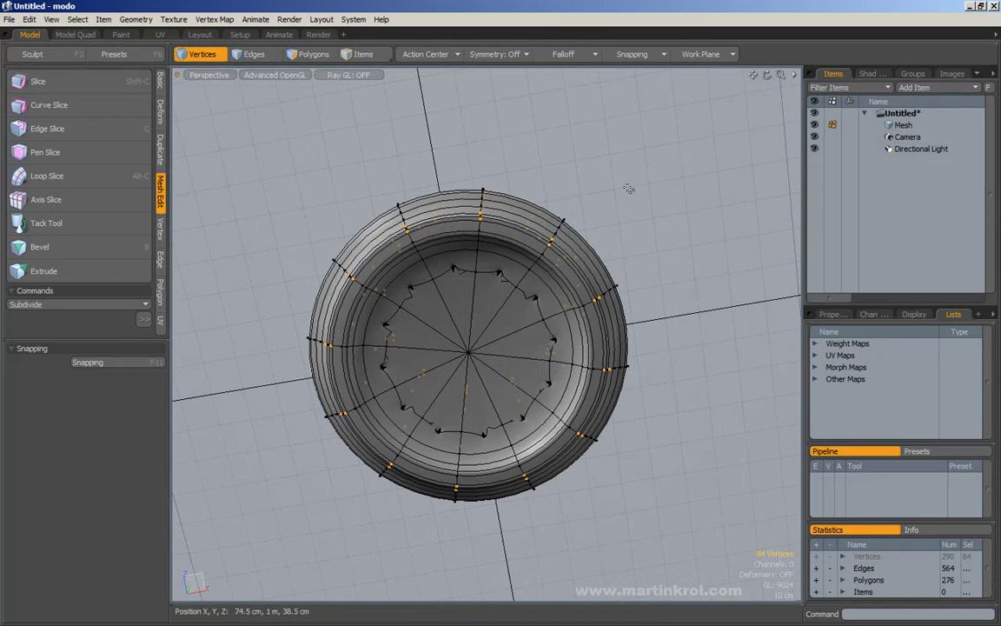
key(Tab)
Select the 12 leftover vertices between the radial edges on the cup's inner floor and delete them.
alt+drag(657, 263, 425, 397)
alt+scroll(502, 427, up, 3)
alt+drag(504, 346, 446, 320)
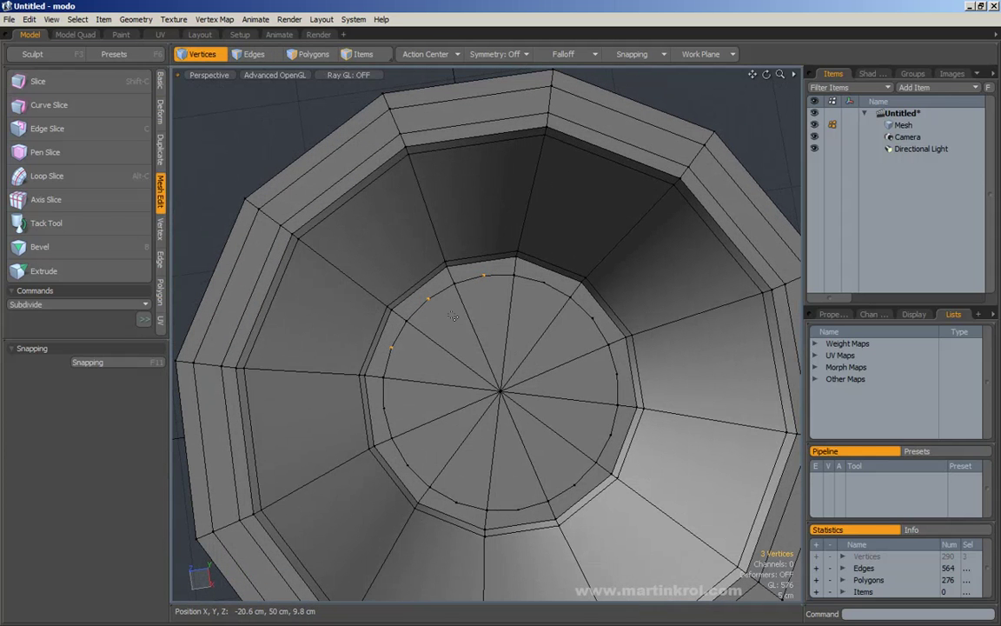
key(Up)
key(Up)
key(Up)
alt+drag(446, 333, 475, 308)
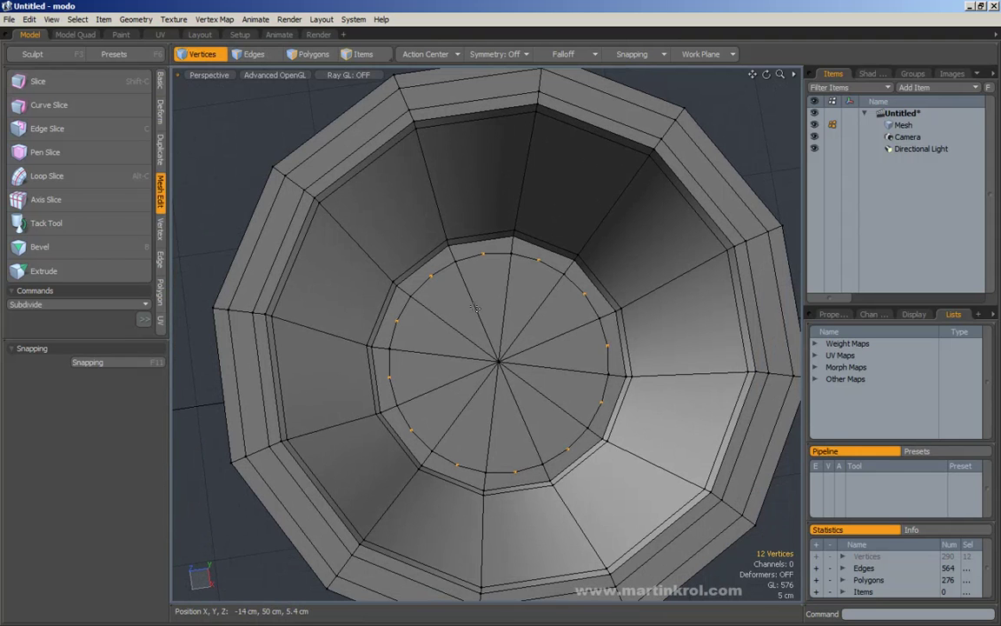
key(Delete)
Select the 12 leftover vertices between the radial edges on the recessed underside and delete them.
alt+drag(549, 436, 437, 265)
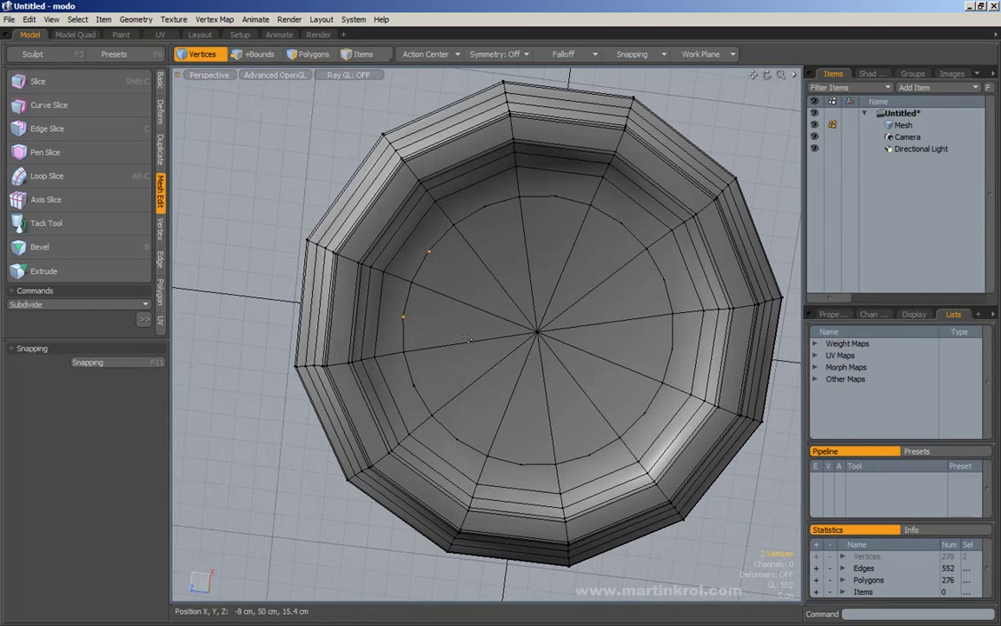
key(Up)
key(Up)
key(Up)
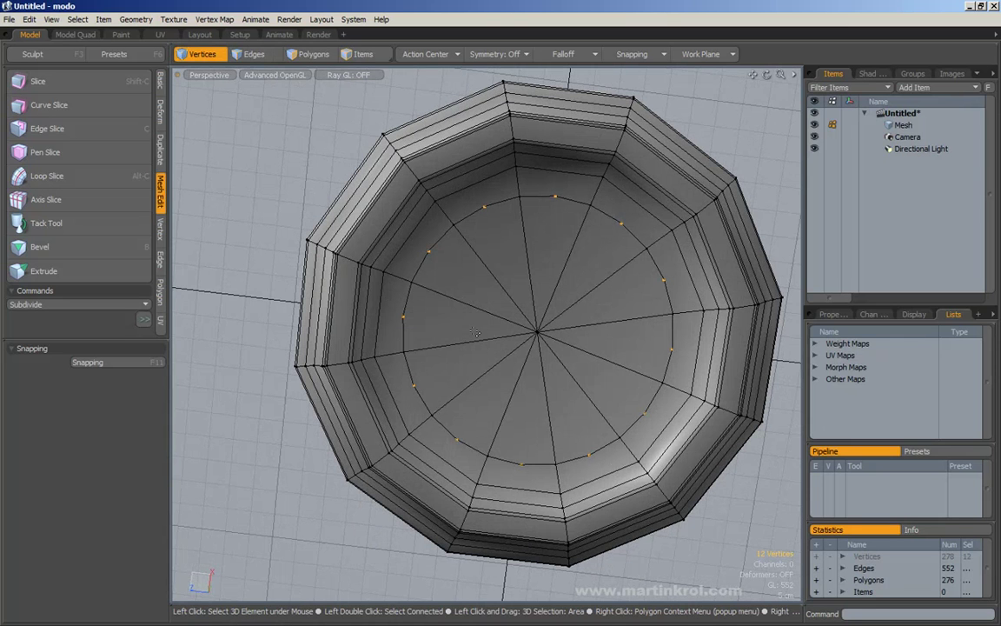
key(Delete)
Loop-slice the ring of vertical edges on the outer wall once, about halfway up the cup.
alt+drag(536, 330, 590, 365)
key(KP_1)
click(313, 56)
key(KP_Decimal)
alt+drag(608, 283, 326, 137)
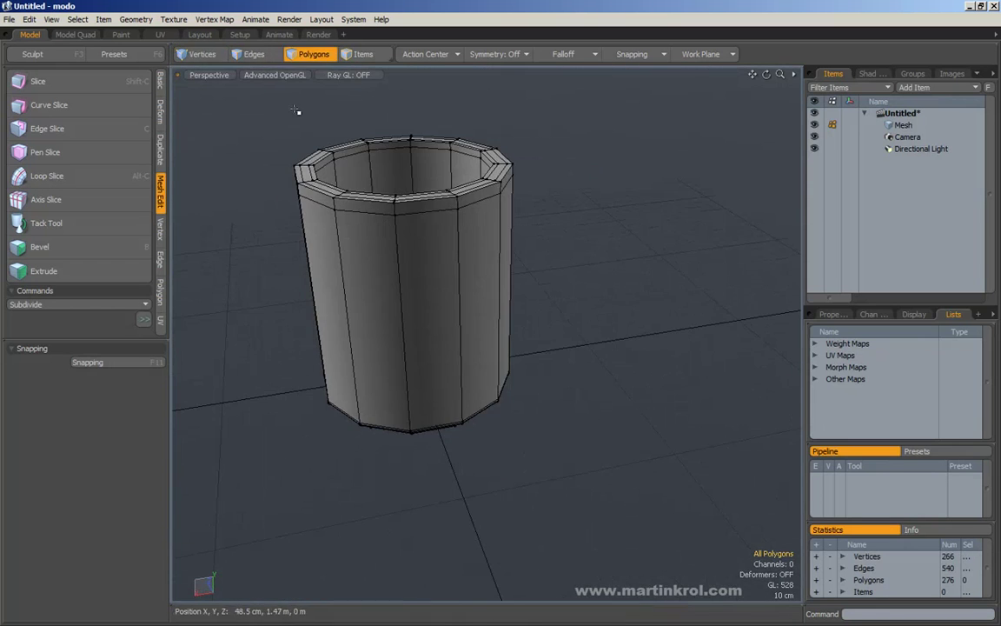
alt+shift+drag(463, 290, 390, 321)
click(259, 54)
key(l)
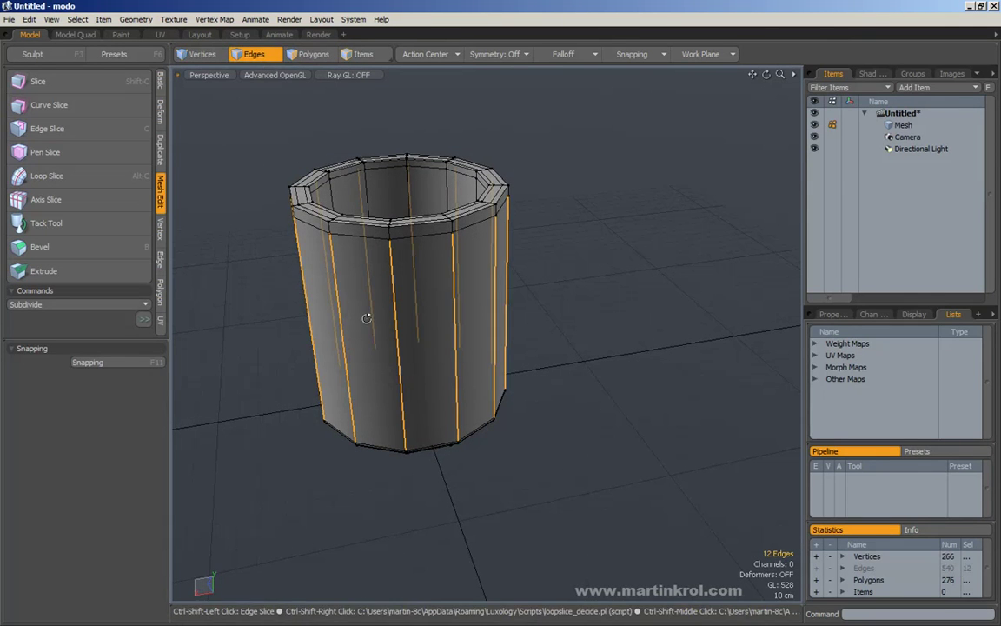
key(alt+c)
drag(434, 324, 369, 324)
key(q)
drag(618, 274, 611, 343)
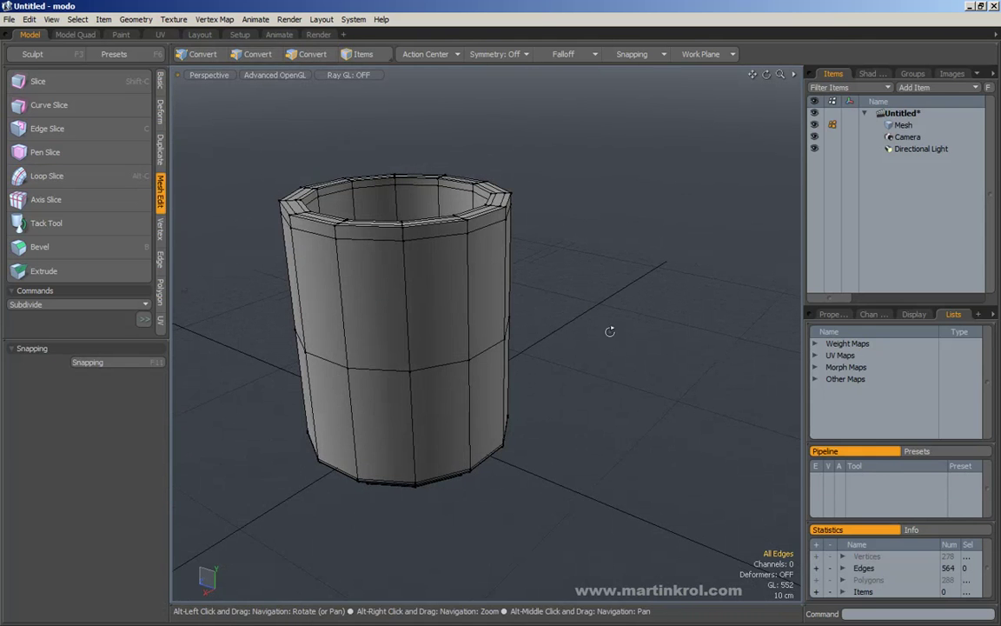
Bevel the middle edge loop of the outer wall into two widely spaced loops.
click(311, 52)
click(581, 252)
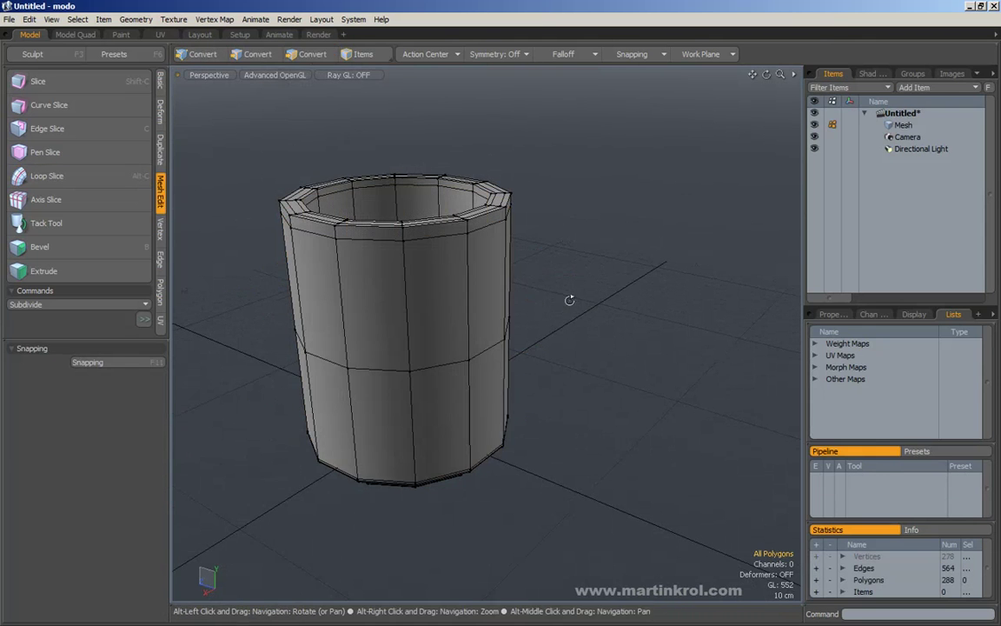
alt+shift+drag(546, 304, 573, 298)
click(245, 55)
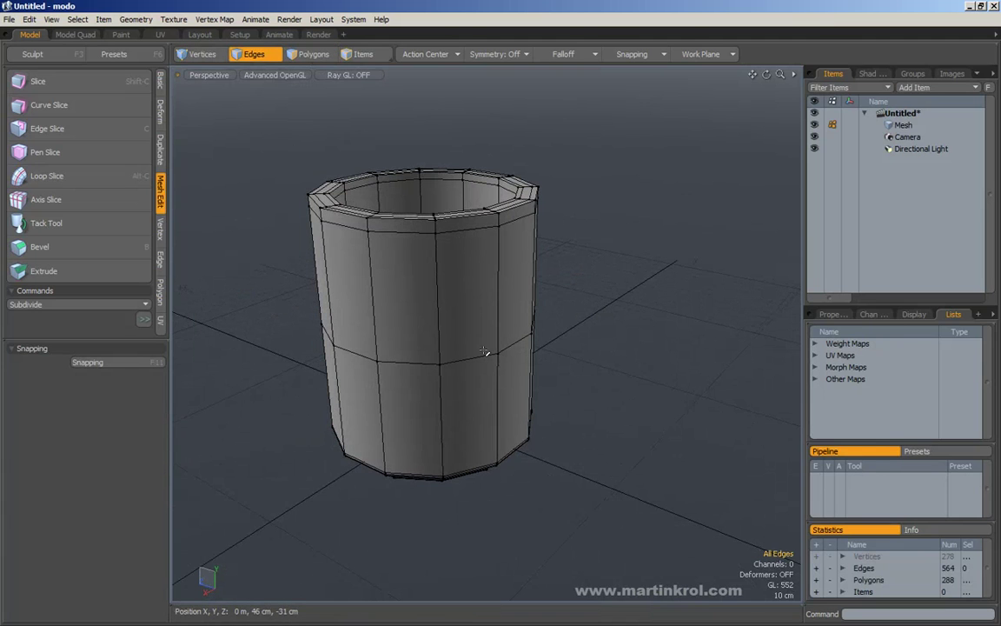
key(b)
drag(477, 301, 561, 259)
key(q)
click(619, 286)
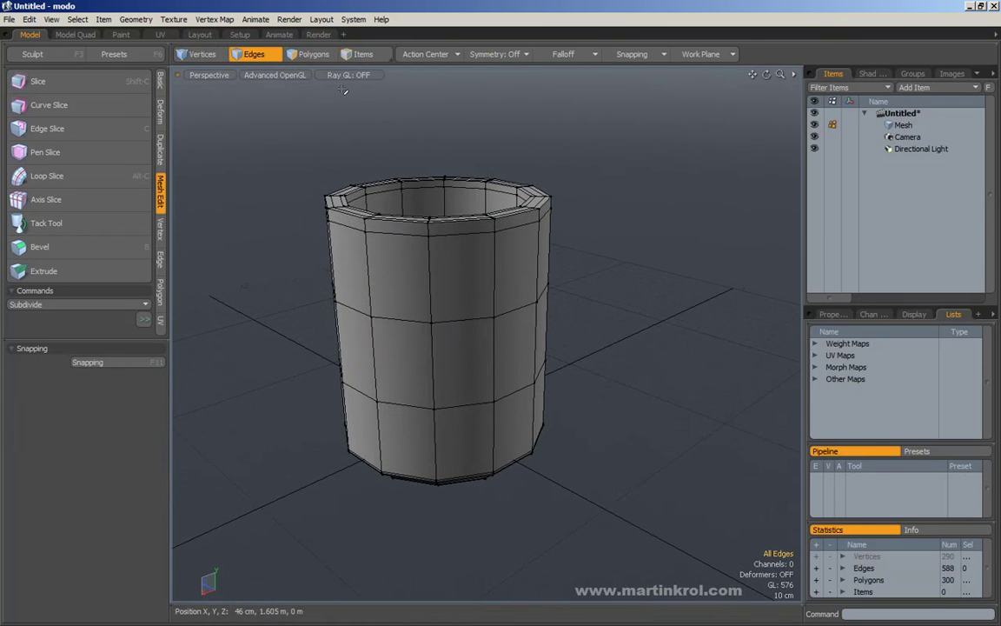
Loop-slice the upper section of the outer wall with a count of 1 at 80 %, just below the rim.
alt+drag(518, 223, 465, 233)
key(l)
key(alt+c)
drag(562, 256, 586, 251)
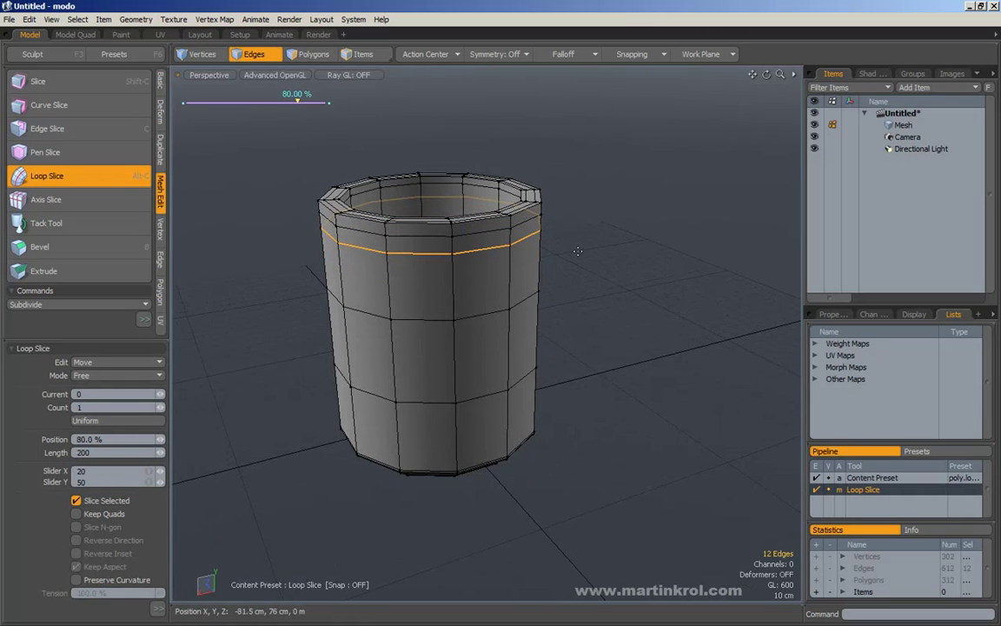
key(space)
click(611, 339)
Loop-slice the lowest section of the outer wall once, placing the new loop close to the base.
alt+drag(613, 344, 617, 326)
key(alt+l)
key(alt+c)
drag(425, 425, 495, 422)
drag(326, 102, 219, 102)
key(space)
click(627, 332)
Select the two lowest full edge loops on the outer wall and move them slightly upward.
alt+drag(598, 381, 610, 365)
double_click(494, 389)
shift+double_click(493, 452)
key(w)
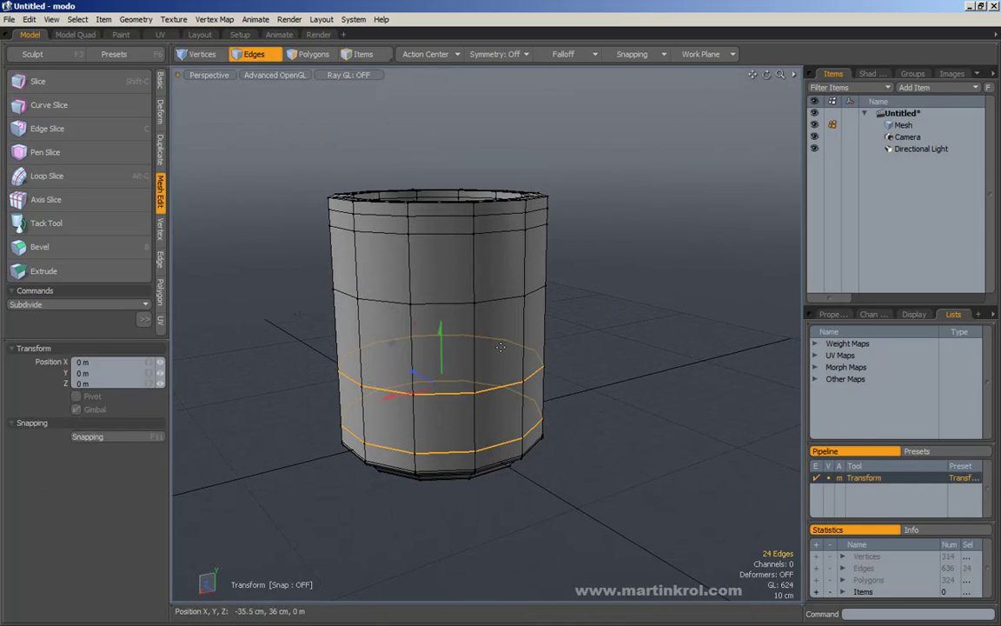
key(space)
click(572, 302)
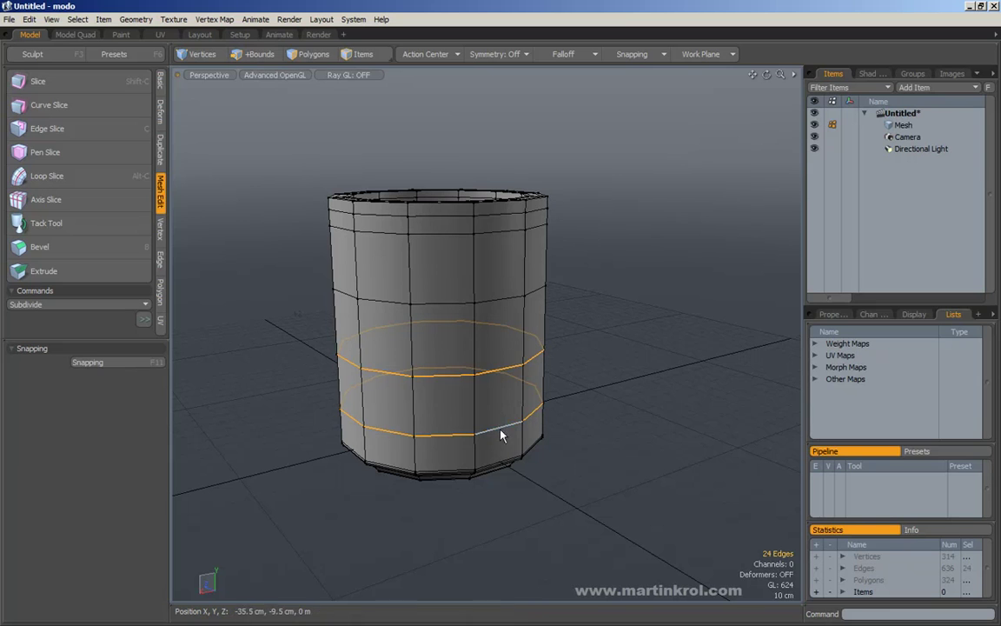
click(496, 319)
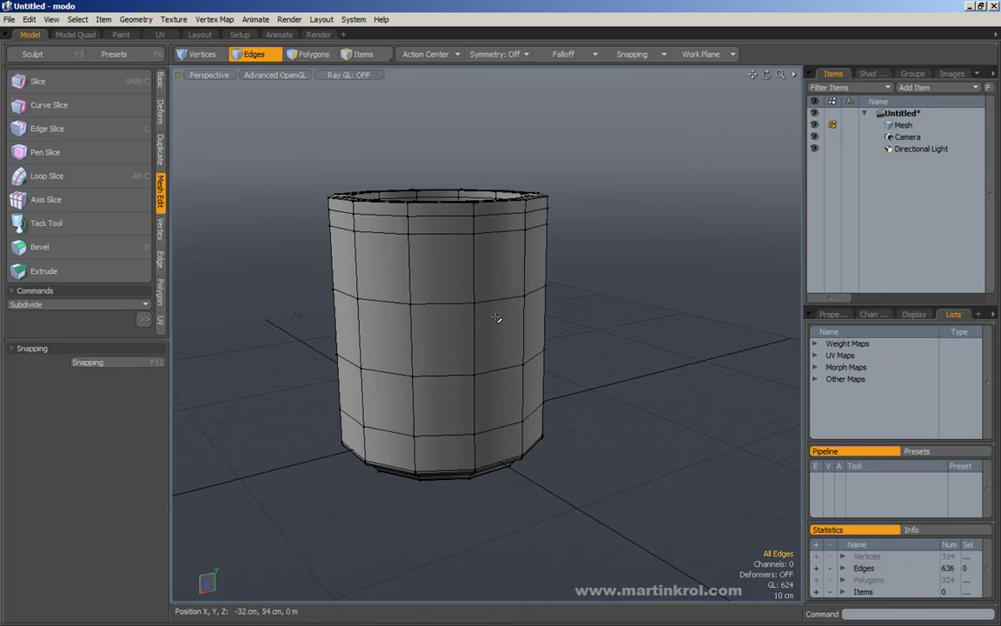
Reselect the two lower edge loops on the outer wall and move them 5 mm up in Y.
double_click(503, 374)
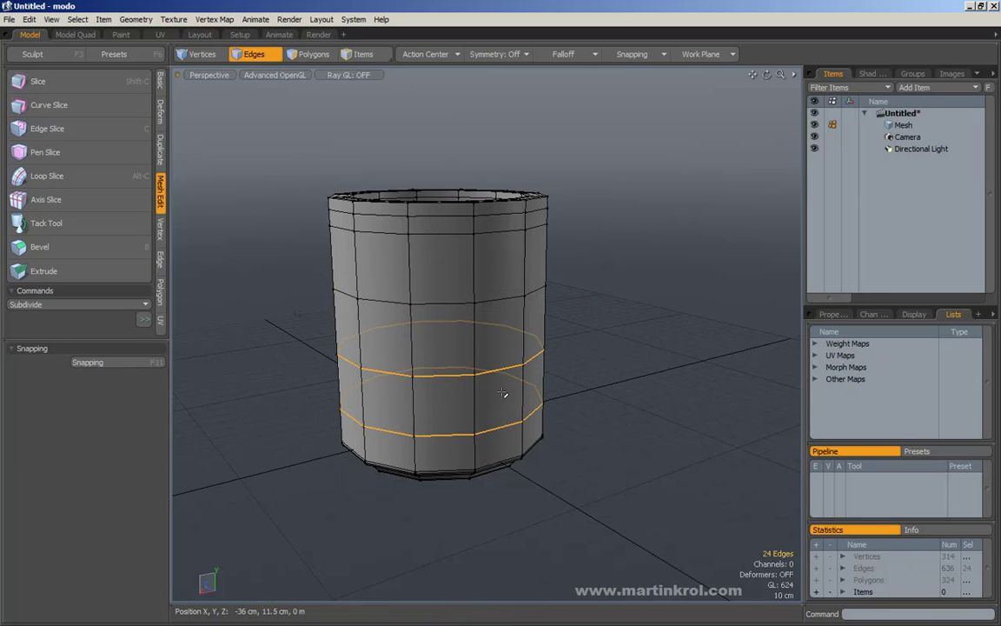
alt+drag(513, 383, 514, 386)
key(w)
mouse_move(441, 351)
mouse_down()
mouse_move(442, 337)
mouse_move(442, 359)
mouse_up()
drag(440, 315, 441, 313)
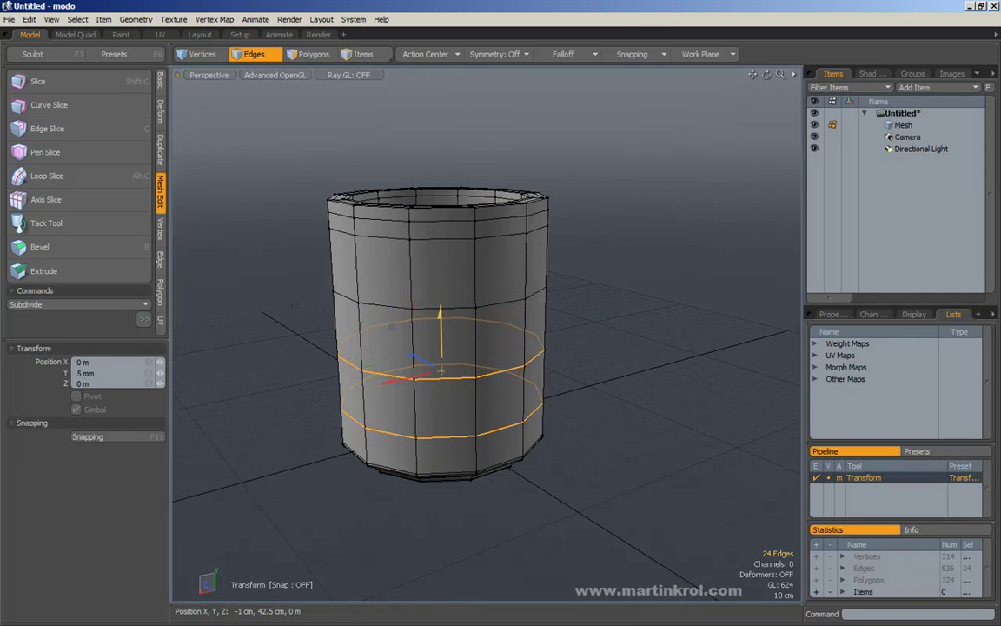
Select one upper and one lower polygon in the same column of the outer wall, leaving a row between them.
key(space)
click(635, 328)
alt+drag(634, 329, 583, 279)
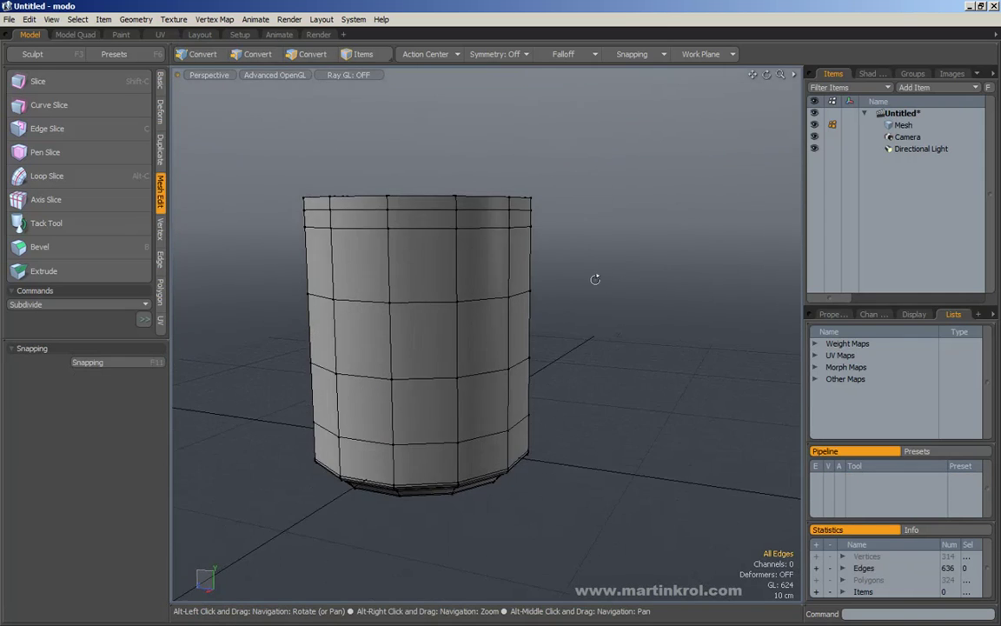
click(314, 54)
click(451, 271)
shift+click(462, 381)
alt+drag(424, 415, 462, 389)
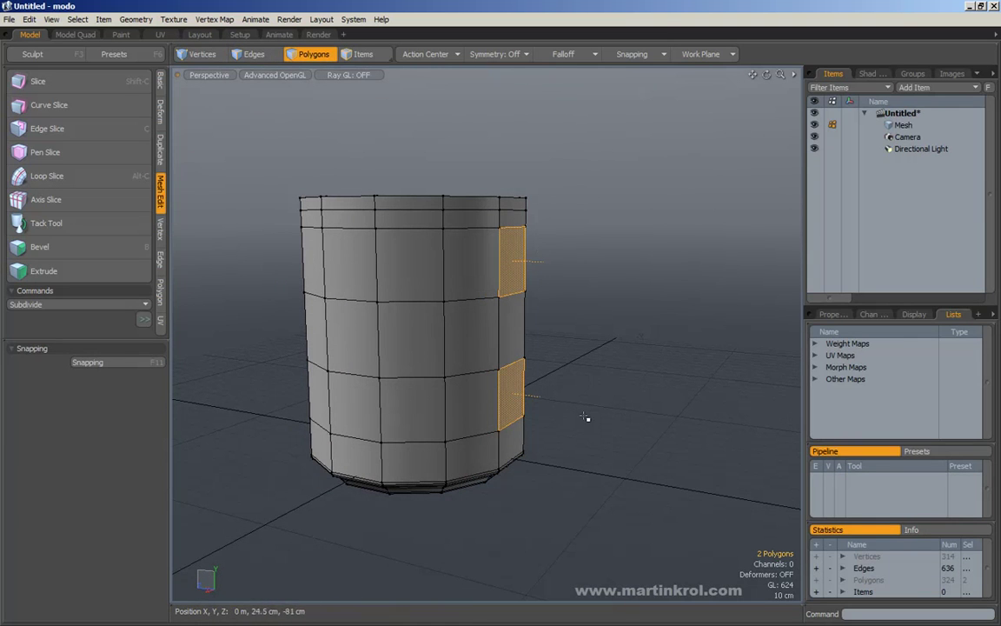
alt+drag(567, 264, 552, 290)
click(572, 293)
click(493, 266)
alt+drag(494, 266, 553, 377)
shift+click(425, 404)
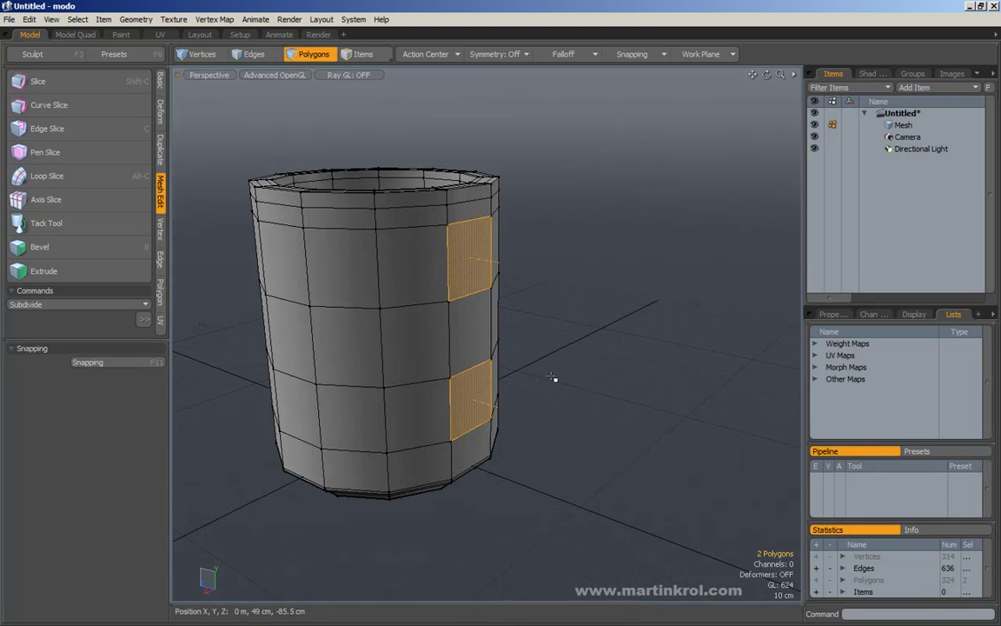
Bevel the two selected wall polygons outward into short handle stubs.
click(40, 248)
alt+drag(469, 356, 523, 282)
key(space)
Select the upper stub's end polygon and move it slightly upward.
click(491, 246)
alt+drag(493, 247, 536, 258)
key(w)
drag(513, 217, 513, 211)
key(space)
Select the lower stub's end polygon and rotate it -10.5° about X.
click(512, 393)
alt+drag(515, 394, 563, 330)
key(w)
key(e)
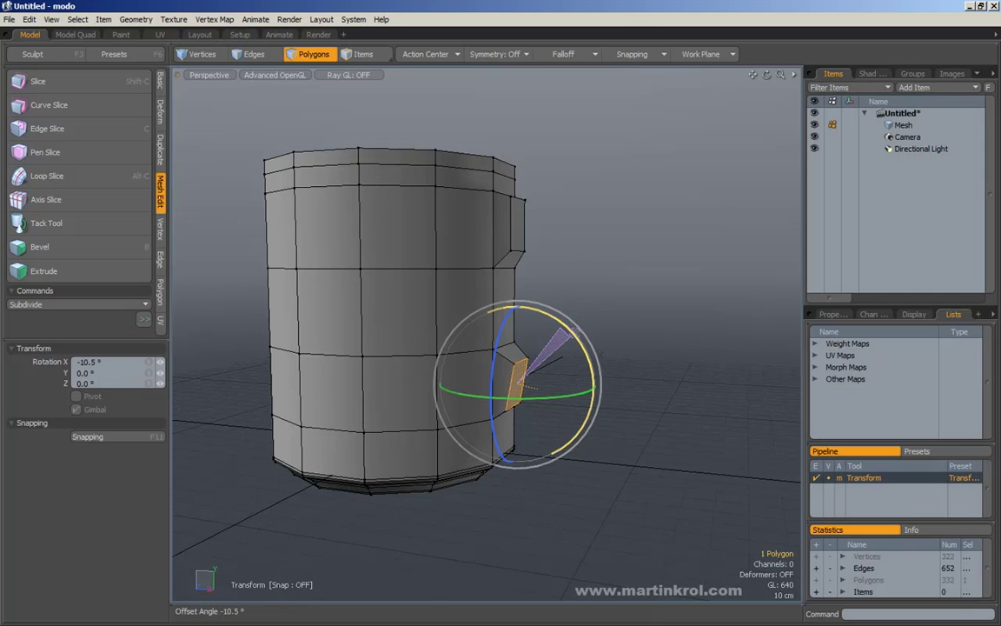
alt+drag(582, 277, 599, 301)
key(space)
Rotate the upper stub's end polygon about X so that it faces slightly upward.
click(532, 253)
key(e)
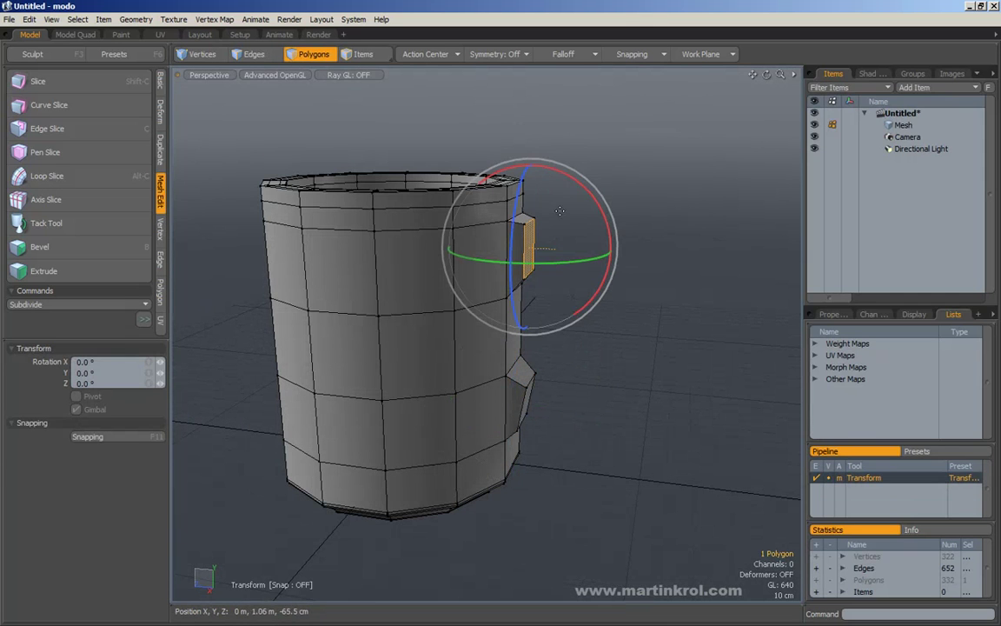
drag(576, 179, 666, 229)
key(space)
click(666, 229)
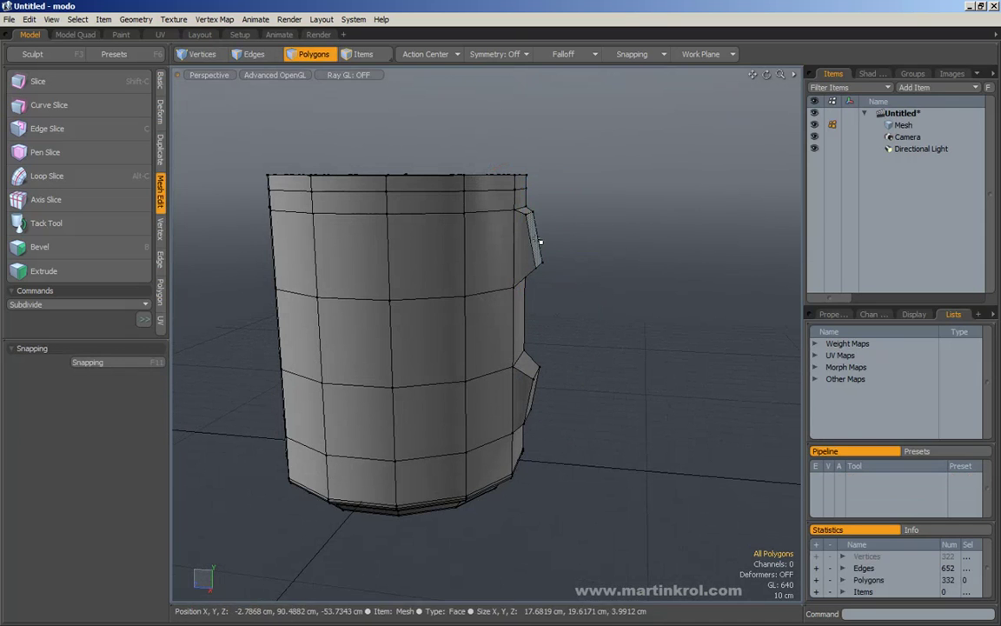
Select both stub end polygons and bevel them outward by one more segment.
click(539, 242)
alt+drag(539, 243, 545, 294)
shift+click(505, 385)
alt+drag(505, 384, 589, 355)
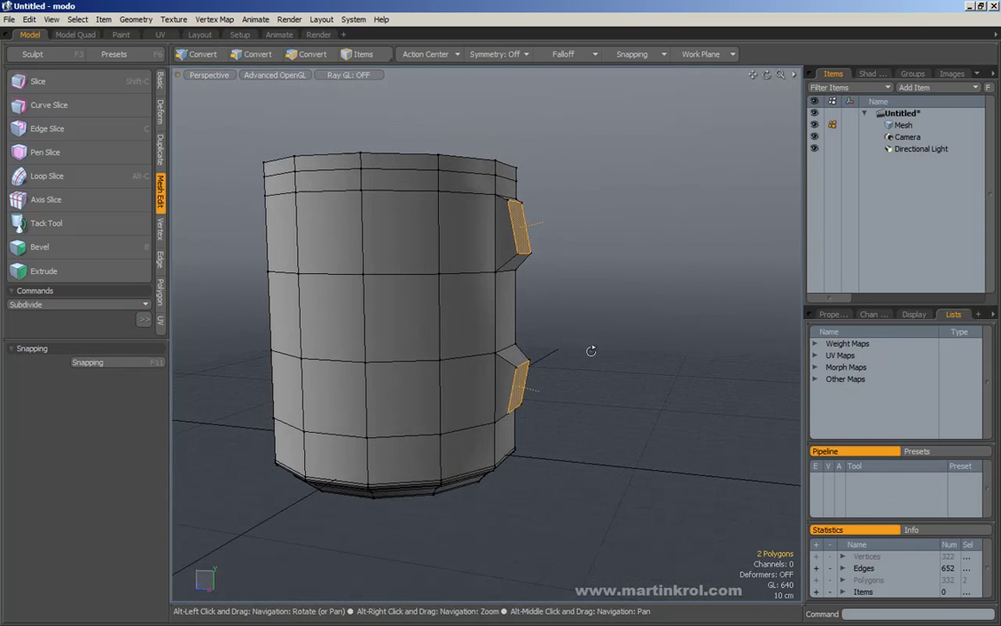
key(b)
drag(559, 312, 586, 376)
key(space)
click(613, 345)
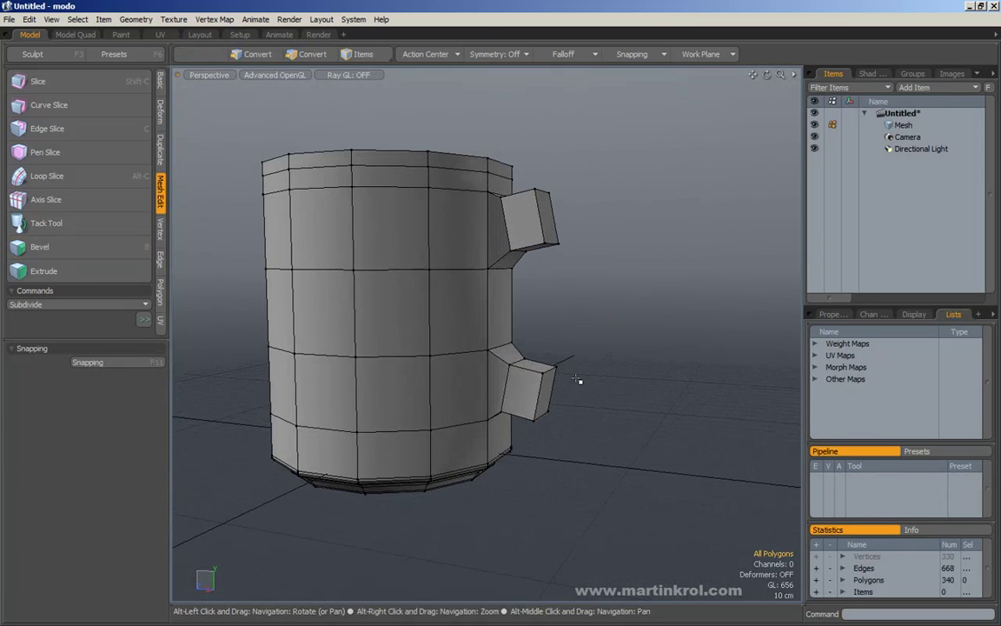
Select the upper arm's end polygon and rotate it about X until it stands roughly vertical.
alt+drag(522, 179, 590, 236)
click(559, 230)
key(e)
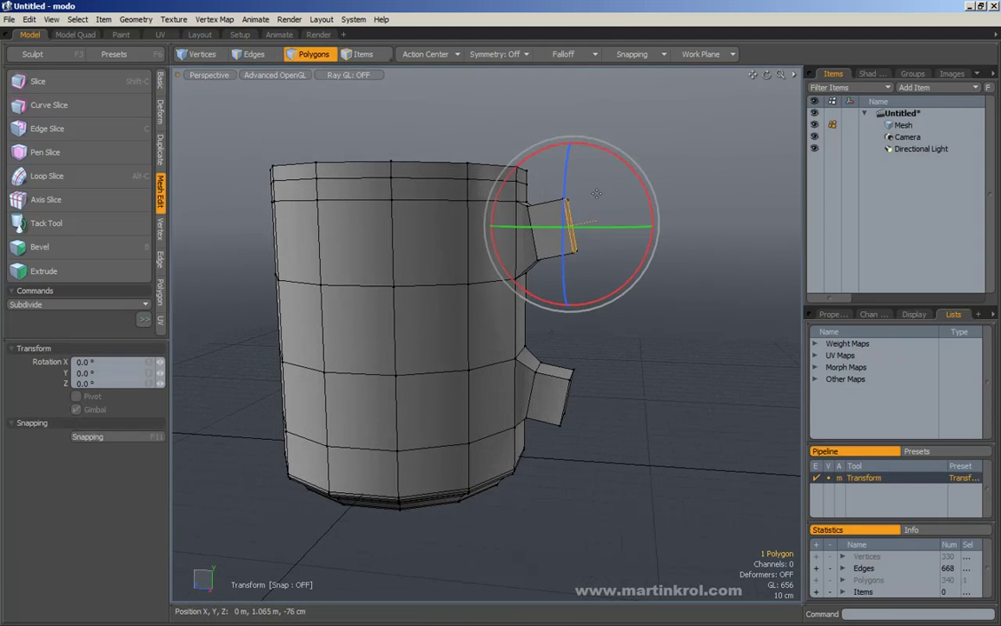
drag(610, 155, 684, 224)
key(space)
Bevel another segment out of the upper arm and angle its end polygon downward.
key(b)
key(e)
drag(657, 161, 673, 177)
key(w)
drag(609, 153, 553, 216)
key(space)
Select the lower arm's end polygon and bevel it outward by another segment.
alt+drag(615, 381, 577, 395)
click(545, 394)
key(b)
drag(603, 358, 620, 402)
Rotate the lower arm's end polygon to face upward and move it slightly up and outward.
key(e)
drag(616, 332, 571, 331)
key(w)
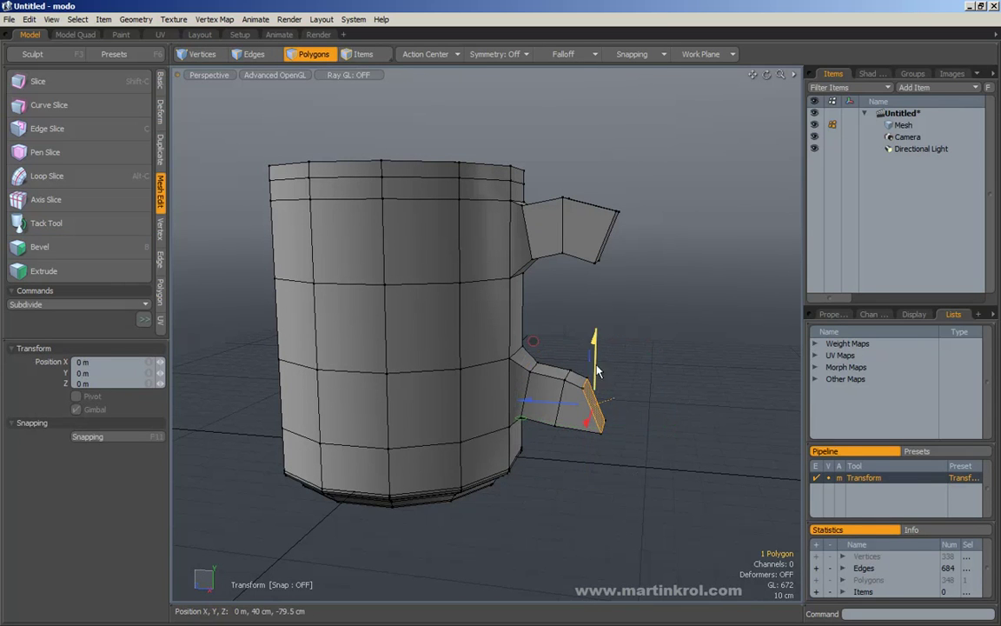
drag(594, 368, 594, 355)
drag(560, 394, 659, 358)
key(space)
click(649, 368)
Select the end polygons of both arms and connect them with a curved Bridge to close the handle.
click(609, 398)
alt+drag(610, 396, 625, 329)
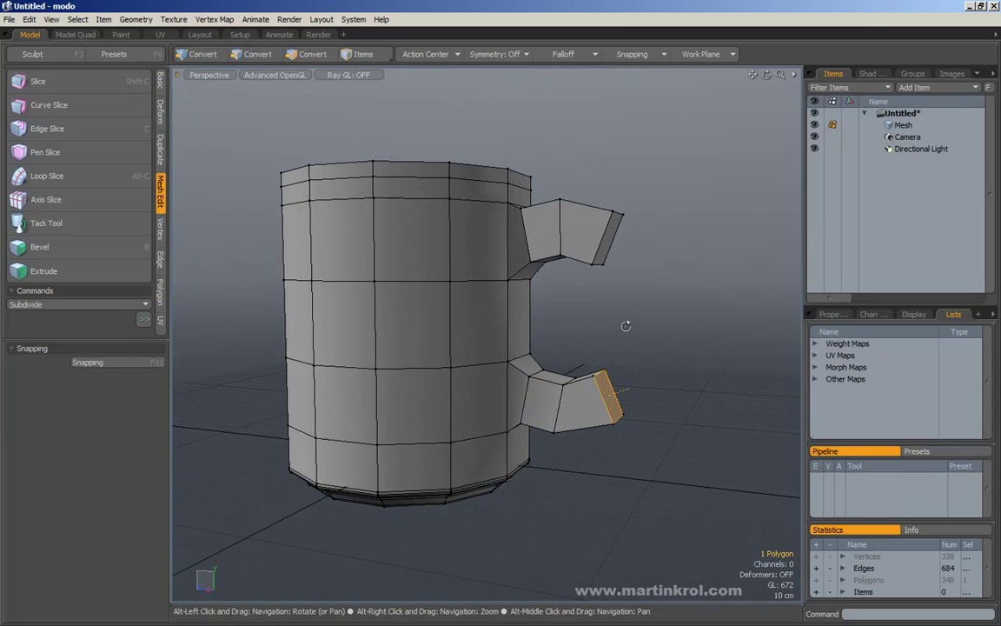
alt+drag(641, 246, 586, 337)
shift+click(558, 251)
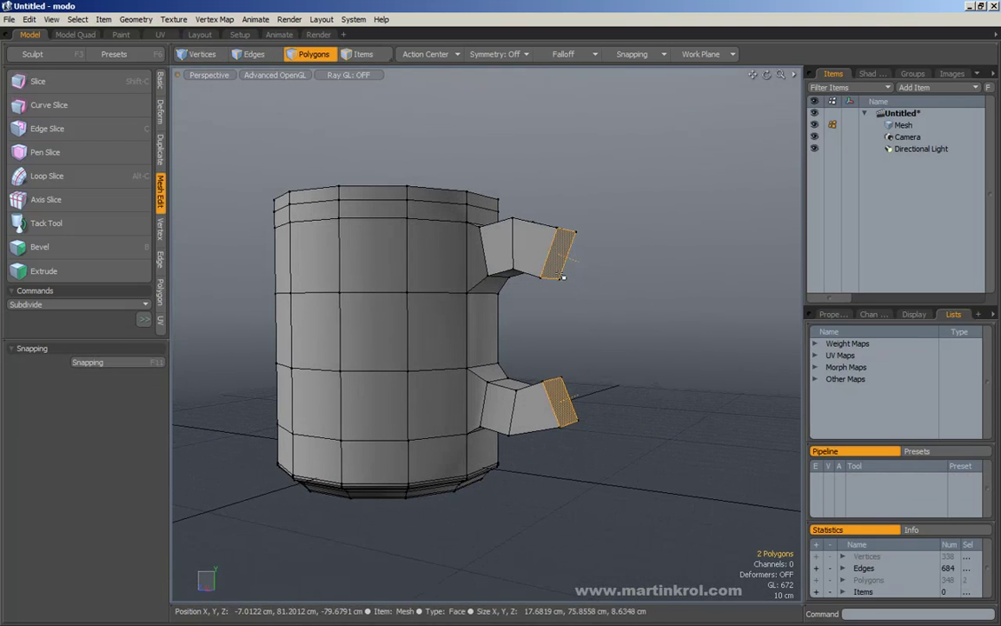
click(159, 135)
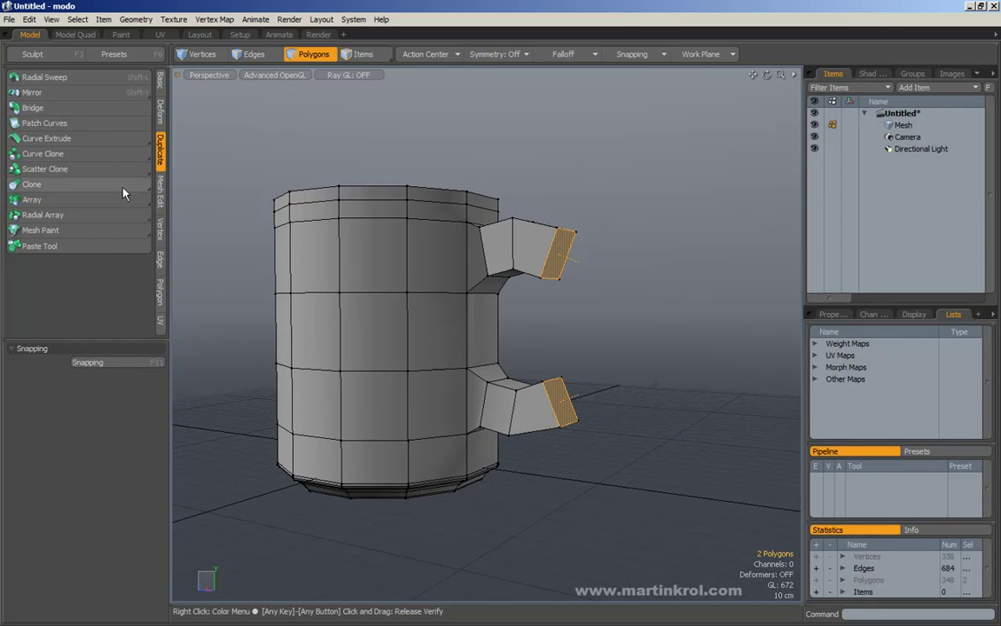
click(159, 291)
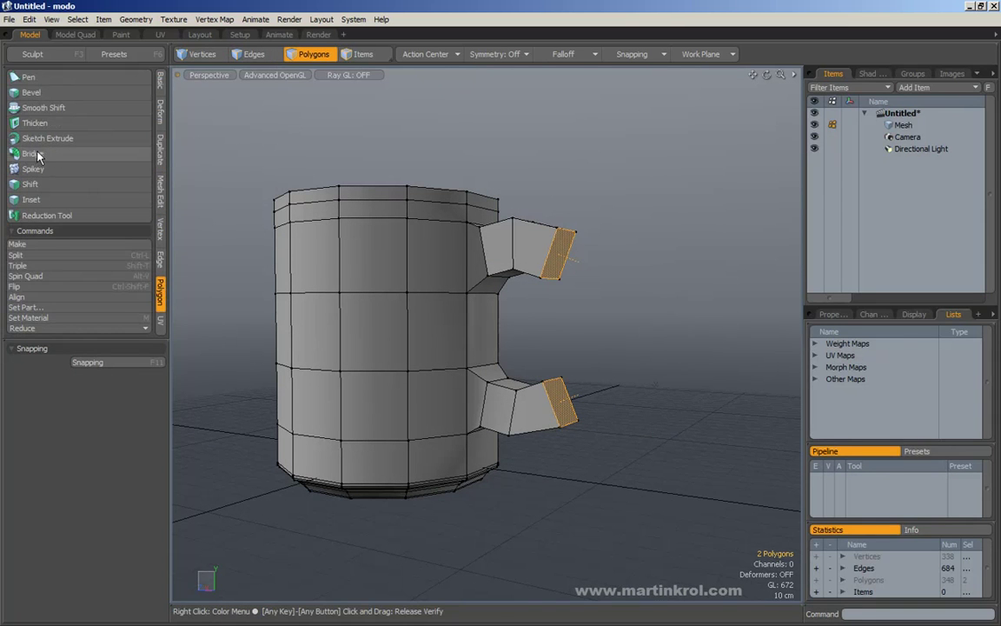
click(160, 80)
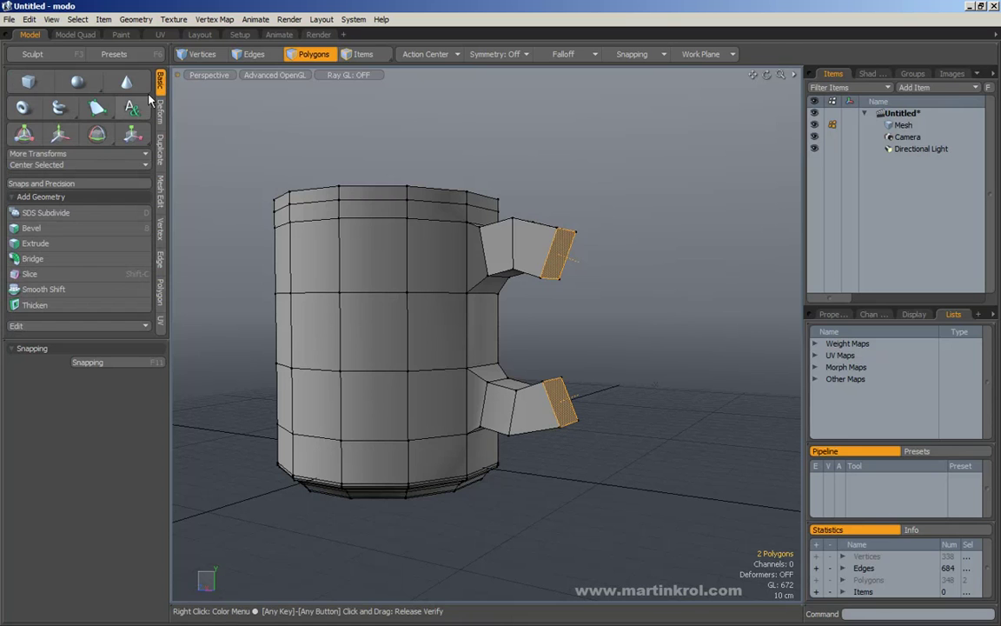
click(160, 297)
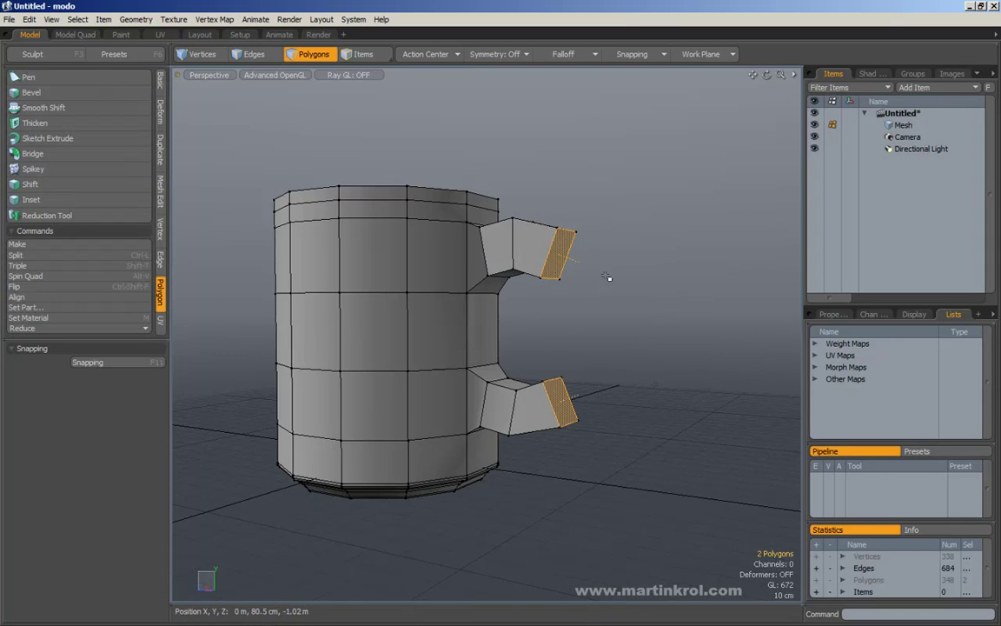
click(33, 154)
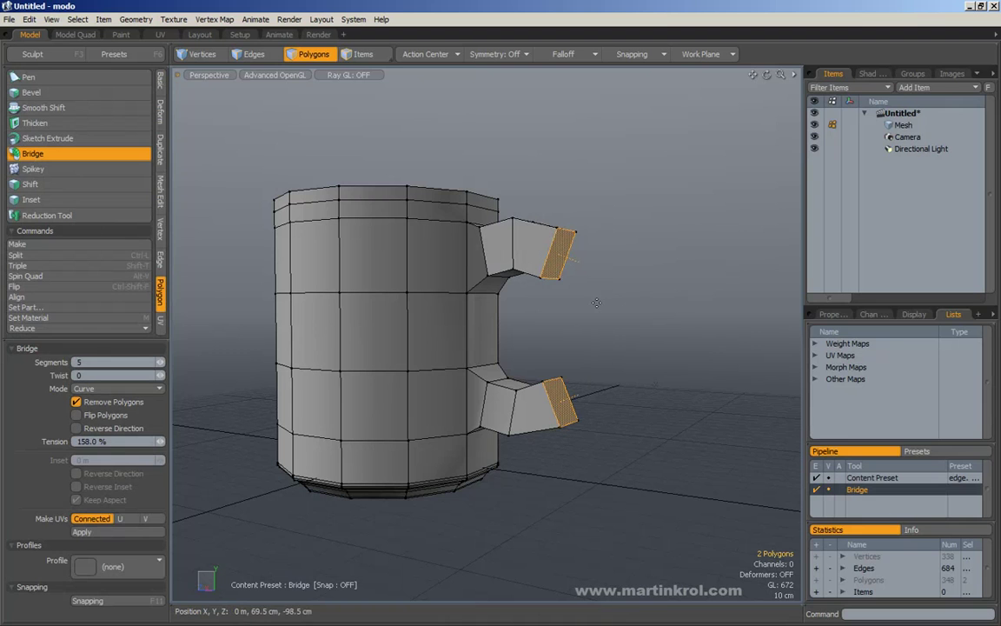
click(596, 303)
alt+drag(664, 306, 657, 313)
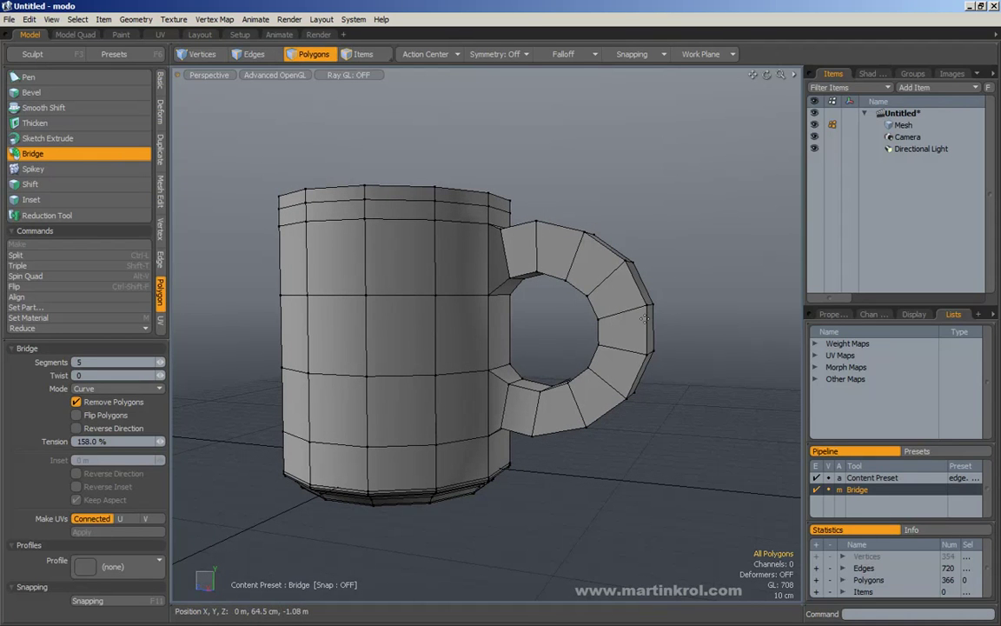
Reduce the handle bridge to 4 segments.
mouse_move(160, 362)
mouse_down()
mouse_move(146, 363)
mouse_move(156, 363)
mouse_up()
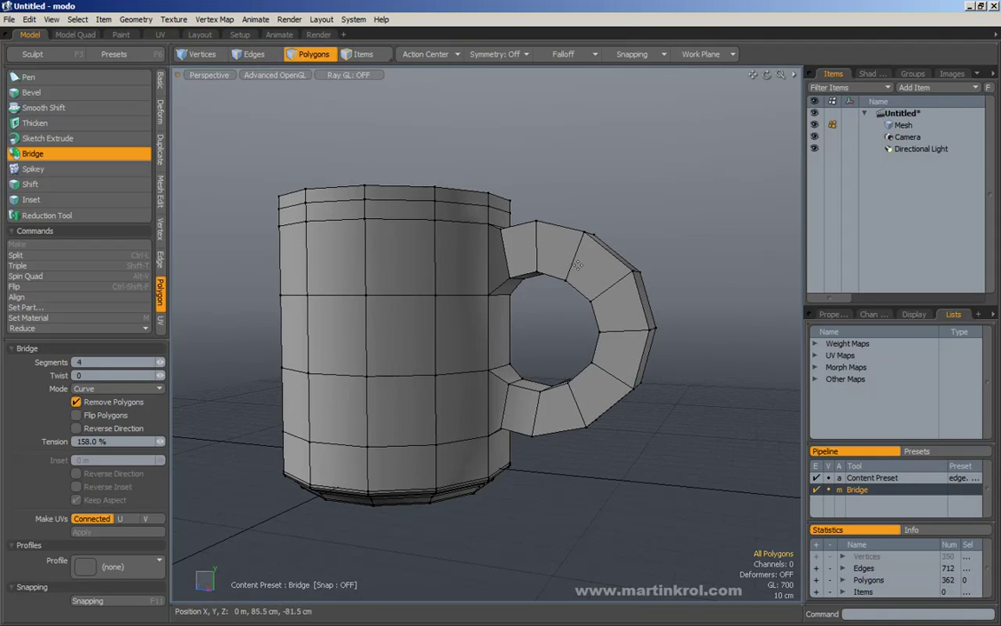
alt+drag(561, 372, 617, 340)
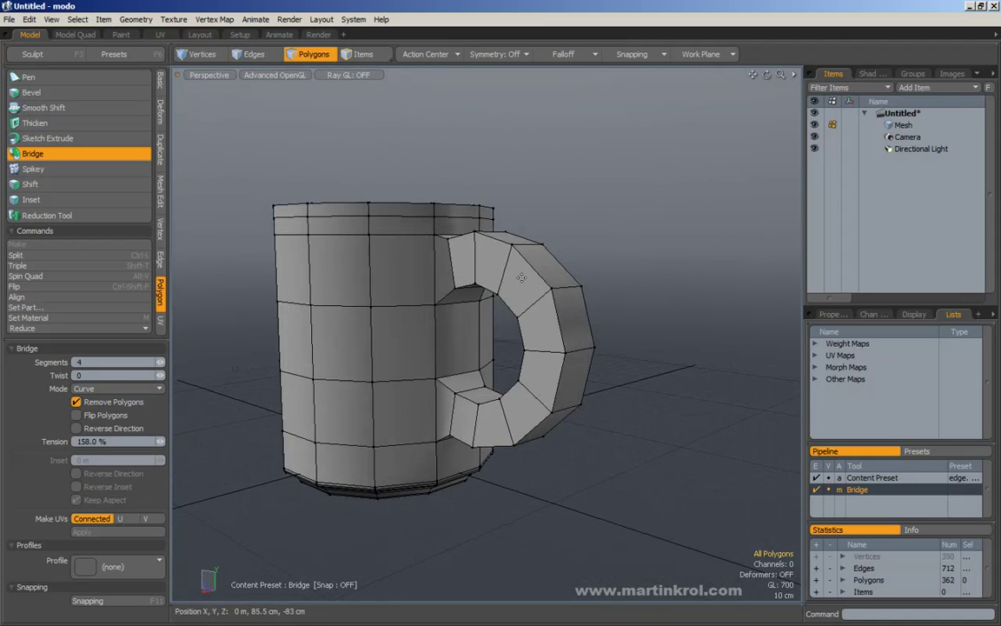
alt+drag(504, 355, 572, 358)
alt+drag(566, 250, 611, 306)
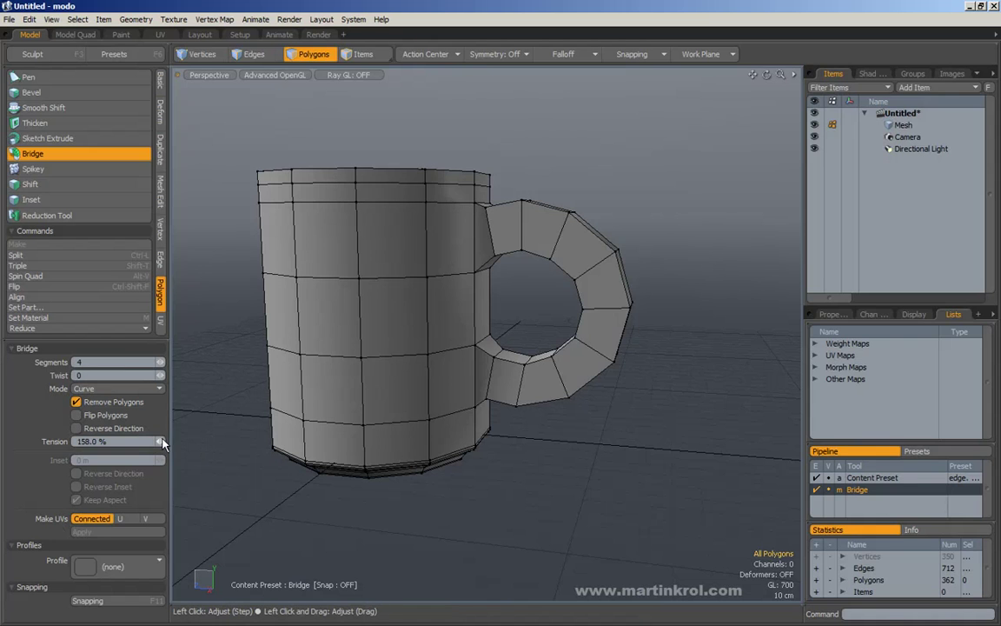
Set the handle bridge's tension to 90 % and finish the Bridge tool.
drag(160, 442, 115, 442)
alt+middle_drag(520, 357, 533, 411)
alt+drag(533, 411, 570, 408)
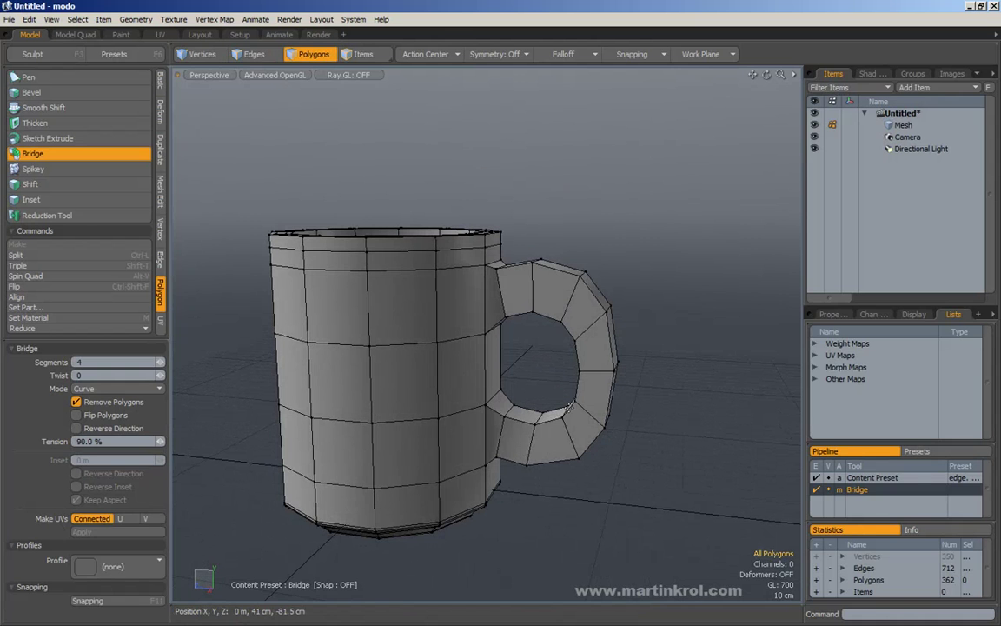
key(space)
Switch to vertex selection and select through the mesh the vertex pair on the lower inner curve of the handle.
alt+drag(571, 411, 525, 349)
alt+drag(456, 360, 478, 271)
click(200, 54)
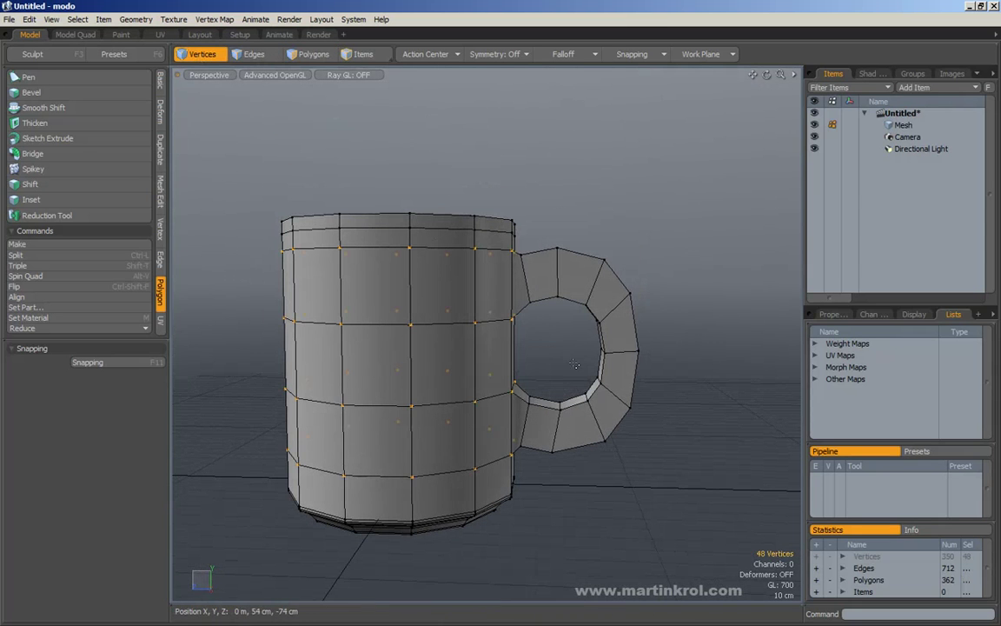
middle_drag(565, 287, 568, 363)
middle_drag(624, 333, 551, 419)
mouse_move(561, 421)
middle_down()
mouse_move(536, 384)
mouse_move(562, 423)
middle_up()
alt+drag(558, 428, 552, 420)
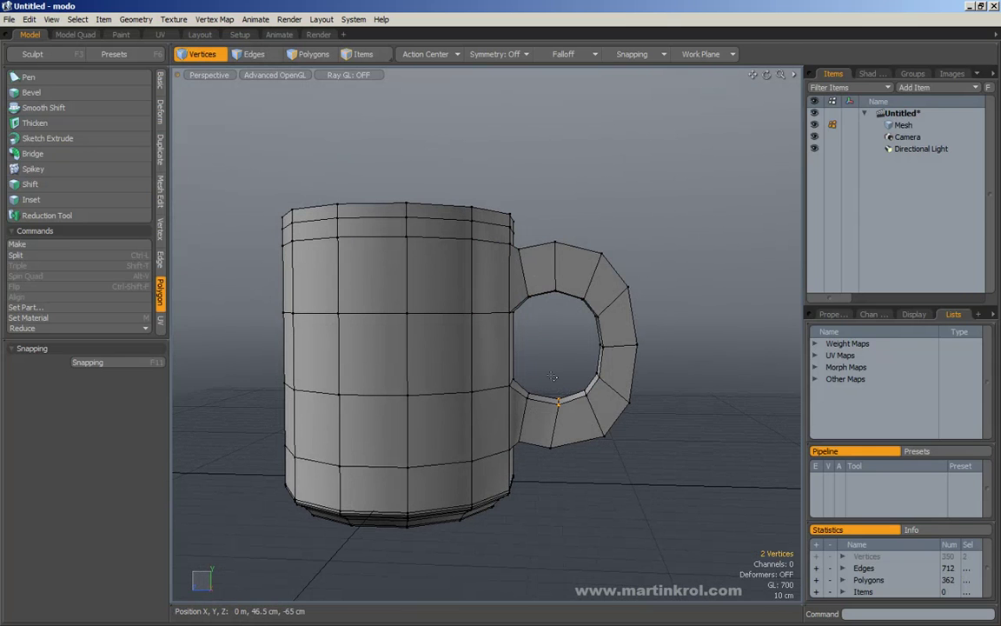
alt+drag(548, 312, 536, 331)
alt+drag(547, 386, 569, 340)
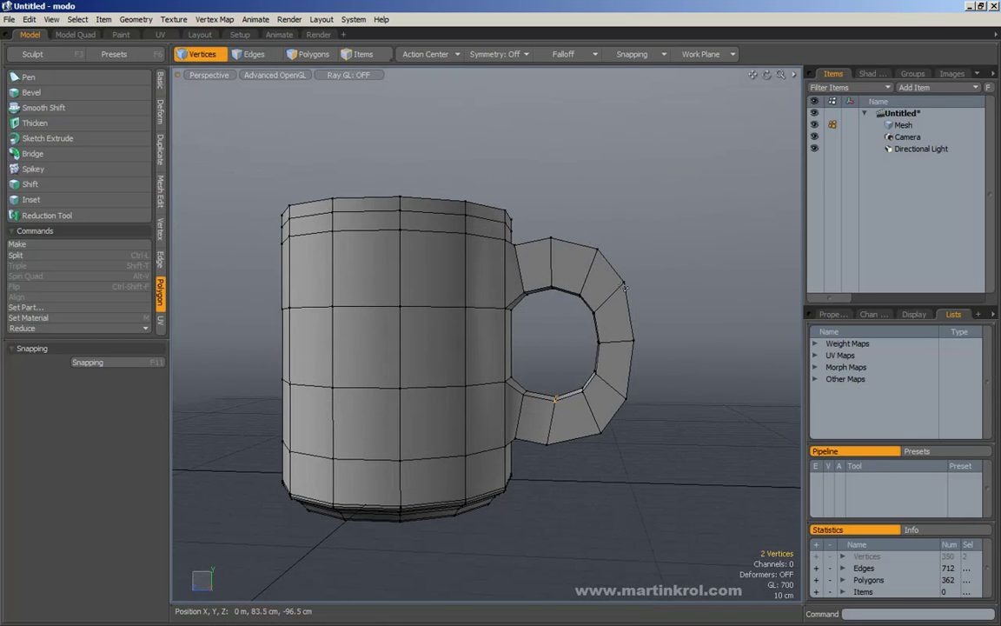
alt+drag(633, 288, 539, 295)
Show the mug in the orthographic Right view and clear the vertex selection.
key(KP_2)
key(KP_3)
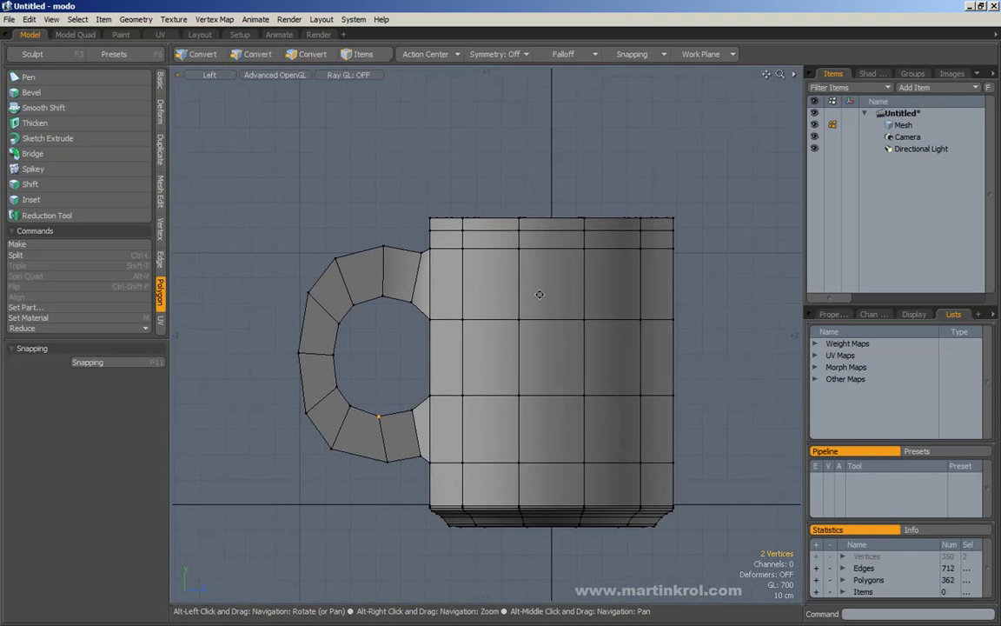
alt+middle_drag(539, 295, 565, 287)
scroll(566, 288, down, 1)
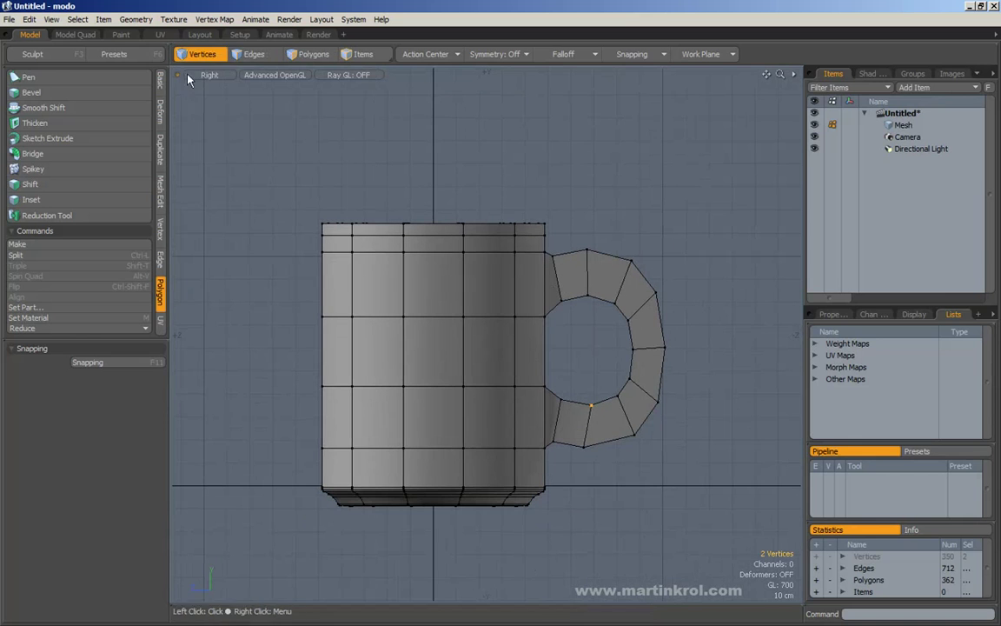
click(210, 79)
click(193, 73)
click(208, 76)
click(193, 76)
scroll(629, 287, up, 1)
alt+drag(631, 287, 560, 285)
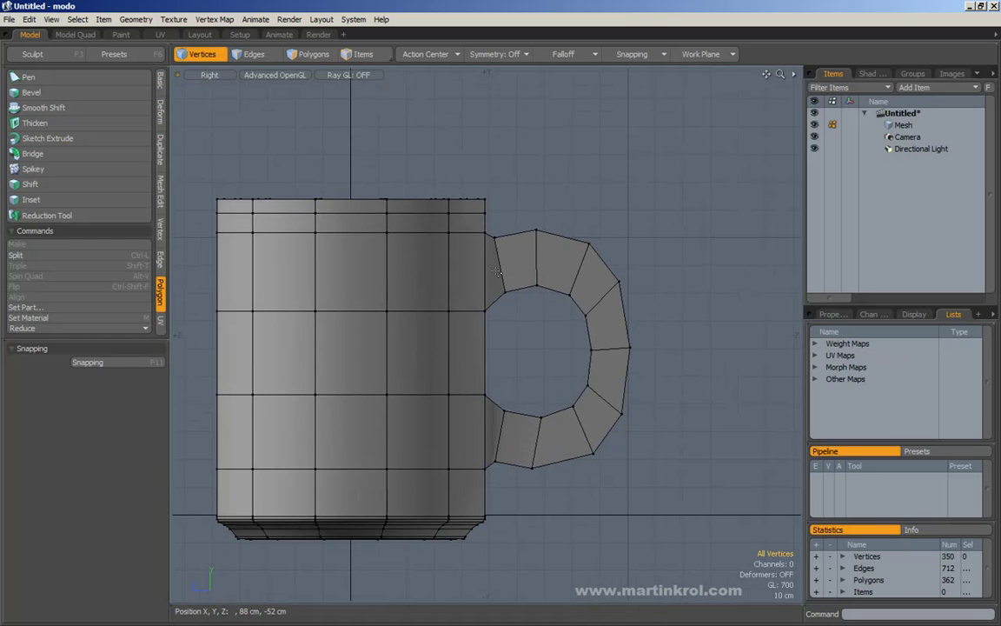
Select the two upper inner vertex pairs of the handle nearest the cup and move them 8 cm in Y and -5 mm in Z.
drag(522, 319, 522, 321)
drag(505, 277, 530, 310)
key(w)
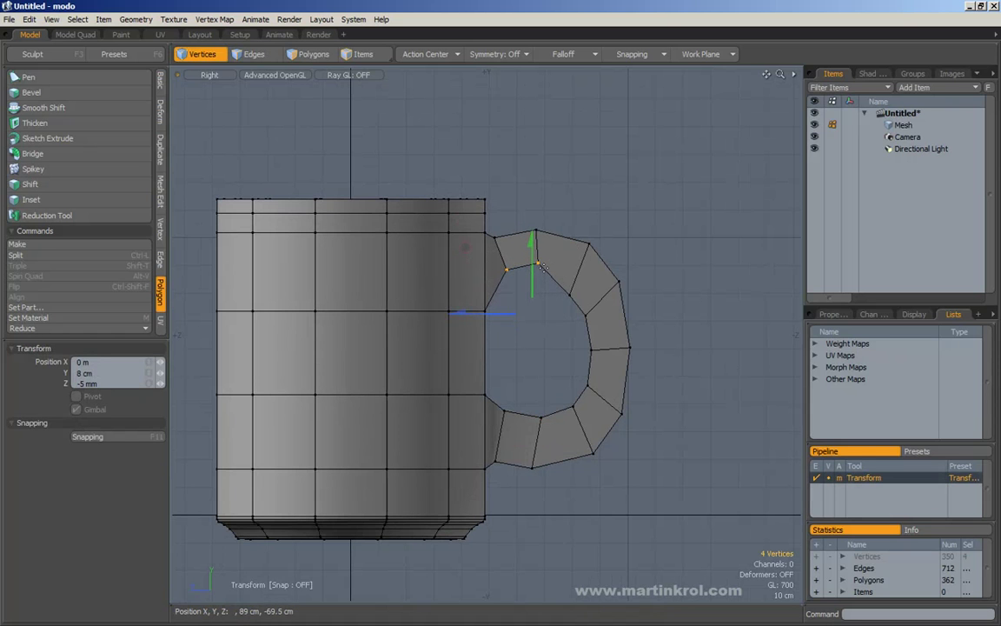
key(space)
Move the next two upper inner vertex pairs up and outward to thin the handle's upper bend.
key(w)
mouse_move(543, 337)
mouse_down()
mouse_move(543, 321)
mouse_move(549, 315)
mouse_move(546, 331)
mouse_move(553, 321)
mouse_up()
key(space)
key(w)
key(space)
Select the vertex pair at the middle of the handle's inner curve and move it outward.
middle_drag(571, 327, 599, 361)
key(w)
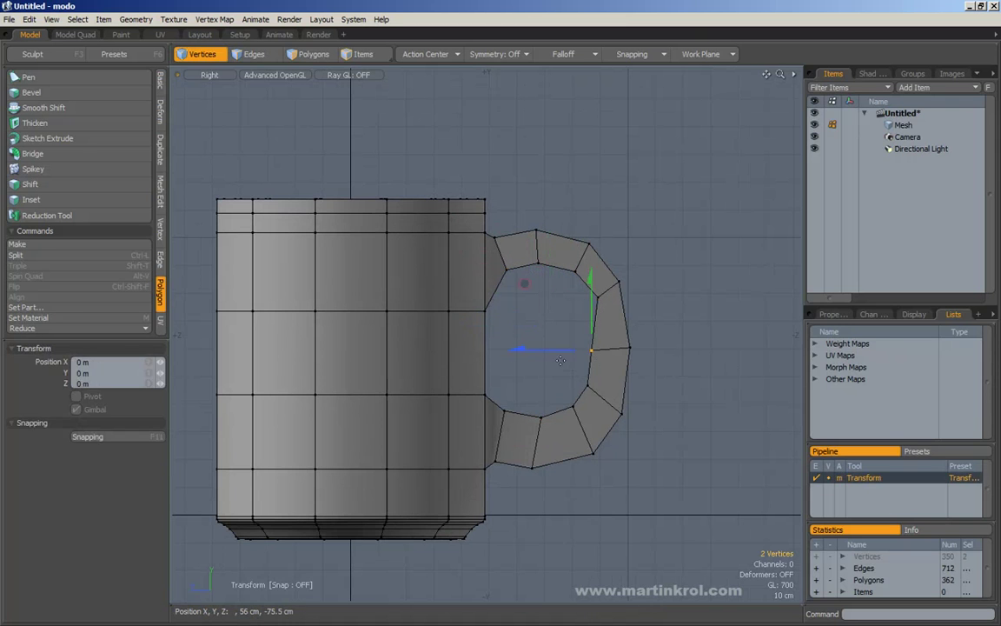
drag(569, 362, 582, 357)
key(space)
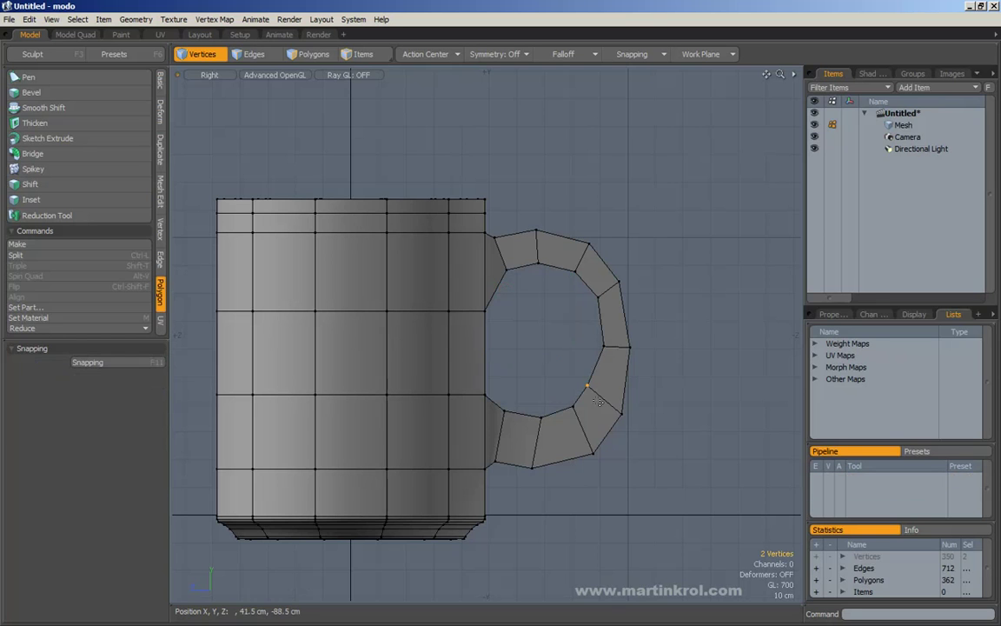
Thin the handle's lower bend by moving its first inner vertex pair -4.5 cm in Y and -5 cm in Z and the next pair downward.
key(w)
drag(548, 372, 560, 385)
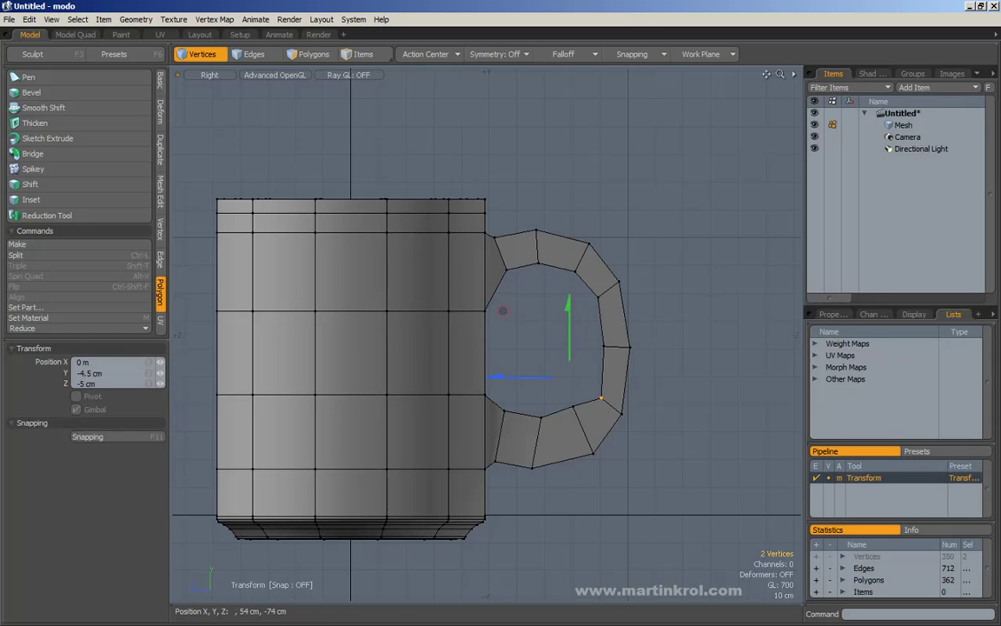
key(space)
key(w)
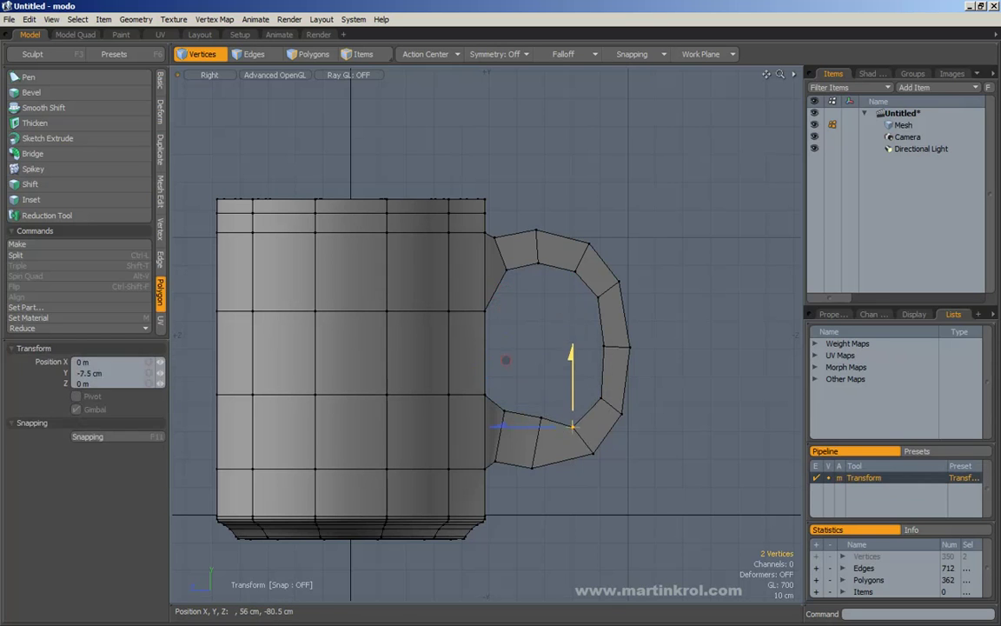
drag(540, 352, 551, 394)
key(space)
Select a single vertex on the handle's lower inner curve and move it -7 cm in Y and 5 mm in Z.
click(541, 418)
key(w)
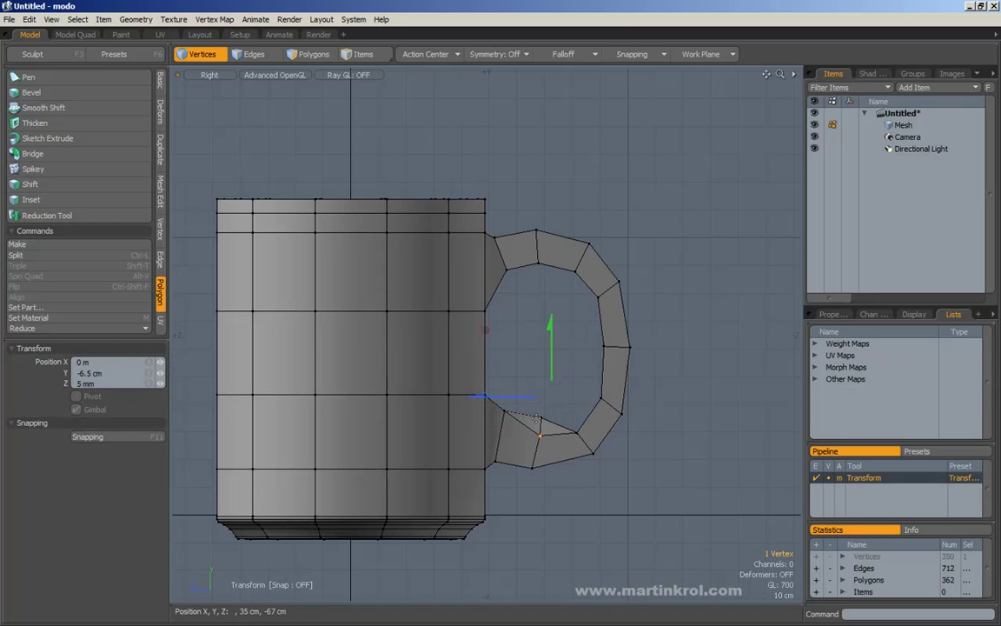
key(space)
drag(552, 377, 539, 447)
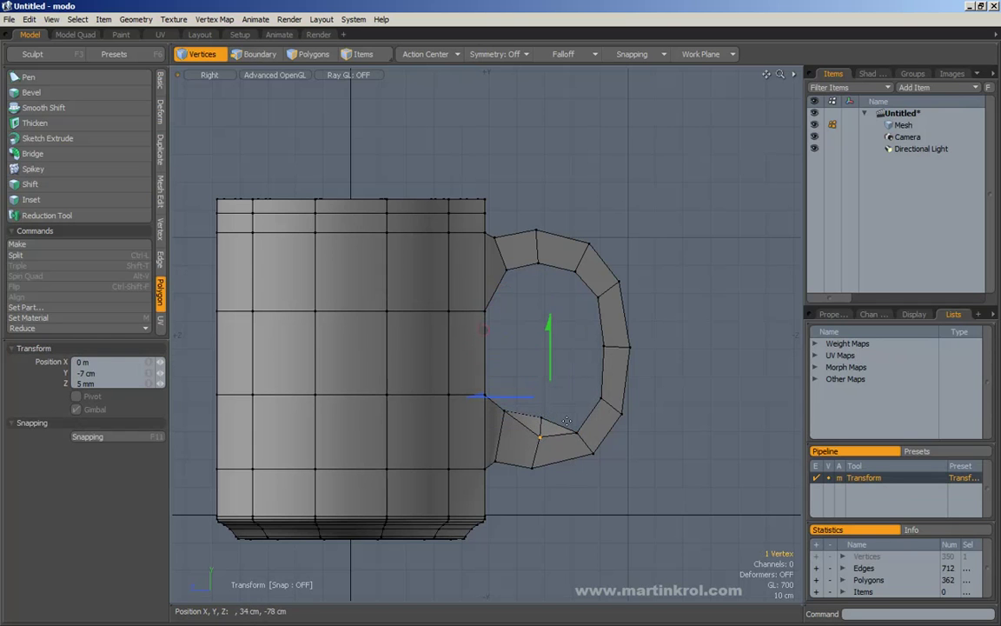
Move the vertex pair at the lowest part of the handle's inner curve downward to thin the lower arm.
key(space)
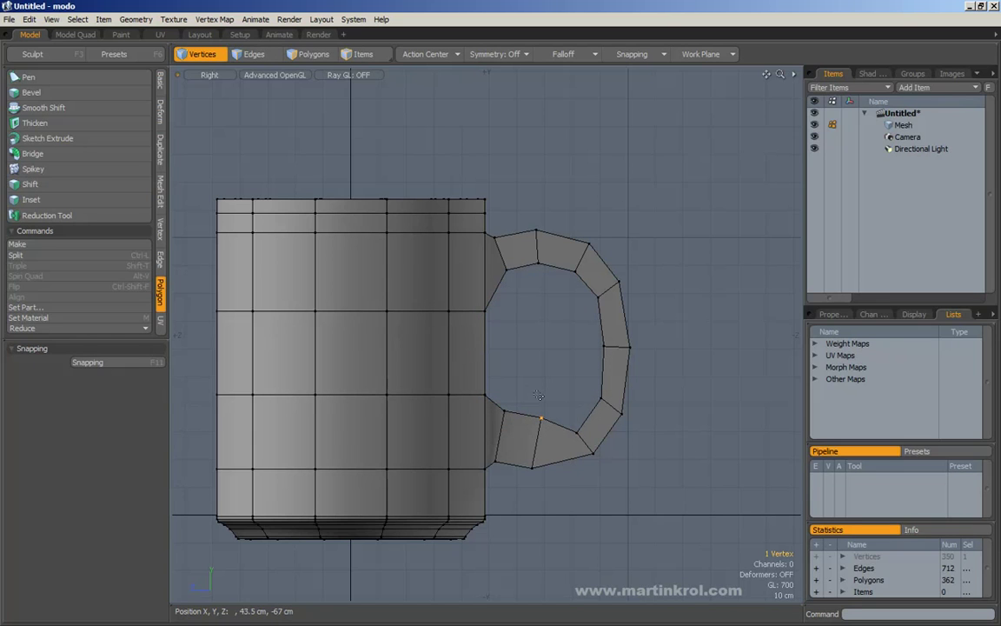
right_drag(533, 396, 558, 435)
ctrl+right_drag(539, 421, 558, 444)
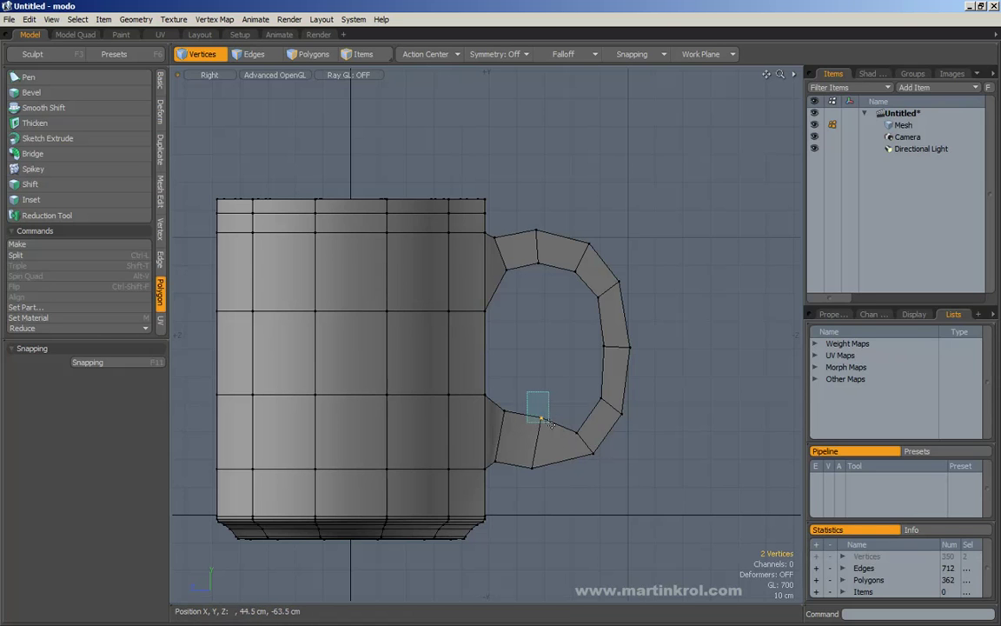
right_drag(562, 434, 564, 435)
key(w)
drag(564, 370, 562, 392)
Lower the inner vertex pair of the handle's lower arm closest to the mug wall.
key(q)
right_drag(491, 393, 517, 422)
key(w)
drag(547, 377, 547, 393)
key(space)
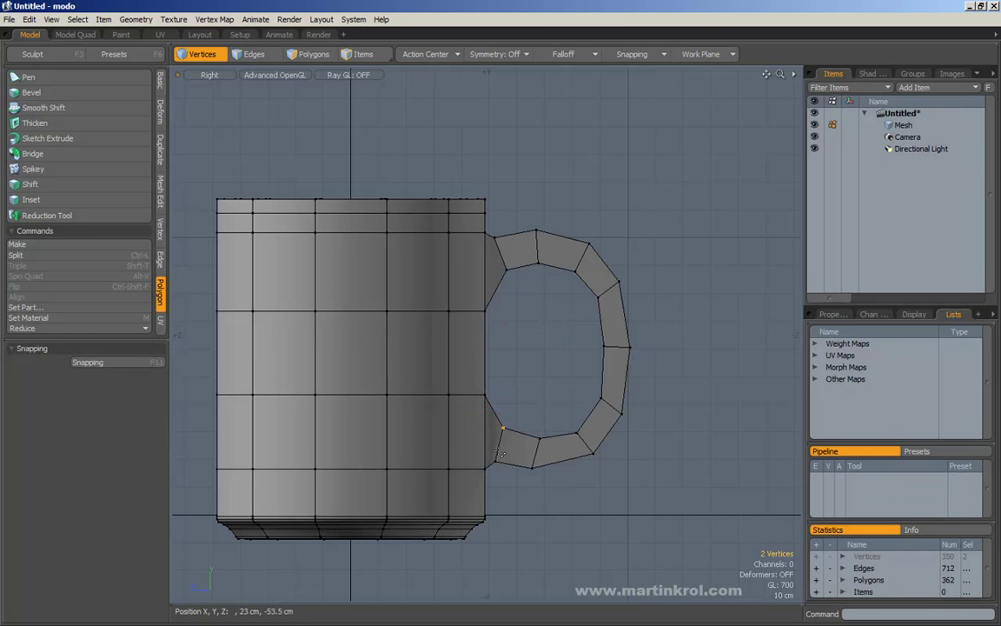
Raise the two outer vertex pairs on the underside of the handle's lower arm to thin it near the mug.
right_drag(513, 472, 514, 474)
key(w)
drag(515, 482, 516, 471)
key(q)
right_drag(520, 452, 550, 485)
key(w)
drag(557, 491, 559, 486)
key(space)
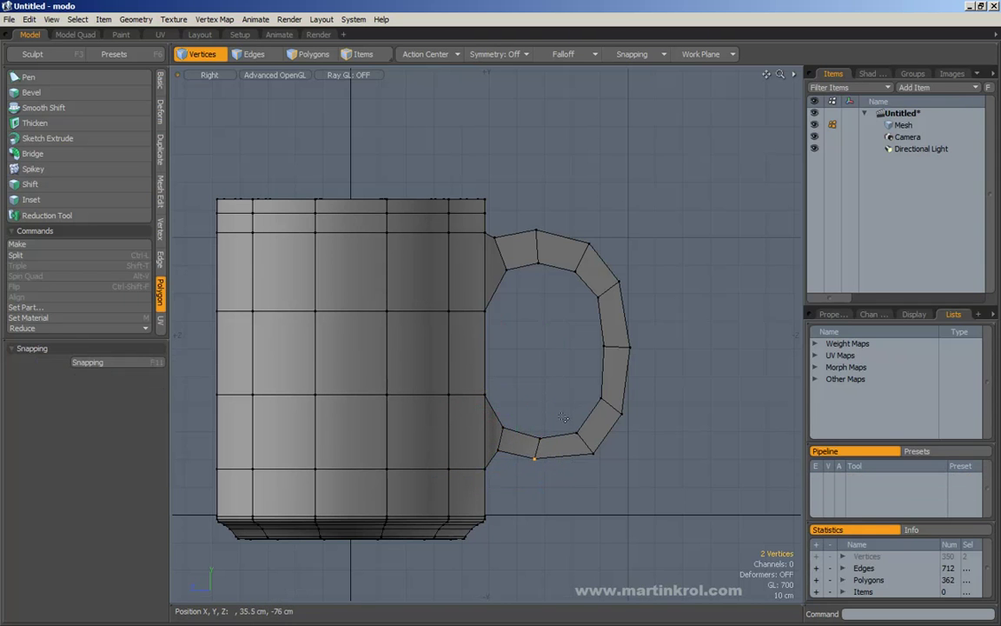
Shift the two cross-sections of the handle's lower bend, inner and outer vertices together, toward the mug wall.
right_drag(564, 416, 613, 487)
key(w)
drag(637, 499, 622, 496)
key(space)
right_drag(585, 379, 647, 436)
key(w)
drag(661, 454, 645, 453)
key(space)
Move the cross-section at the handle's middle inward toward the mug and slightly down.
right_drag(584, 317, 638, 364)
key(w)
drag(677, 387, 664, 392)
key(space)
Nudge both cross-sections of the lower bend slightly further up and toward the mug.
right_drag(560, 373, 613, 420)
key(w)
drag(638, 436, 633, 434)
key(space)
right_drag(554, 418, 609, 465)
key(w)
drag(613, 468, 610, 465)
key(space)
Shift the lowest inner vertex pair toward the mug and nudge the handle's middle inner pair slightly outward.
right_drag(526, 423, 536, 436)
key(w)
key(space)
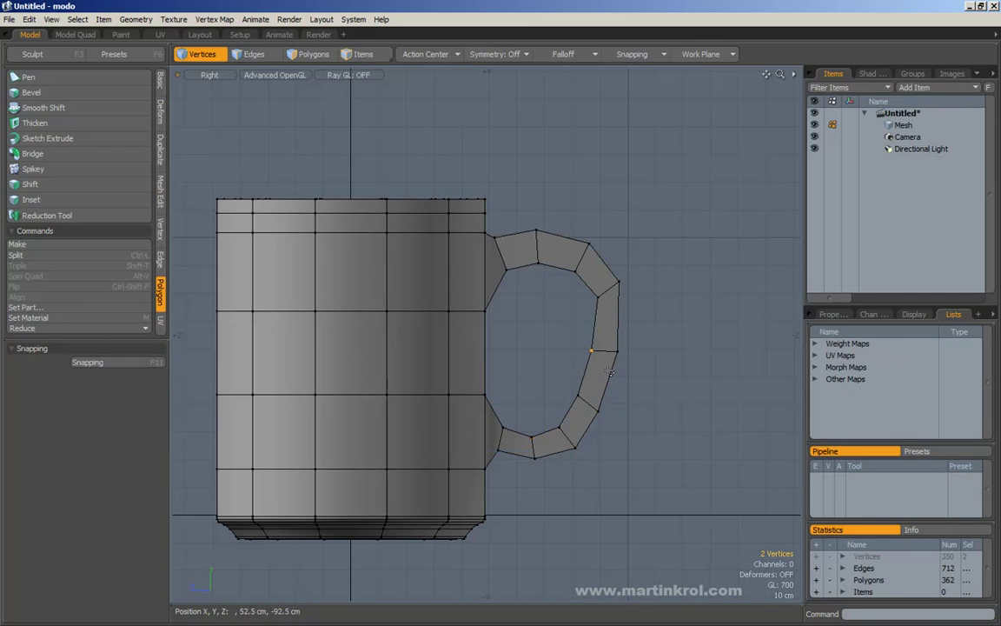
key(w)
key(space)
Nudge the two inner vertex pairs of the lower bend slightly downward to even out the handle's thickness.
middle_drag(577, 370, 593, 387)
key(w)
drag(612, 386, 612, 388)
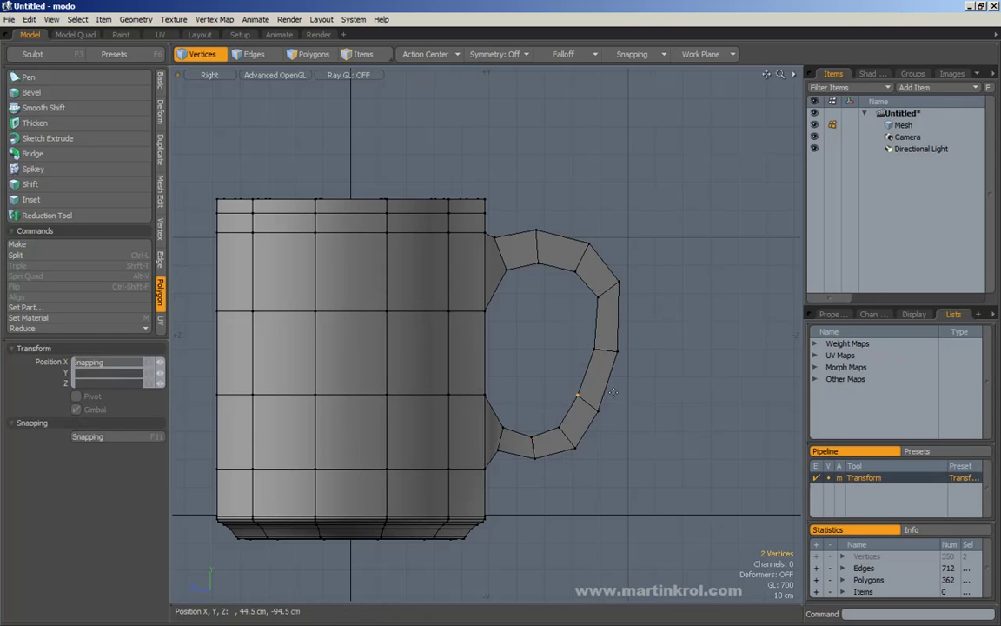
key(space)
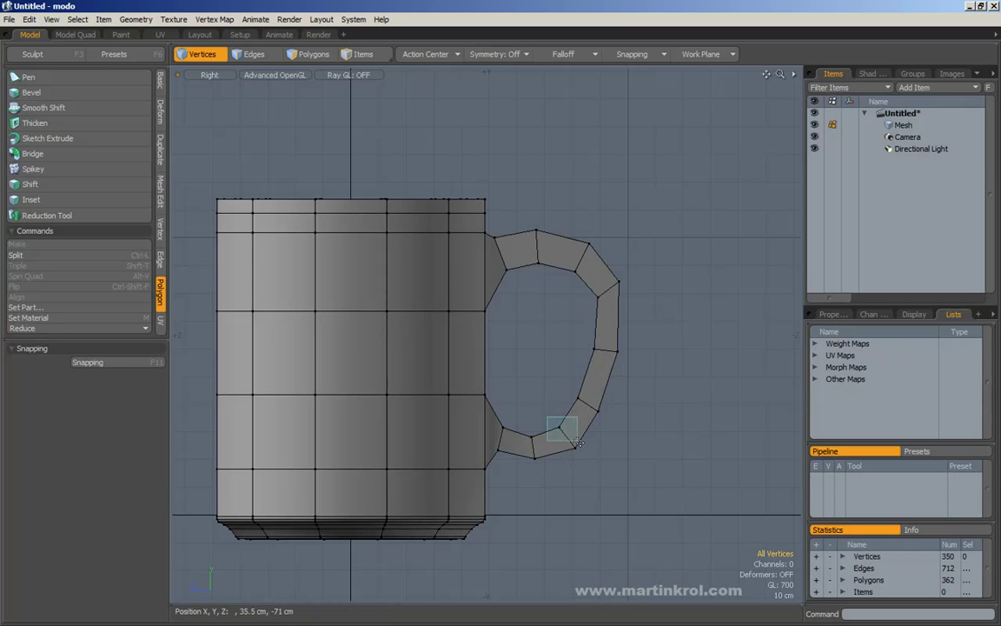
drag(576, 443, 575, 443)
key(w)
key(space)
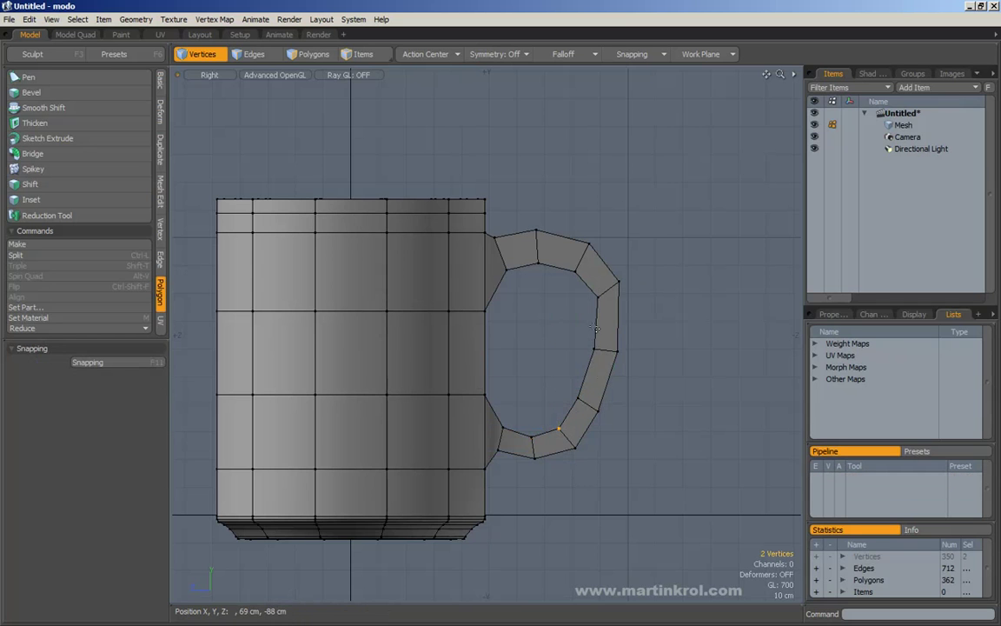
Raise the inner vertex pairs beneath the handle's top arch to thin its upper arm.
key(w)
key(space)
middle_drag(519, 242, 556, 279)
key(w)
drag(561, 291, 560, 282)
key(space)
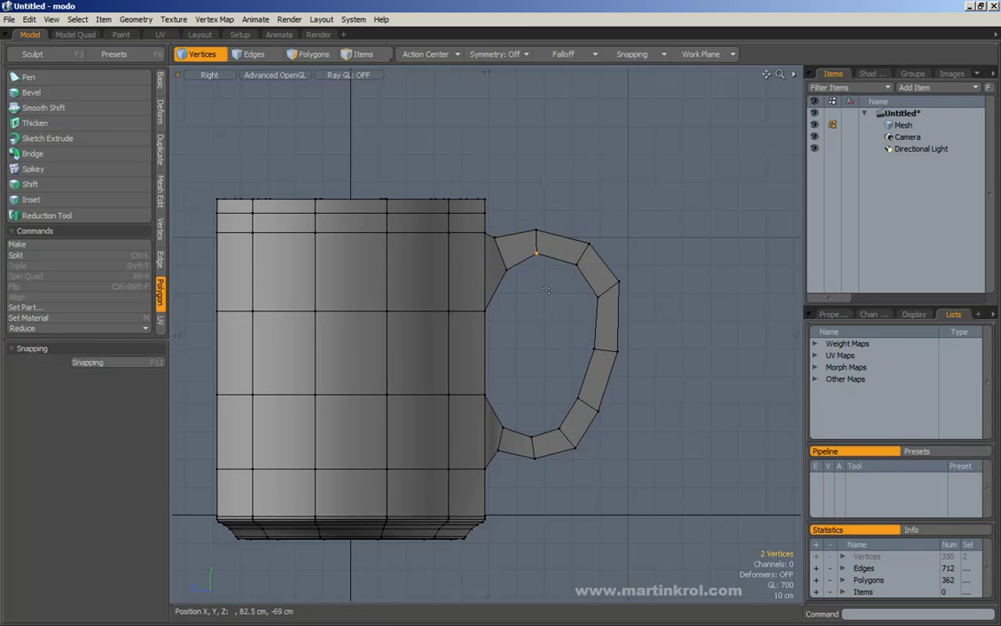
Adjust the handle's upper outward bend by nudging its inner vertex pair and moving its outer pair -5 mm in Y and 5 mm in Z.
middle_drag(570, 324, 640, 365)
middle_drag(609, 270, 637, 305)
key(w)
drag(646, 303, 647, 308)
key(space)
middle_drag(581, 287, 611, 318)
key(w)
drag(611, 318, 647, 322)
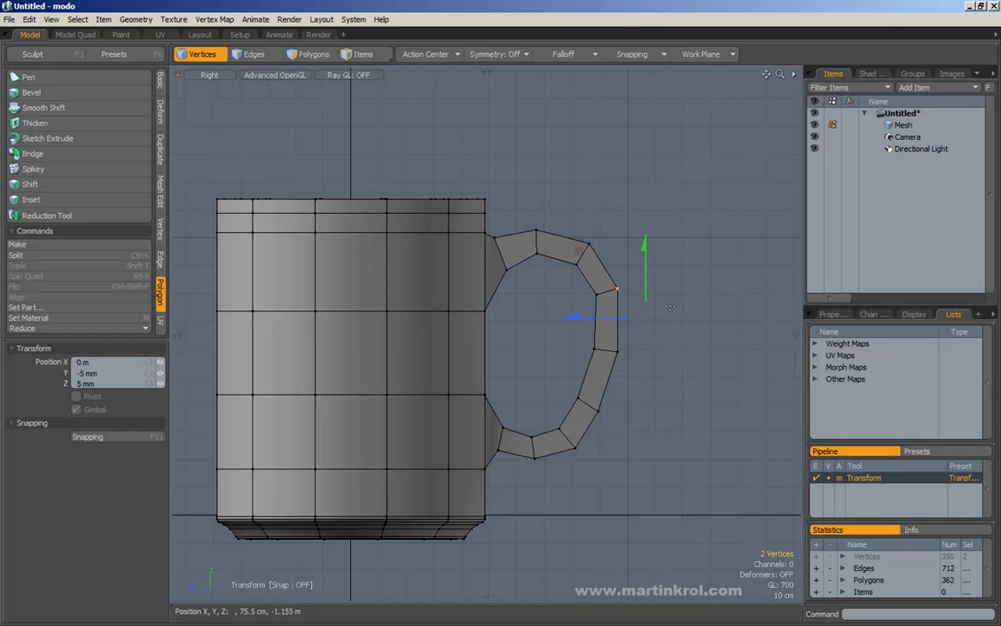
Move the cross-section just above the handle's middle slightly inward toward the mug.
scroll(670, 304, down, 3)
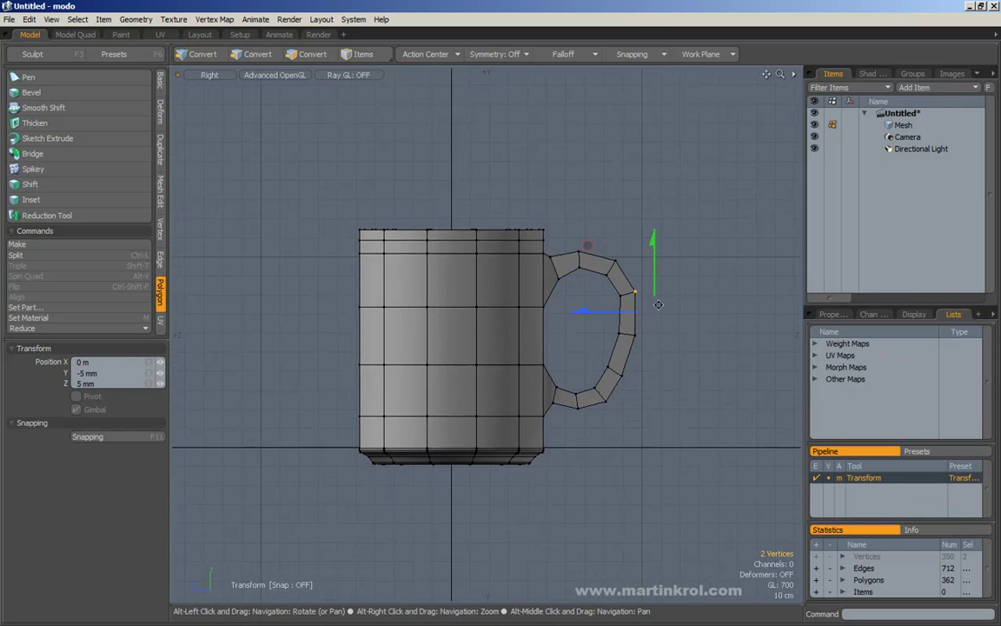
alt+scroll(657, 302, up, 1)
drag(606, 265, 653, 309)
key(ctrl+z)
key(space)
middle_drag(592, 278, 625, 302)
key(w)
drag(671, 310, 667, 309)
key(space)
Move the handle's upper corner cross-section 1.5 cm in Y and 1.5 cm in Z.
key(w)
key(space)
middle_drag(592, 239, 625, 281)
key(w)
drag(656, 282, 653, 278)
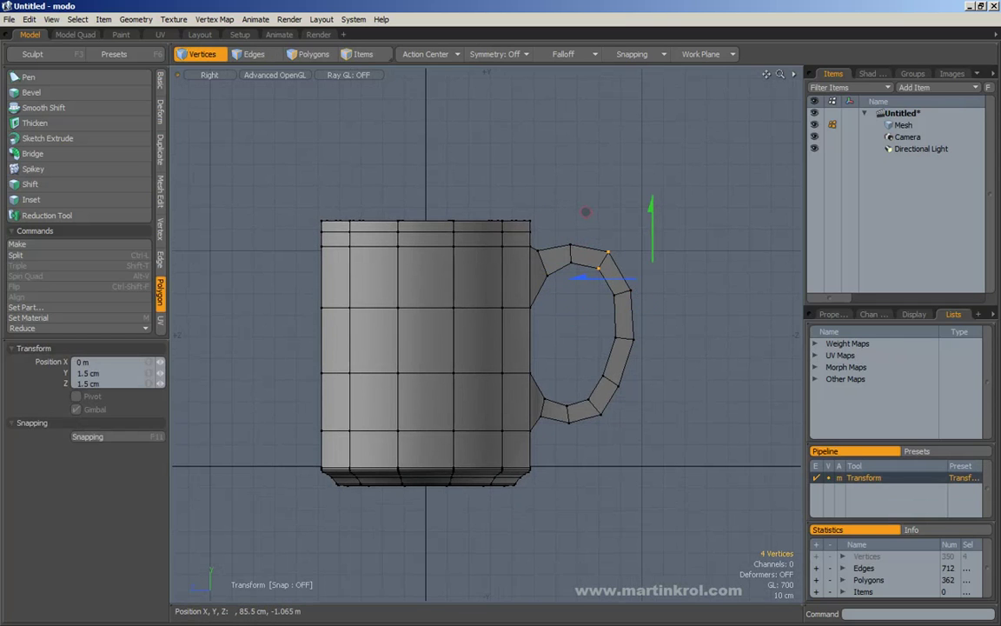
Nudge the cross-section below the upper corner and the one at the handle's middle inward to smooth the outer curve.
key(space)
middle_drag(602, 282, 652, 310)
key(w)
drag(666, 318, 666, 317)
key(space)
middle_drag(600, 325, 658, 352)
key(w)
drag(678, 356, 674, 355)
click(660, 350)
Move the cross-section just below the handle's middle -5 mm in Z.
key(space)
middle_drag(595, 365, 653, 401)
key(w)
drag(648, 399, 649, 399)
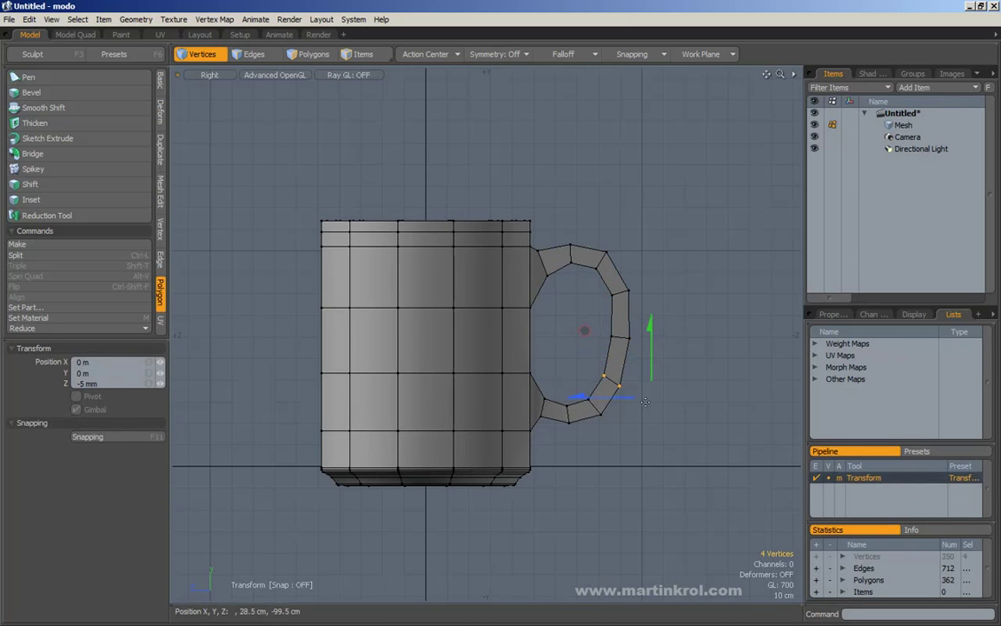
Raise the lower corner cross-section and the adjacent lowest cross-section of the handle slightly.
key(space)
middle_drag(580, 387, 627, 435)
key(w)
drag(624, 437, 622, 432)
key(space)
key(w)
drag(539, 389, 526, 396)
Move the lower arm's cross-section nearest the mug wall 1.5 cm in Y and 5 mm in Z.
key(space)
middle_drag(533, 389, 555, 426)
key(w)
drag(573, 427, 579, 424)
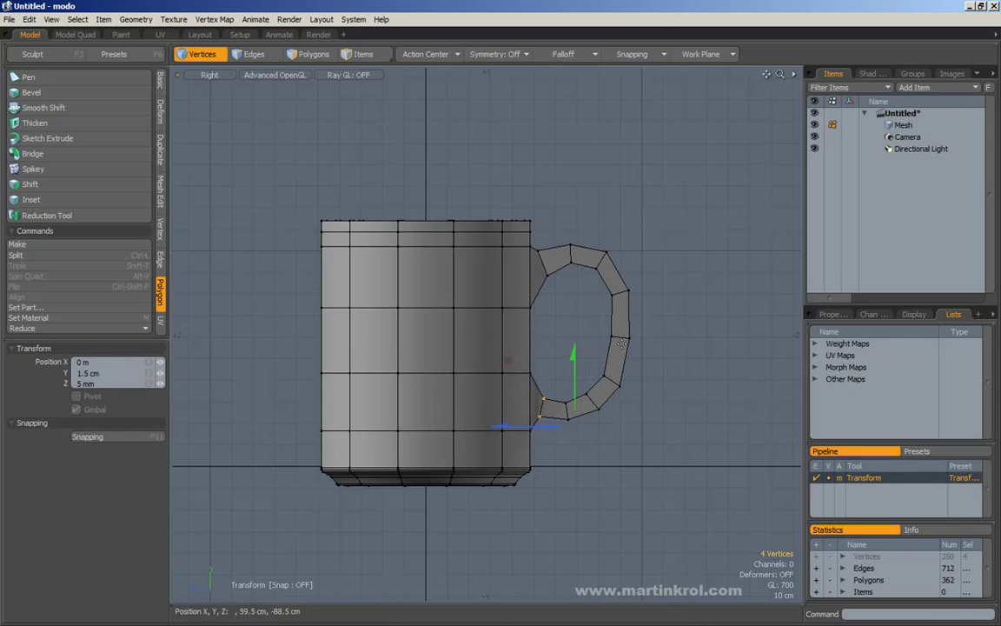
Switch the viewport to Perspective and display the mug as a smoothed subdivision surface.
click(207, 77)
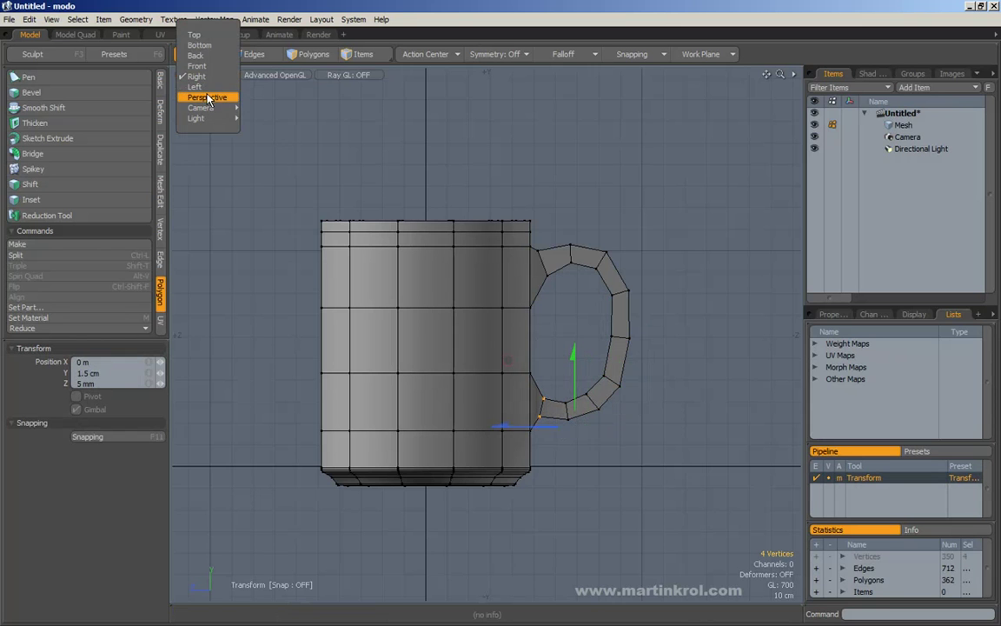
click(209, 97)
alt+drag(364, 133, 627, 274)
key(Tab)
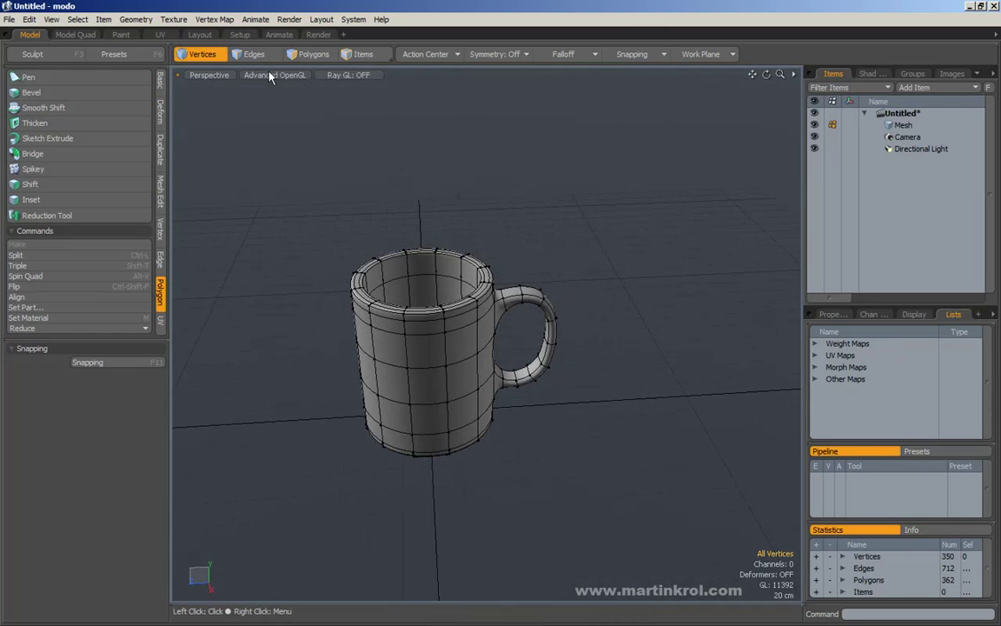
Set the viewport's wireframe overlay to None to see the mug without its edges.
click(272, 78)
mouse_move(265, 179)
mouse_move(373, 179)
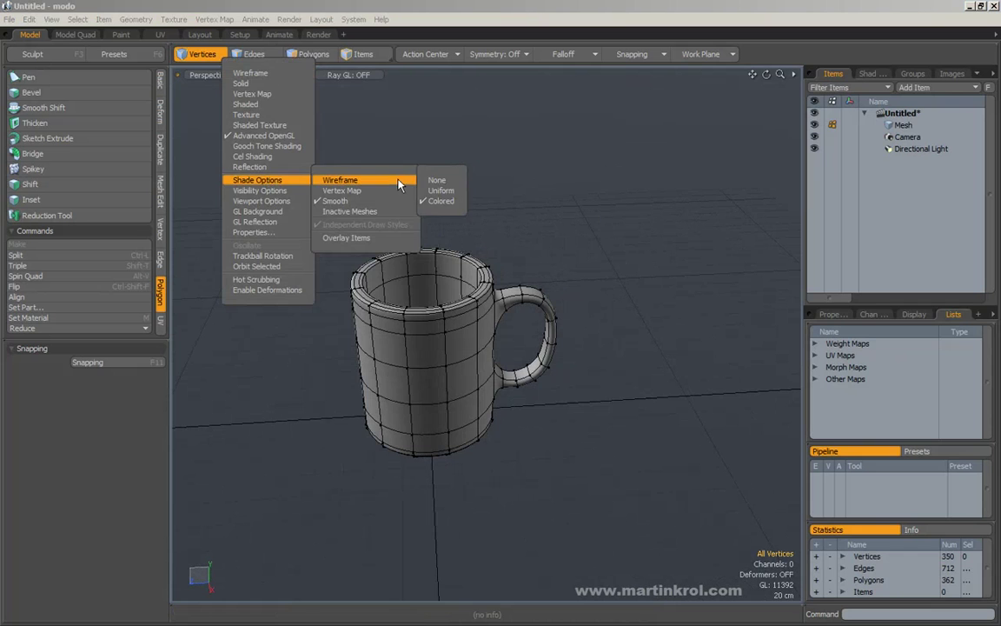
click(434, 178)
alt+drag(434, 178, 525, 226)
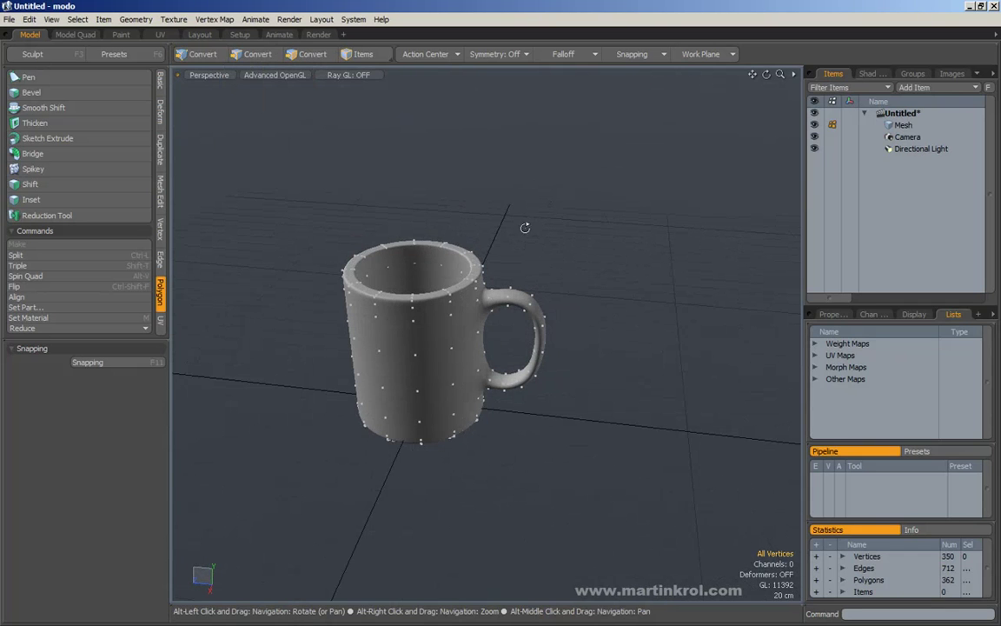
Turn off the display of vertices and orbit around the mug to inspect its smooth shape.
click(275, 75)
mouse_move(265, 191)
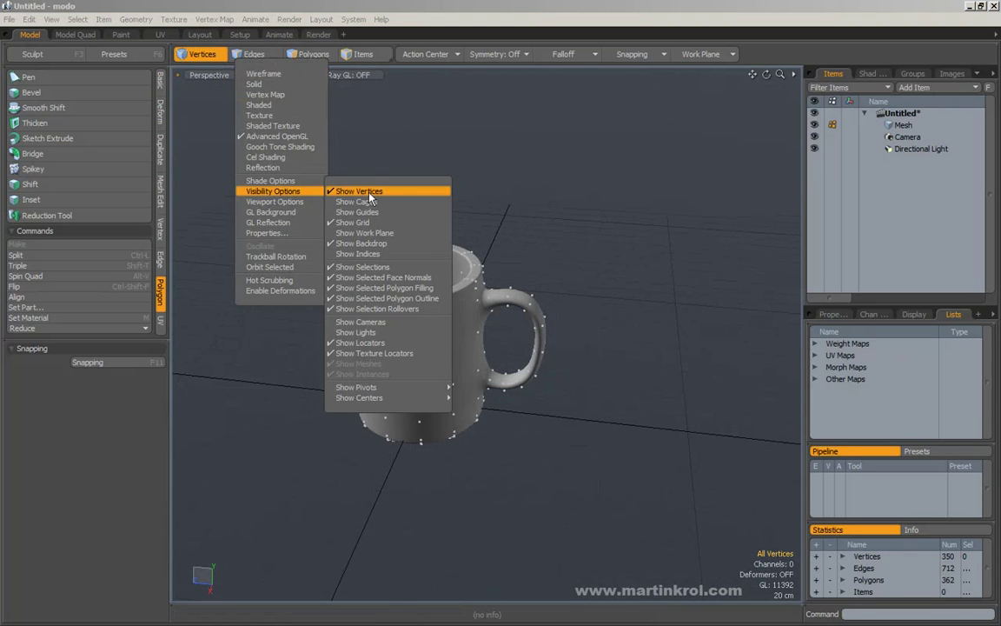
click(358, 191)
alt+drag(365, 204, 484, 269)
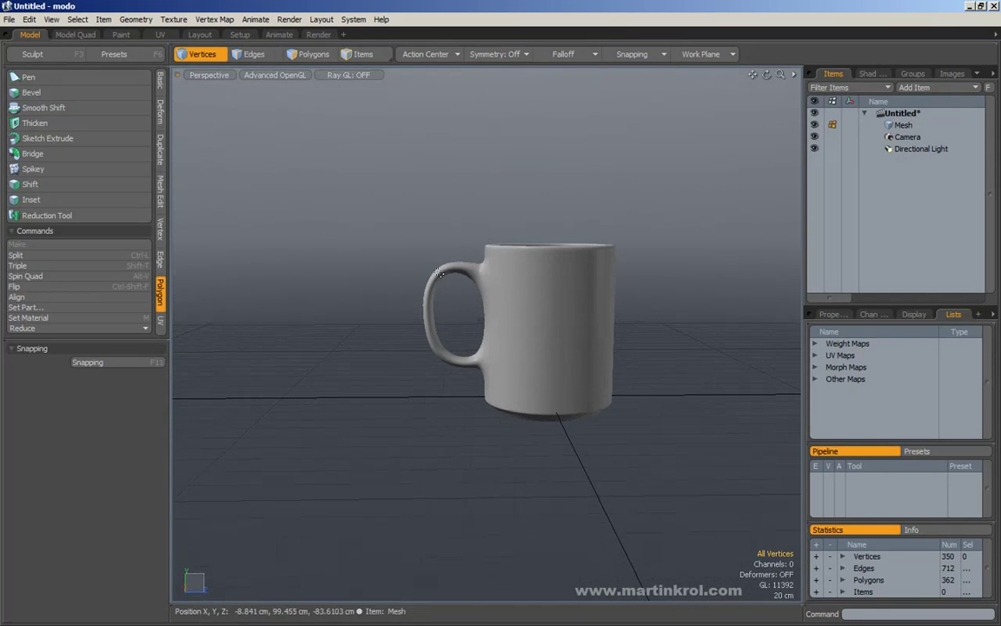